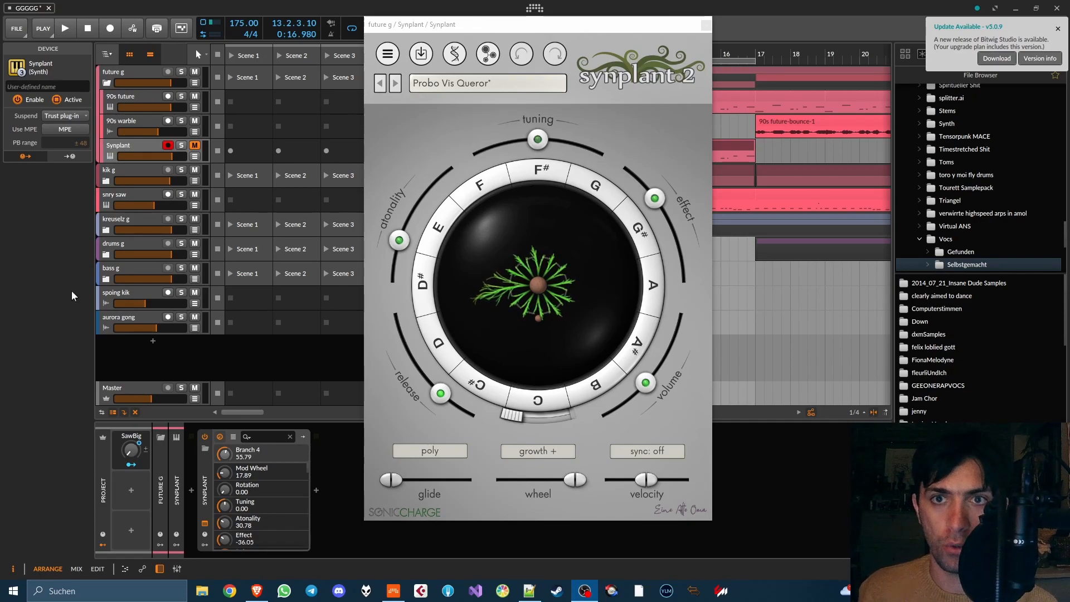
- Play the arrangement from bar 9 with the Synplant track still muted, and stop playback after a few bars
left_click(494, 60)
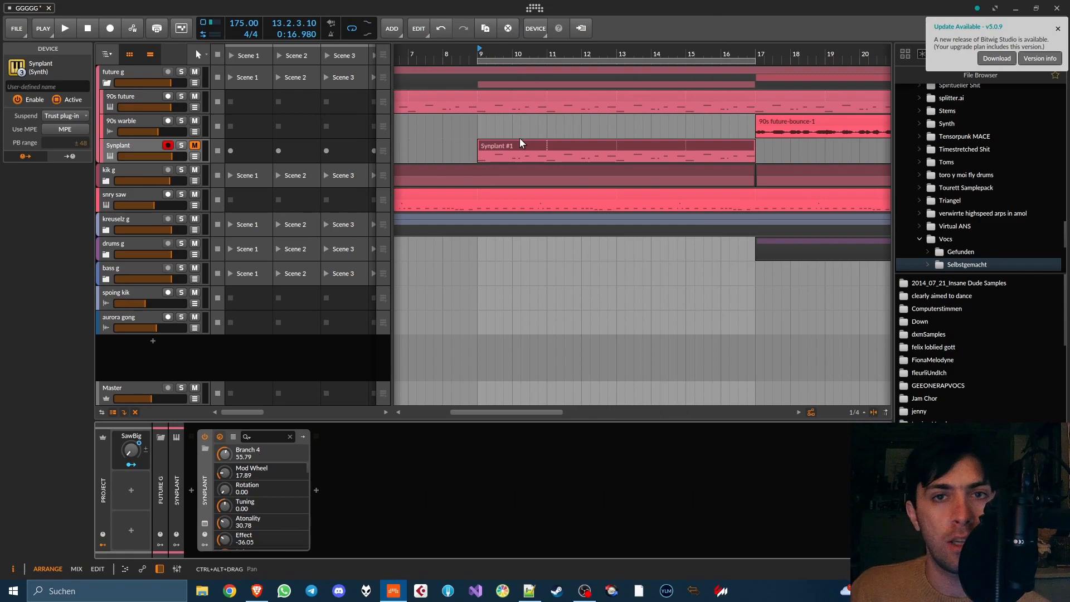
key("space")
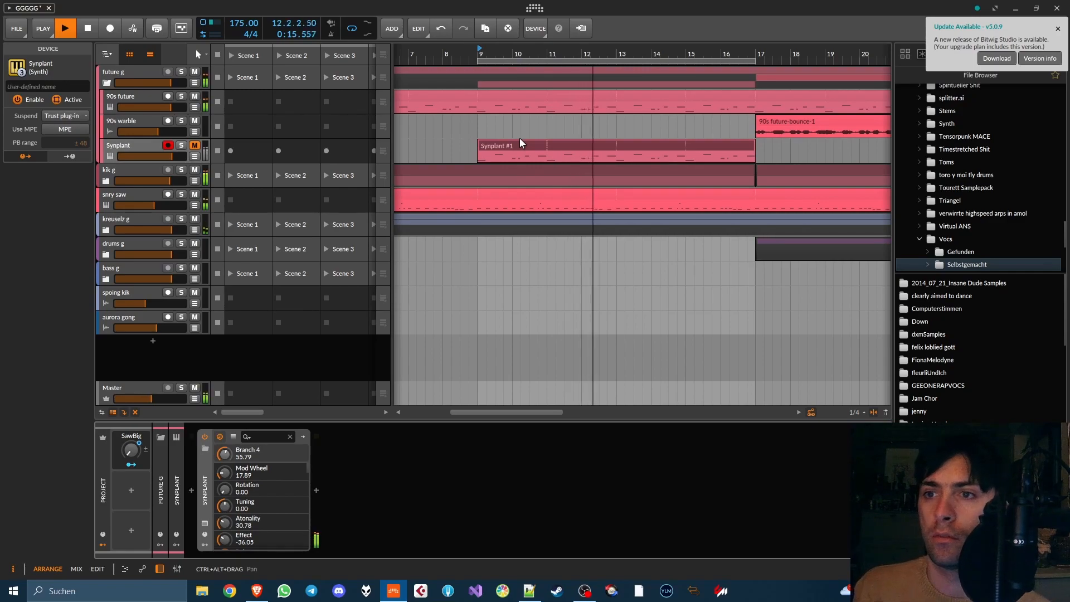
key("space")
- Unmute and solo the Synplant track and open the Synplant plug-in window
left_click(196, 146)
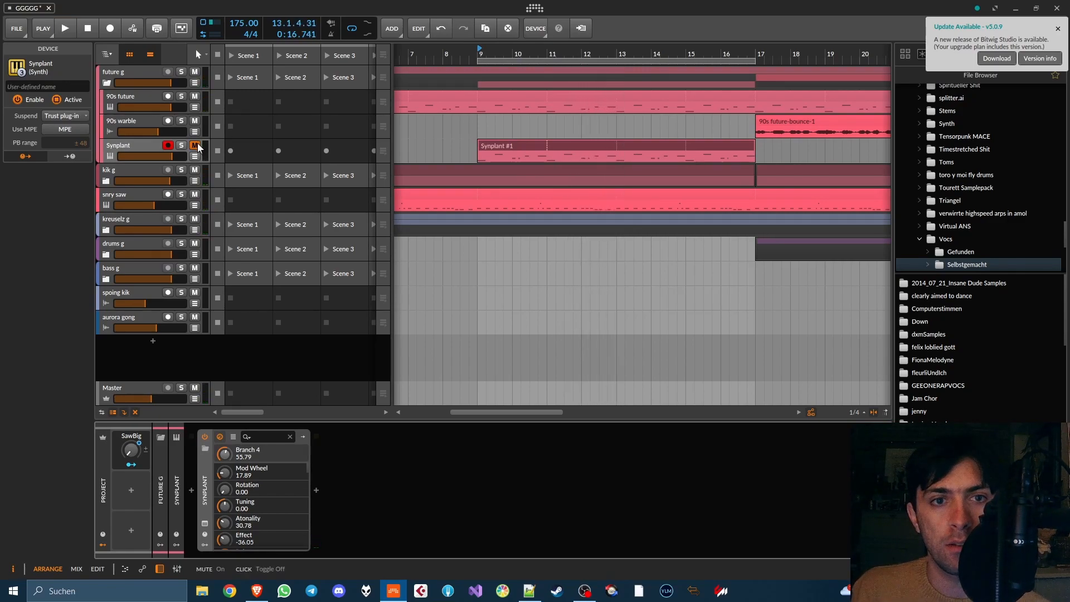
left_click(181, 146)
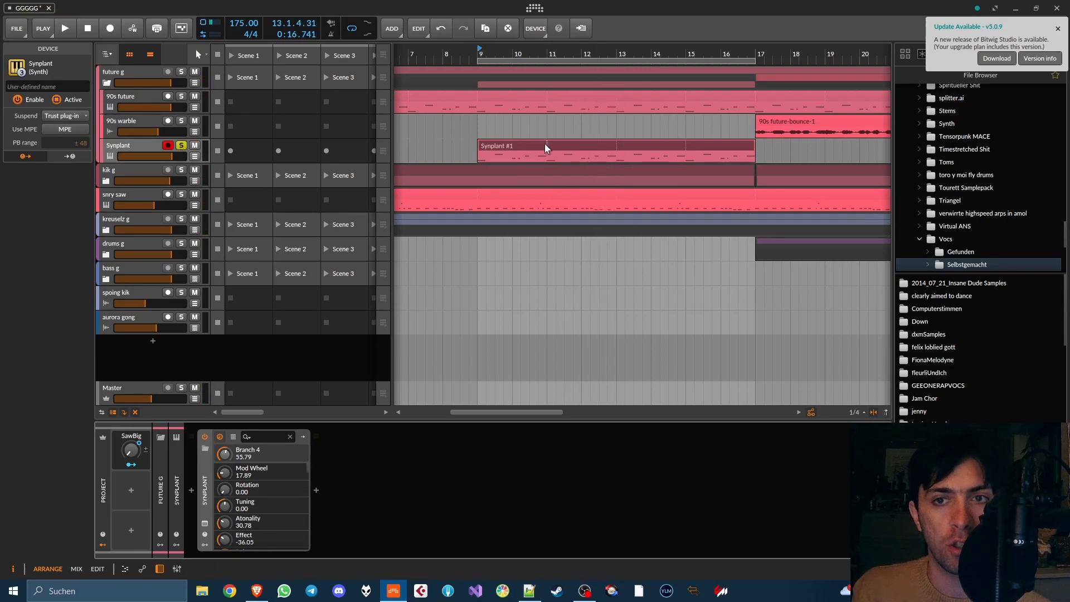
left_click(204, 524)
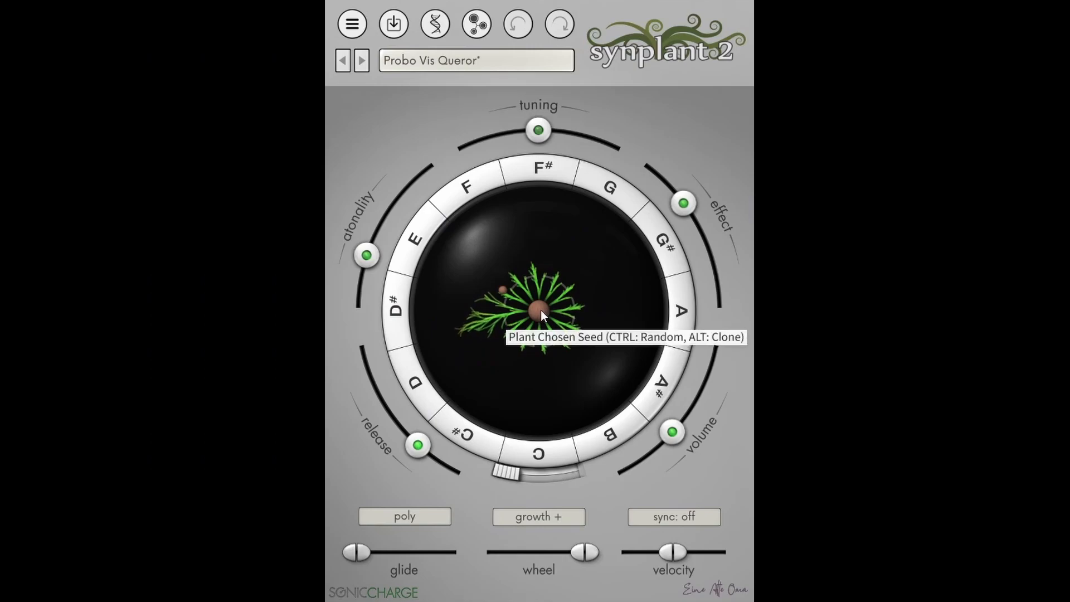
- Replace the Synplant patch with a new random seed several times in a row, auditioning the results
right_click(540, 313)
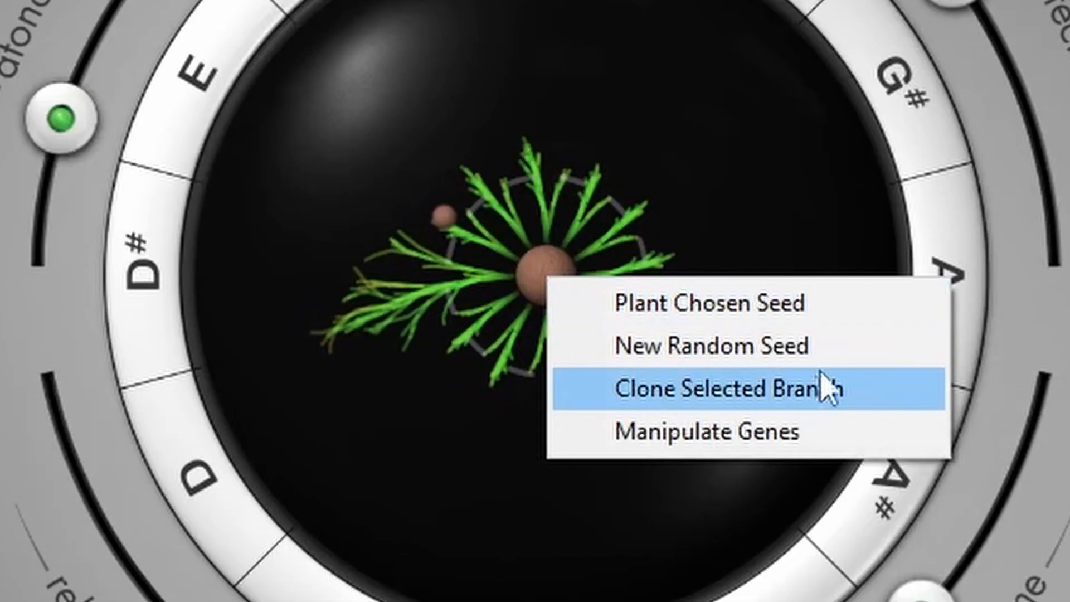
left_click(605, 337)
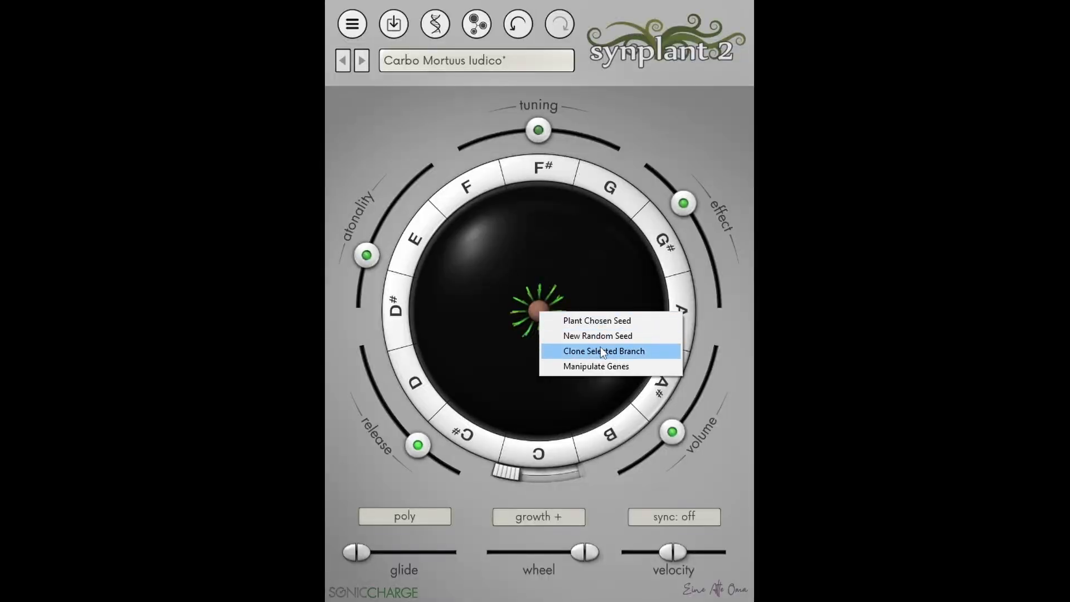
left_click(601, 336)
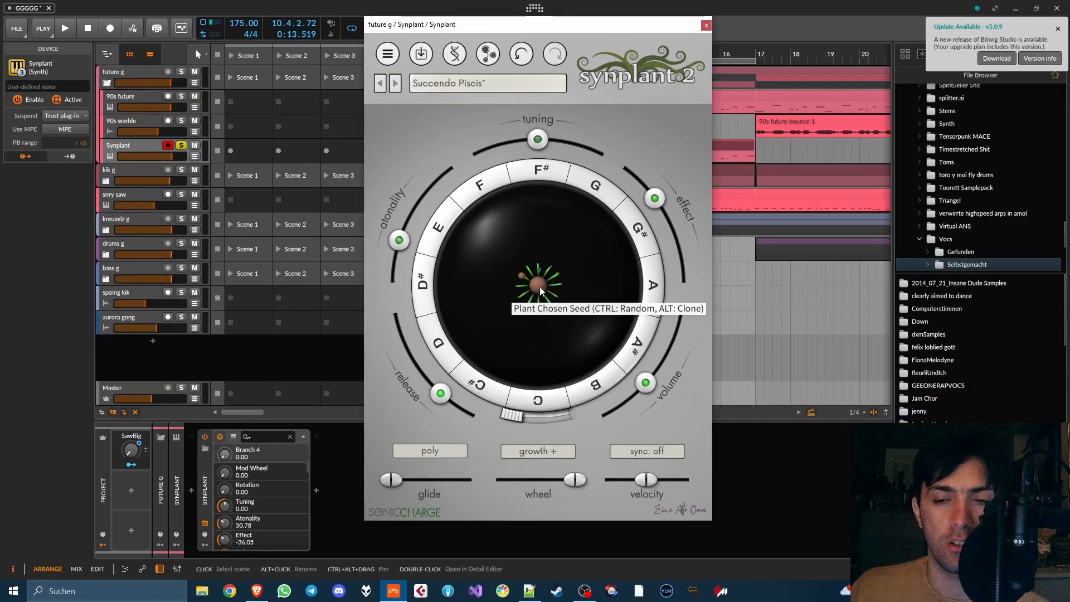
right_click(540, 286)
left_click(590, 307)
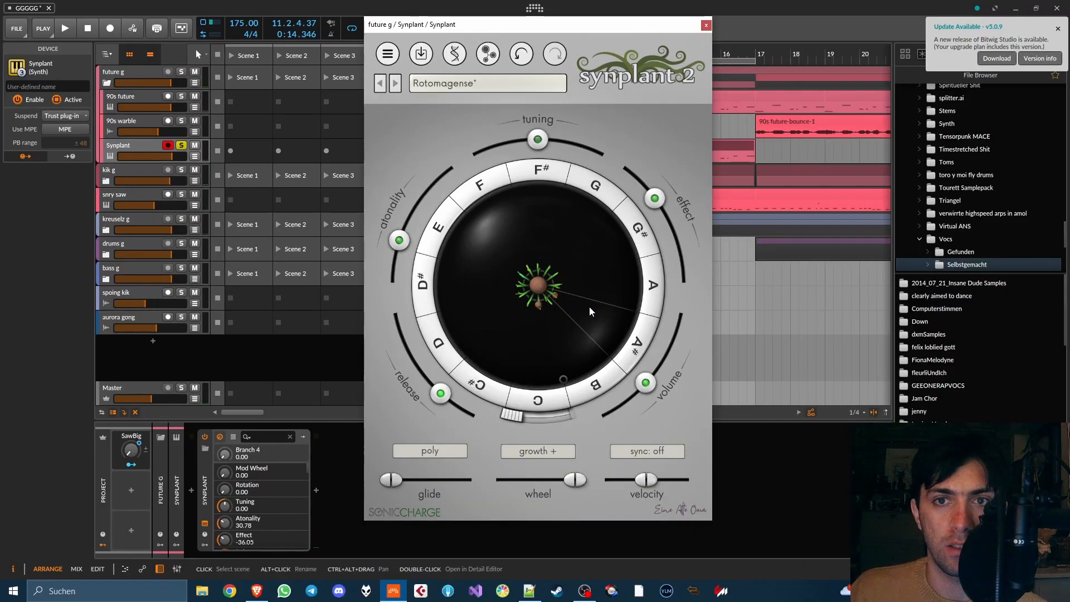
left_click(611, 307)
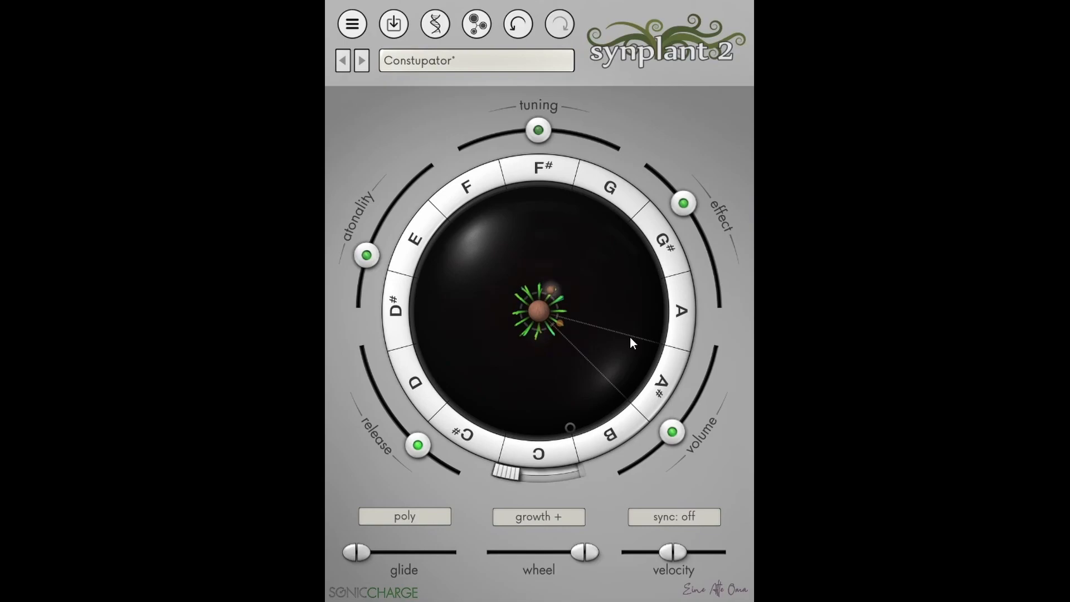
left_click(597, 334)
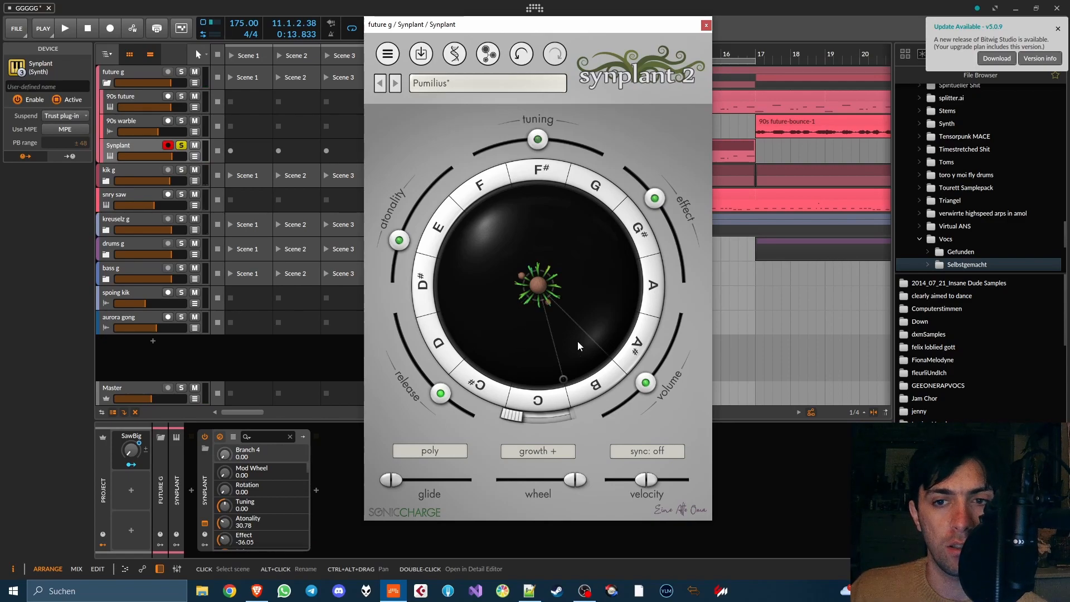
- Solo the 90s future track alongside Synplant and compare their loudness in playback while trying a higher Synplant track volume
left_click(181, 96)
key("space")
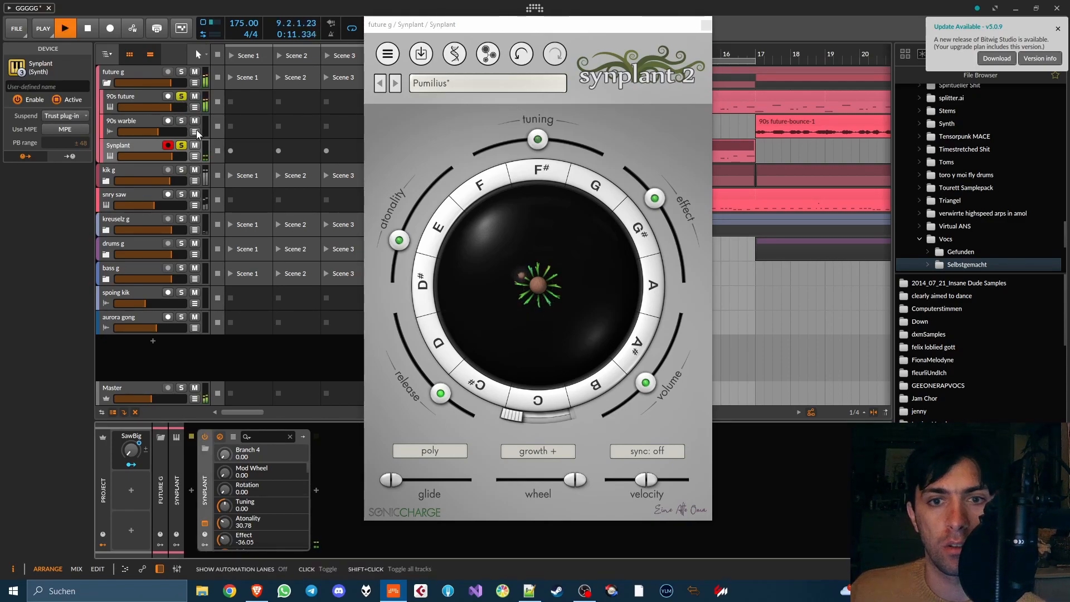
left_click_drag(168, 156, 184, 156)
key("space")
left_click(181, 98)
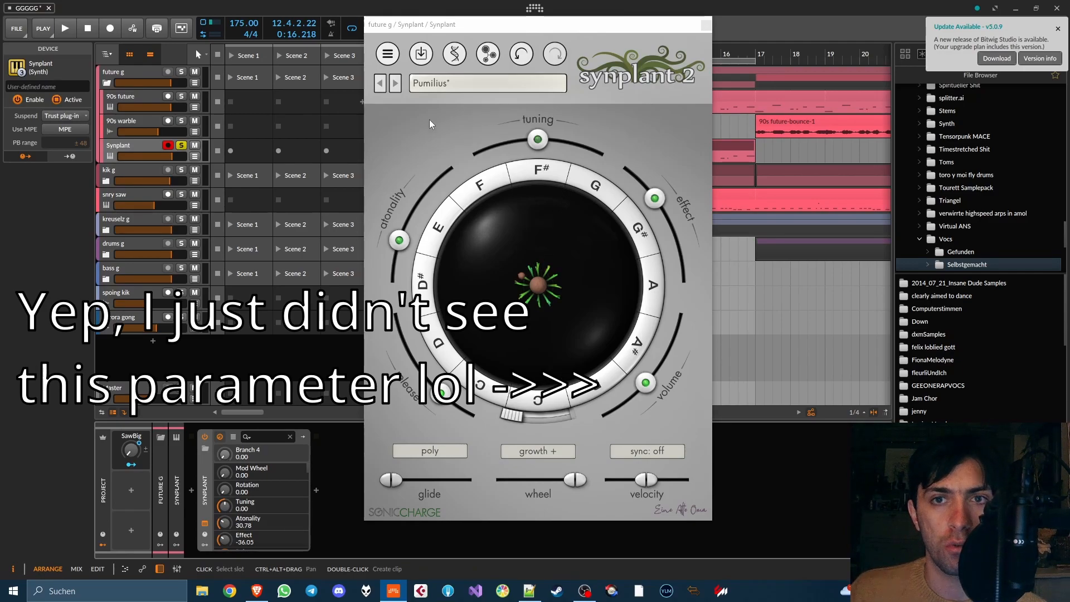
- Open the branch volume editor and raise the F, F#, G, G#, A, A# and B branch volumes to maximum
left_click(501, 262)
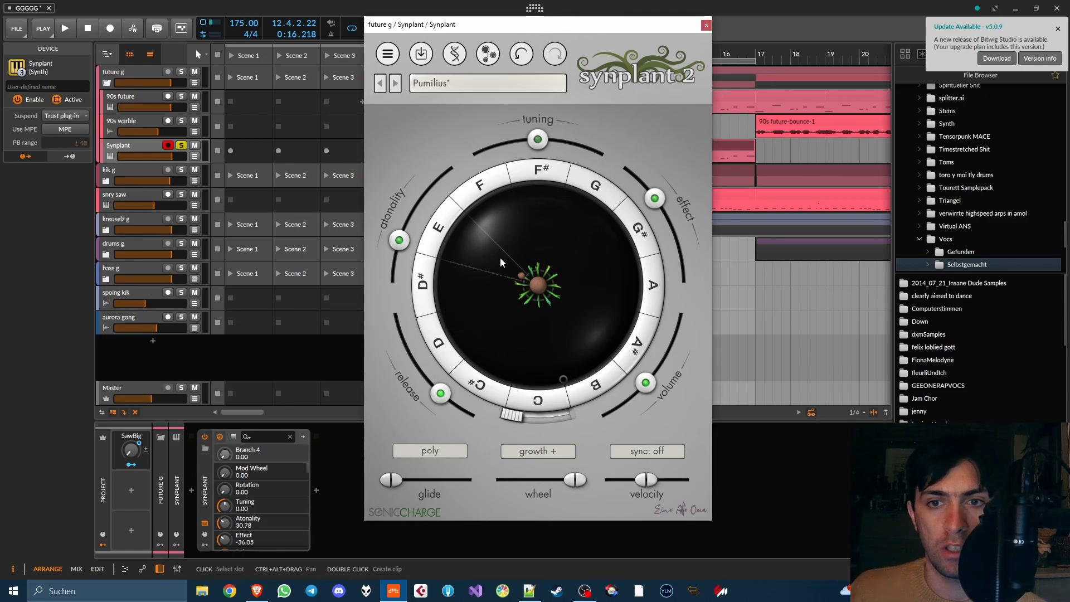
right_click(506, 231)
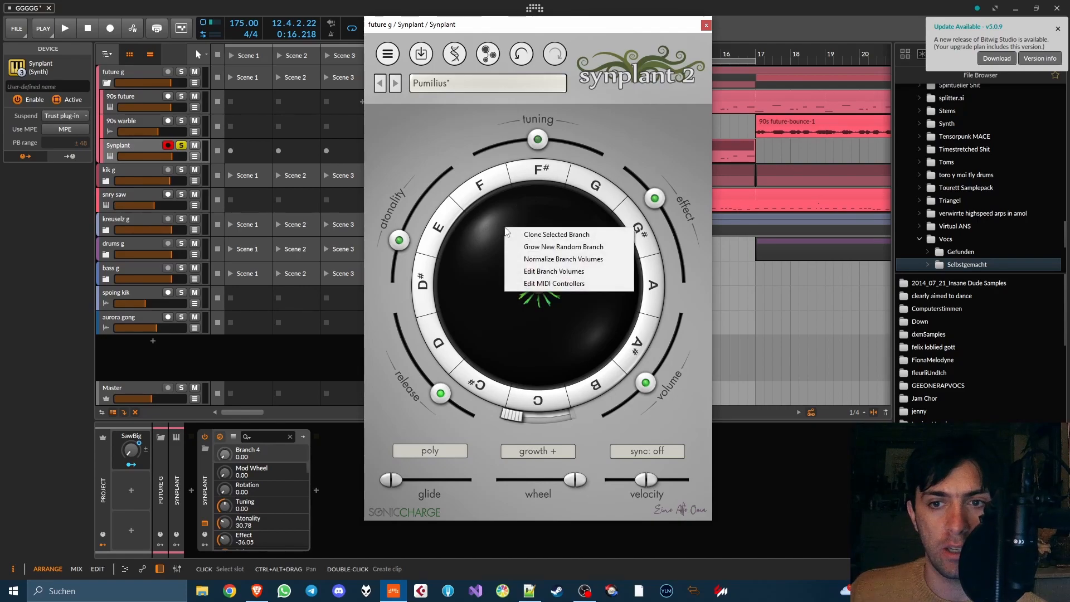
left_click(552, 272)
left_click_drag(503, 227, 635, 197)
left_click_drag(536, 101, 534, 64)
left_click_drag(437, 150, 424, 106)
left_click(711, 29)
left_click_drag(643, 178, 707, 80)
left_click_drag(697, 246, 892, 159)
left_click_drag(685, 300, 961, 312)
left_click_drag(662, 375, 845, 491)
left_click_drag(622, 438, 697, 519)
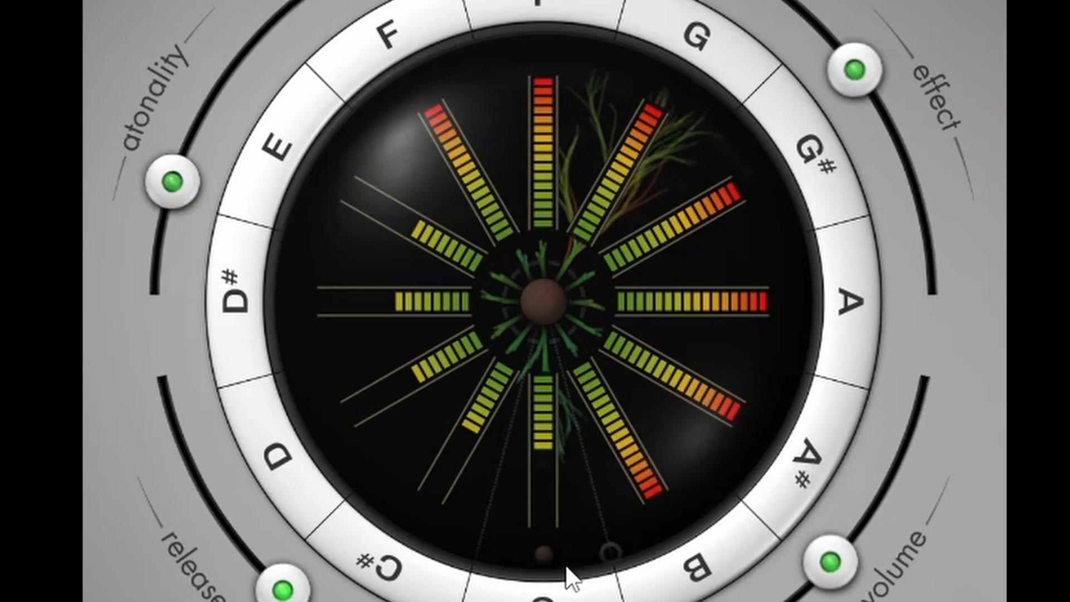
- Raise the C branch volume to 20 dB and the C#, D, D# and E branch volumes to maximum as well
left_click_drag(545, 480, 542, 524)
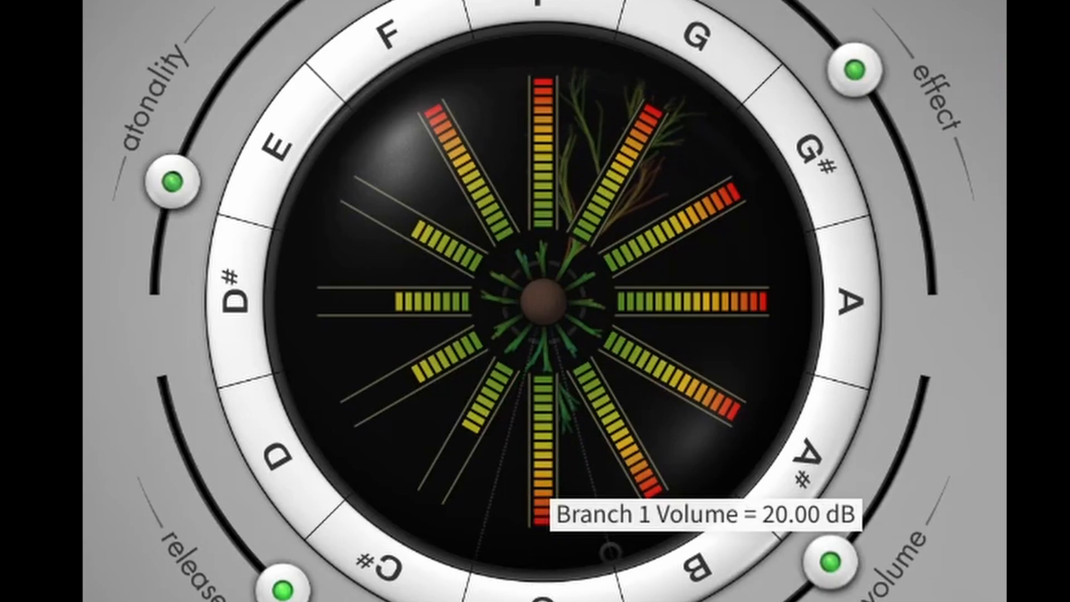
left_click_drag(463, 430, 430, 489)
left_click_drag(399, 380, 348, 420)
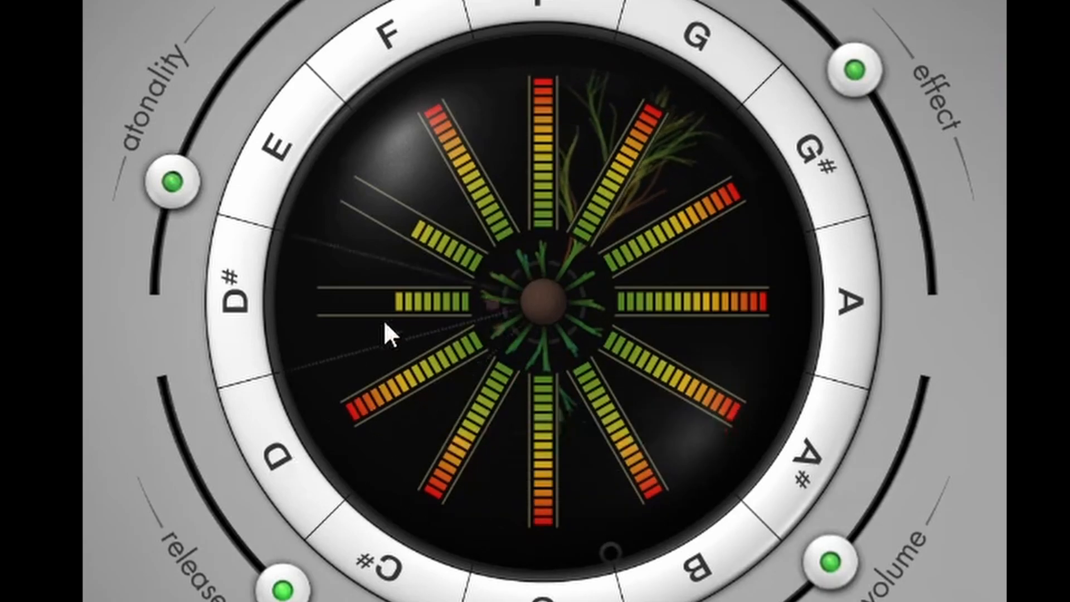
left_click_drag(394, 310, 326, 301)
left_click_drag(418, 259, 352, 192)
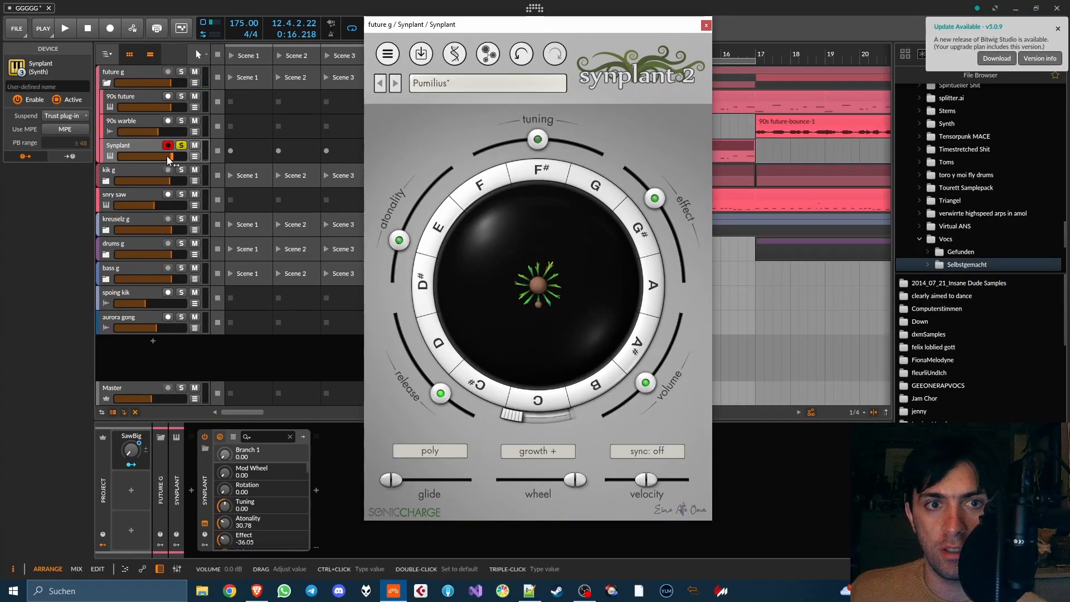
- Lower the Synplant track volume to about -1.5 dB and fine-tune it during playback against the 90s future track
left_click_drag(168, 158, 167, 158)
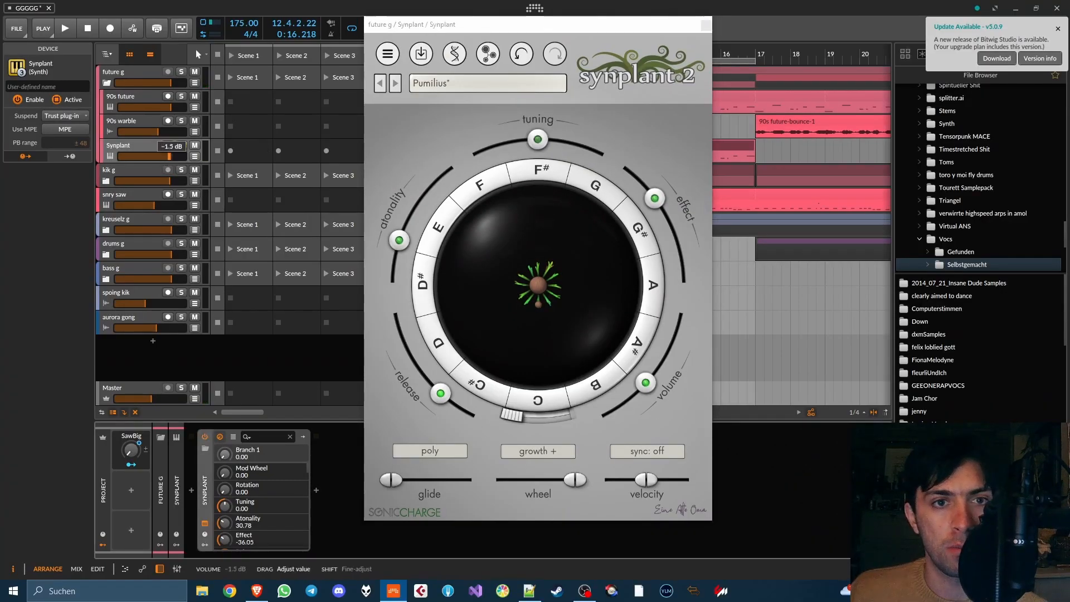
left_click(181, 145)
left_click(182, 100)
key("space")
left_click_drag(166, 157, 162, 157)
key("space")
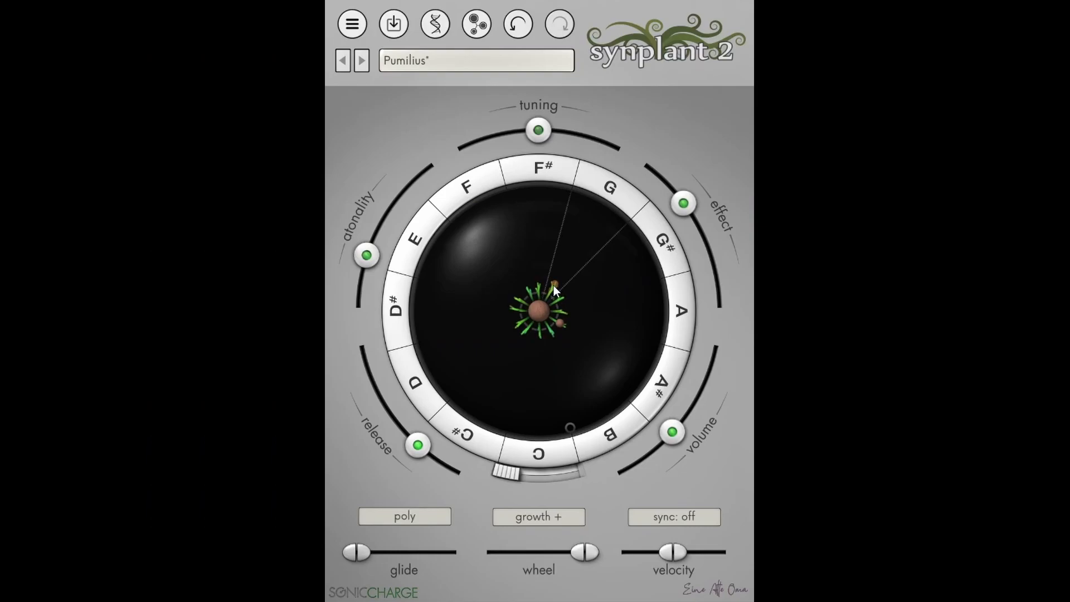
- Grow the G branch far outward and the G# branch to a moderate length
left_click_drag(553, 286, 588, 236)
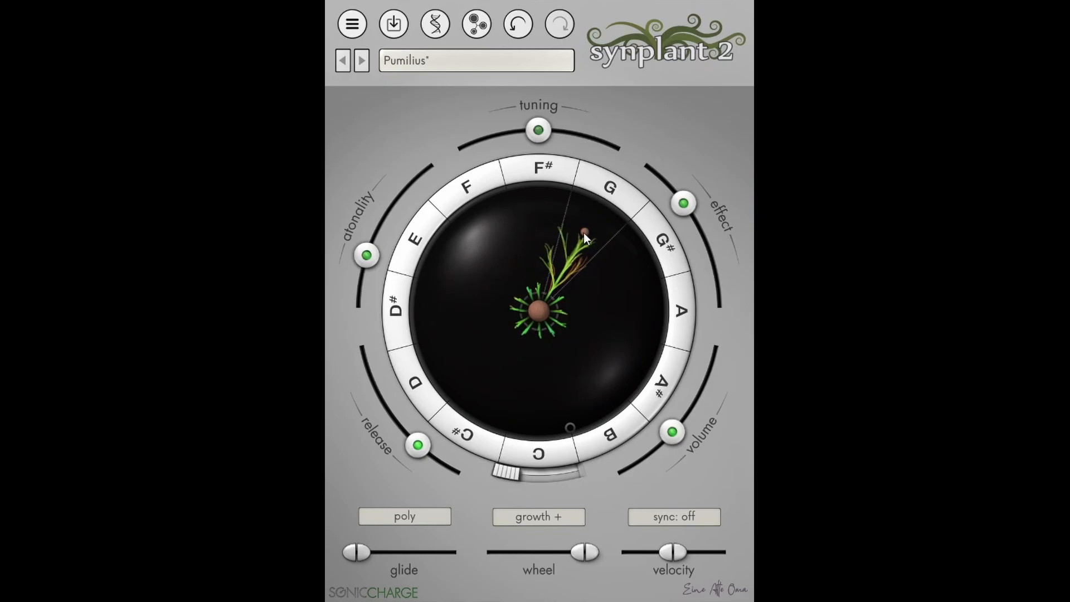
left_click_drag(584, 232, 610, 272)
left_click_drag(603, 277, 589, 285)
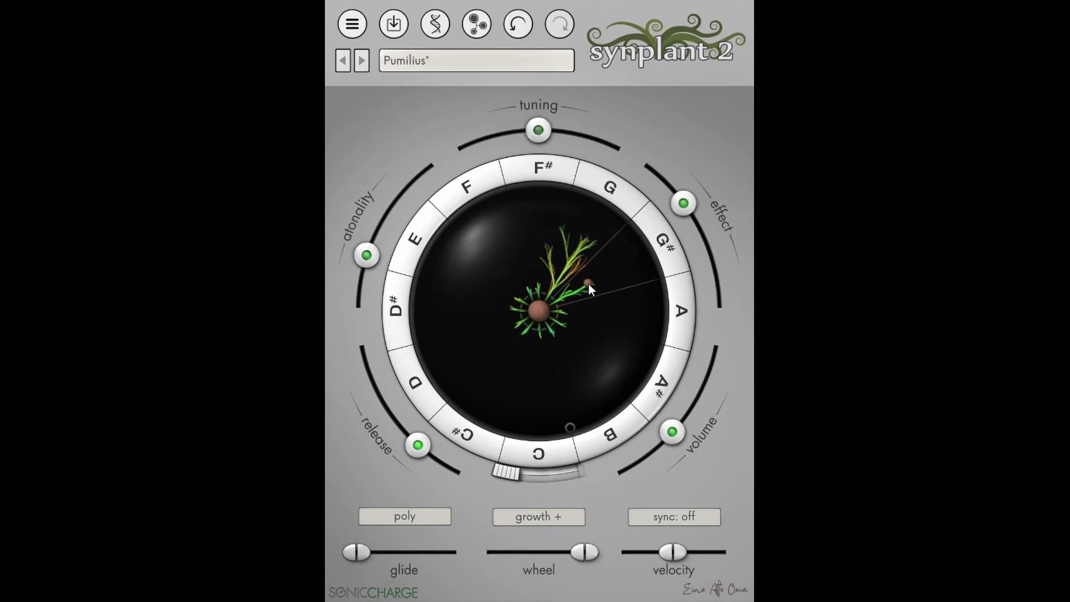
- Clone the selected G# branch across the plant and reduce the growth of all branches with the mod wheel ring
right_click(589, 284)
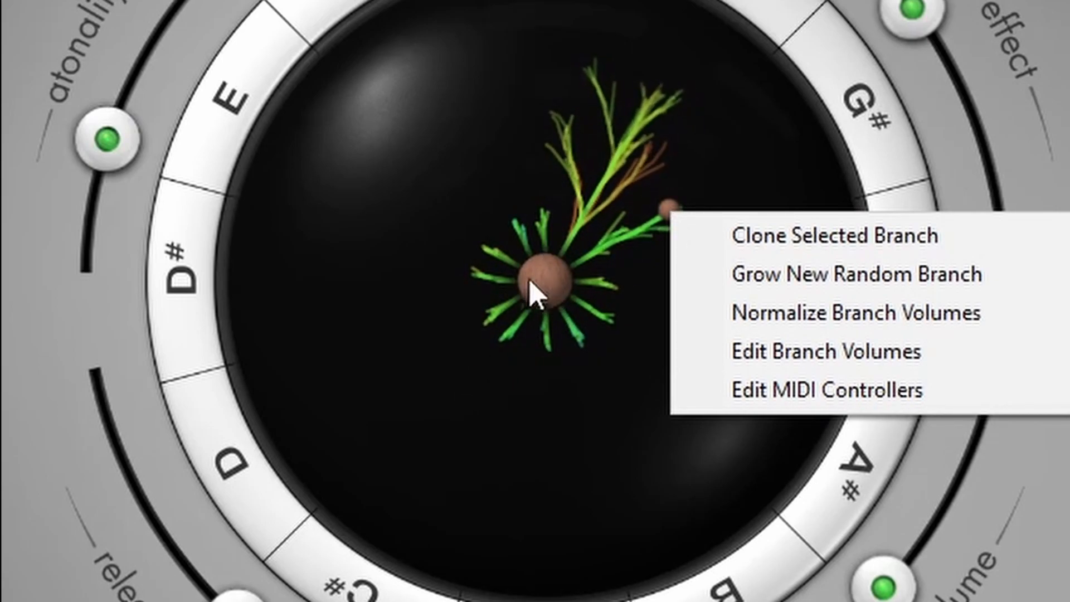
left_click(887, 237)
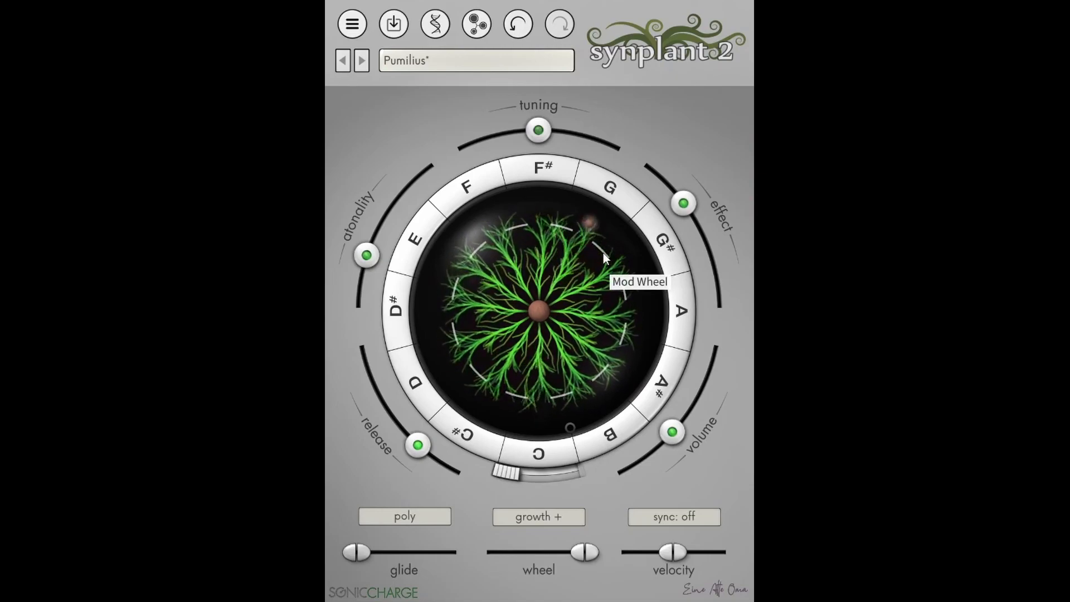
left_click_drag(603, 253, 581, 276)
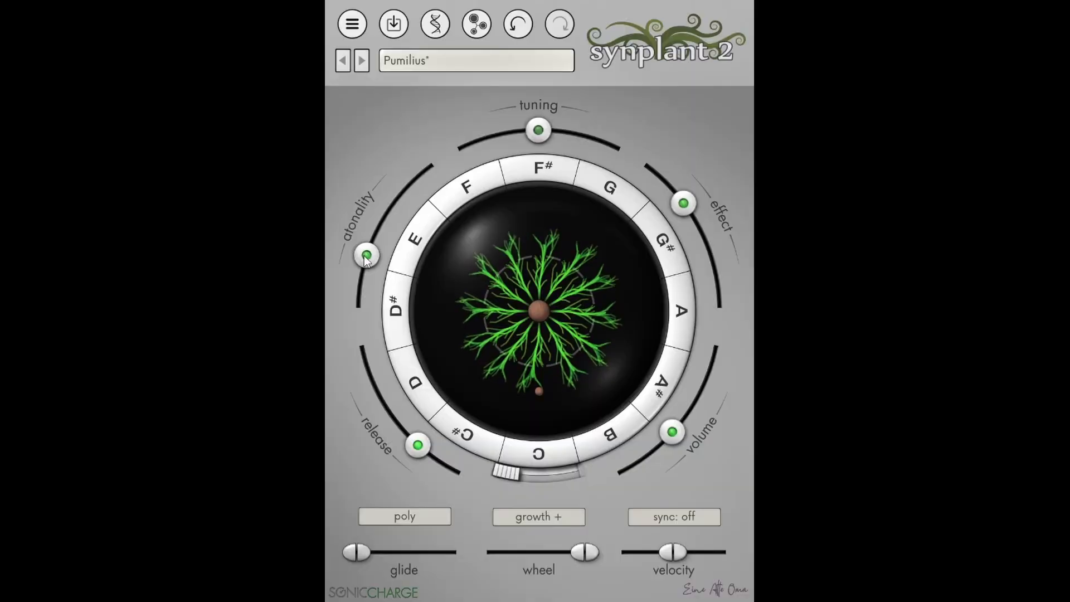
- Lower the atonality to its minimum, and raise it partway again
mouse_move(367, 257)
left_click_drag(367, 257, 356, 327)
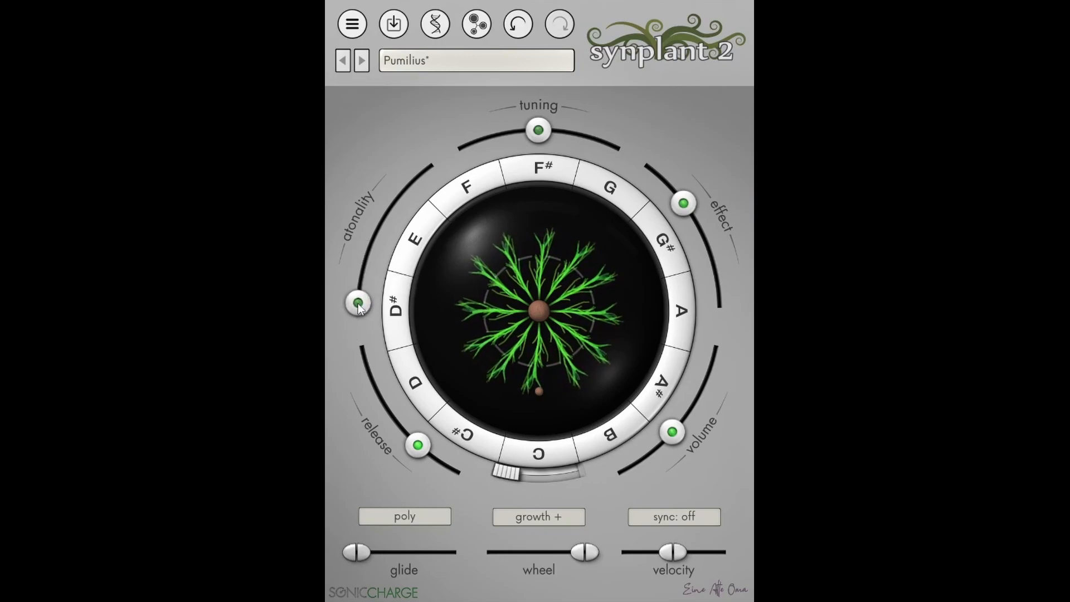
mouse_move(359, 306)
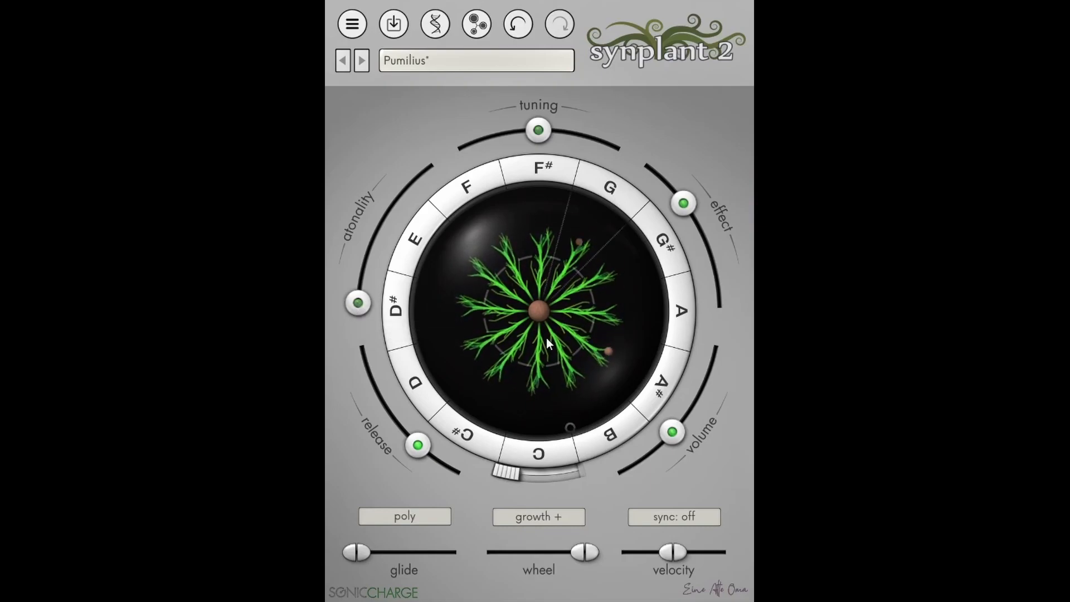
left_click_drag(359, 303, 398, 247)
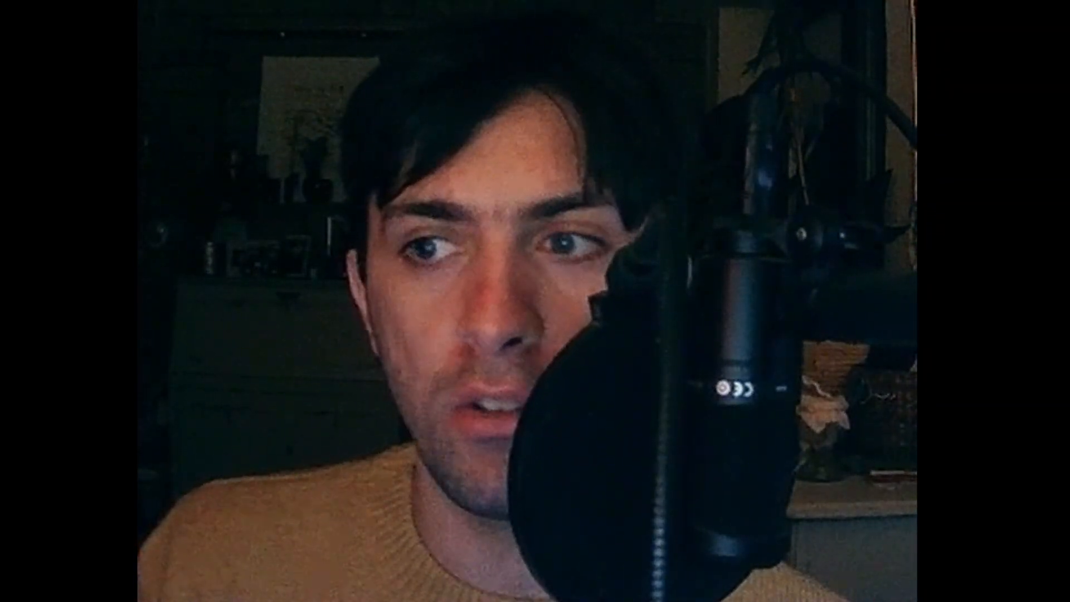
- Examine the Envelope and LFO, Oscillators, and Filter and effects sections of the DNA editor, and return to the Genopatch view
left_click(479, 28)
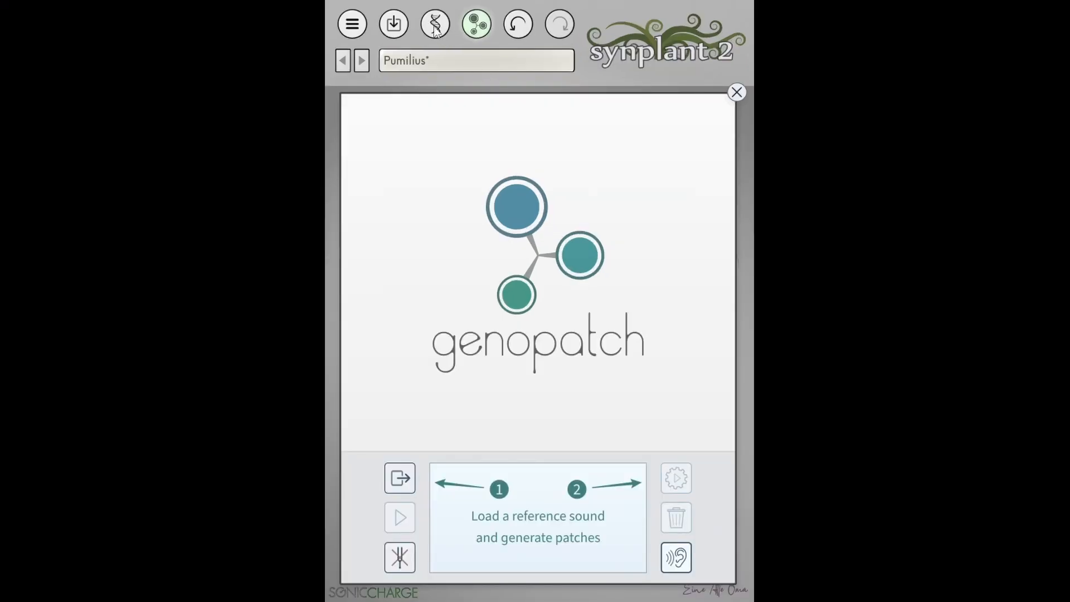
left_click(436, 26)
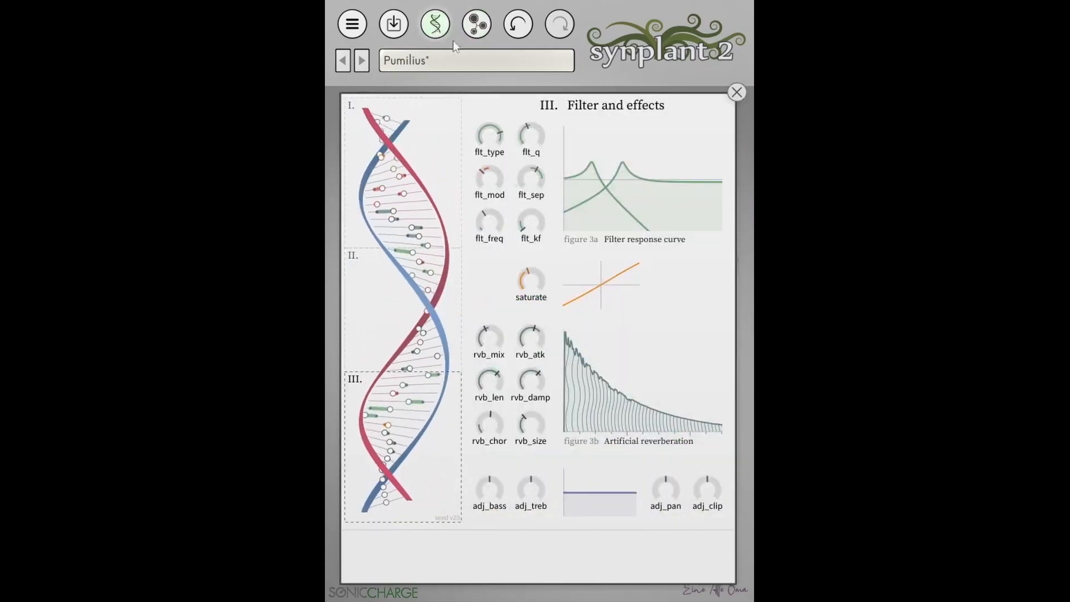
left_click(456, 150)
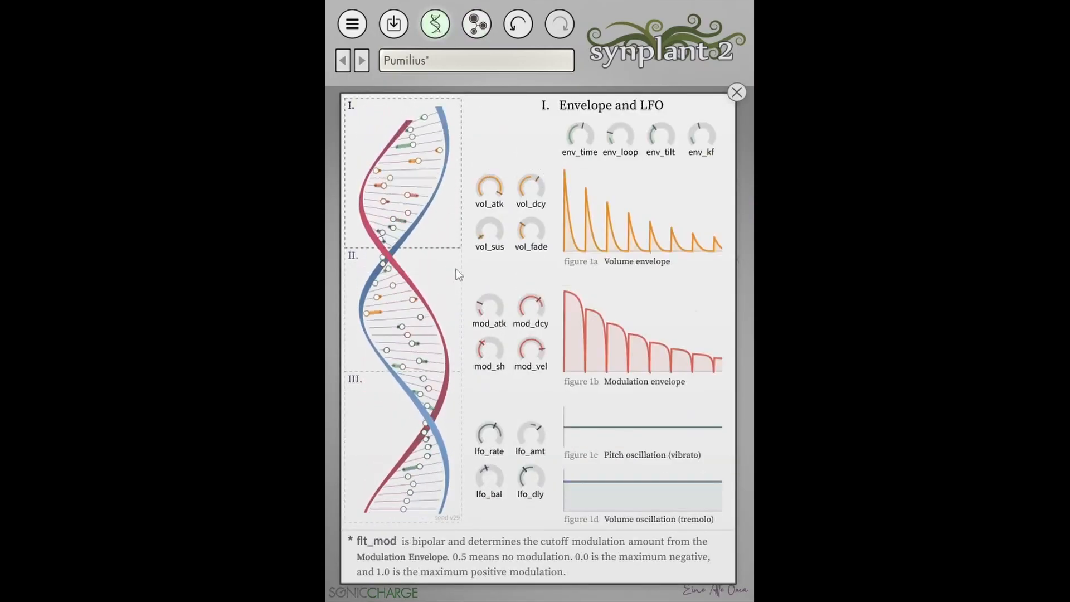
left_click(456, 260)
left_click(451, 375)
left_click(456, 254)
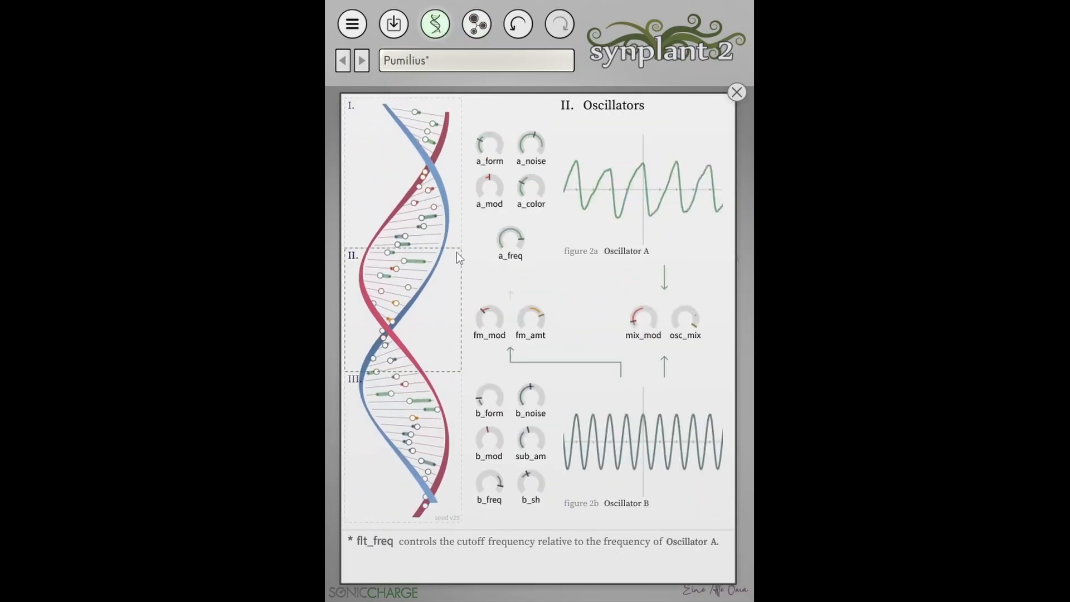
left_click(461, 126)
left_click(460, 114)
left_click(454, 255)
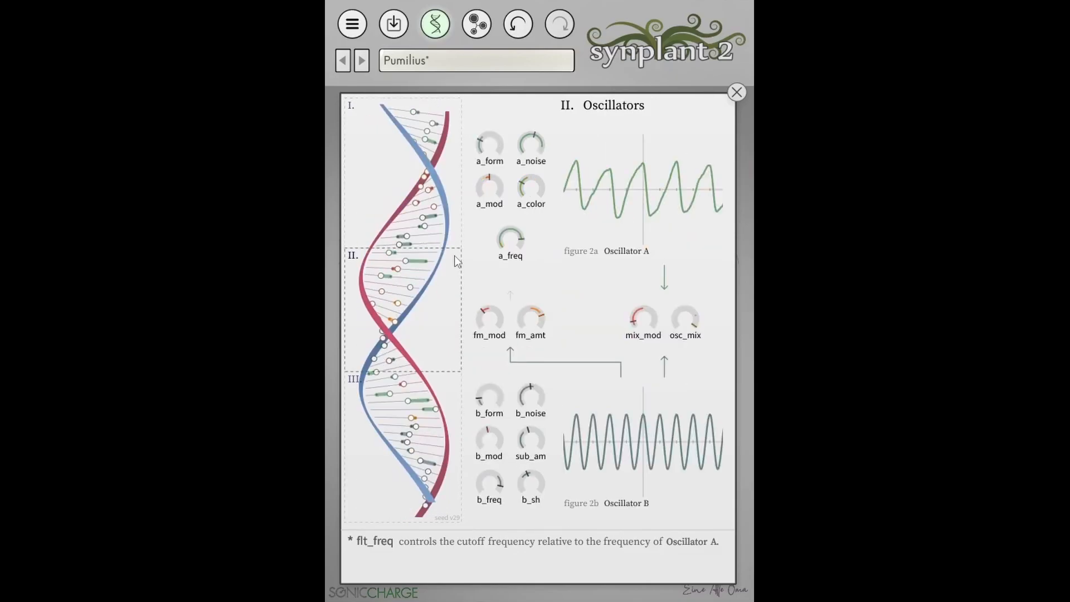
left_click(459, 388)
left_click(477, 24)
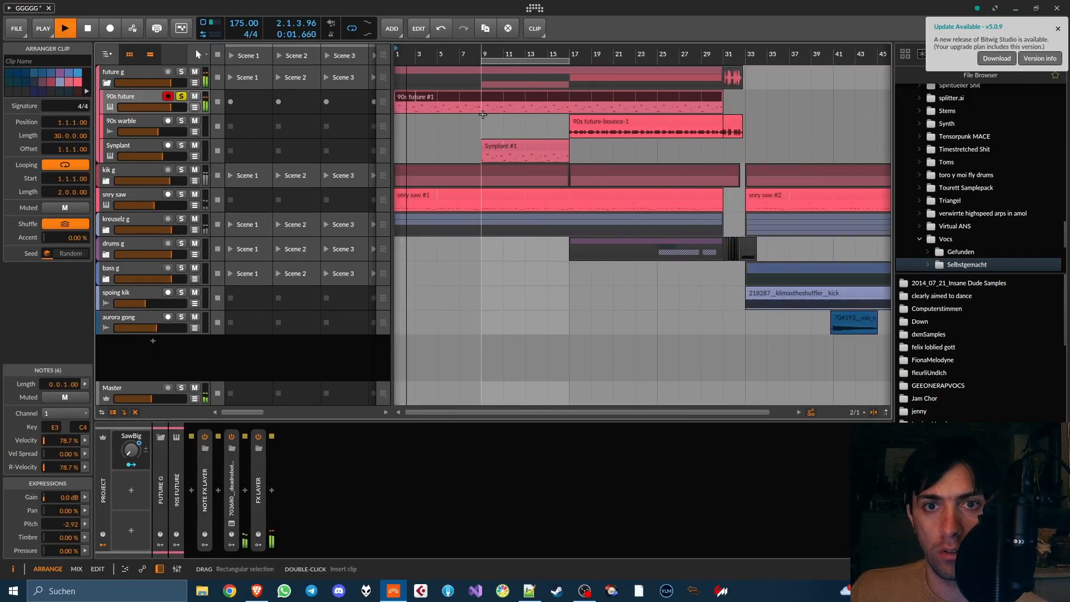
- Stop playback and bounce the 90s future #1 clip to a new audio track
key("space")
right_click(452, 100)
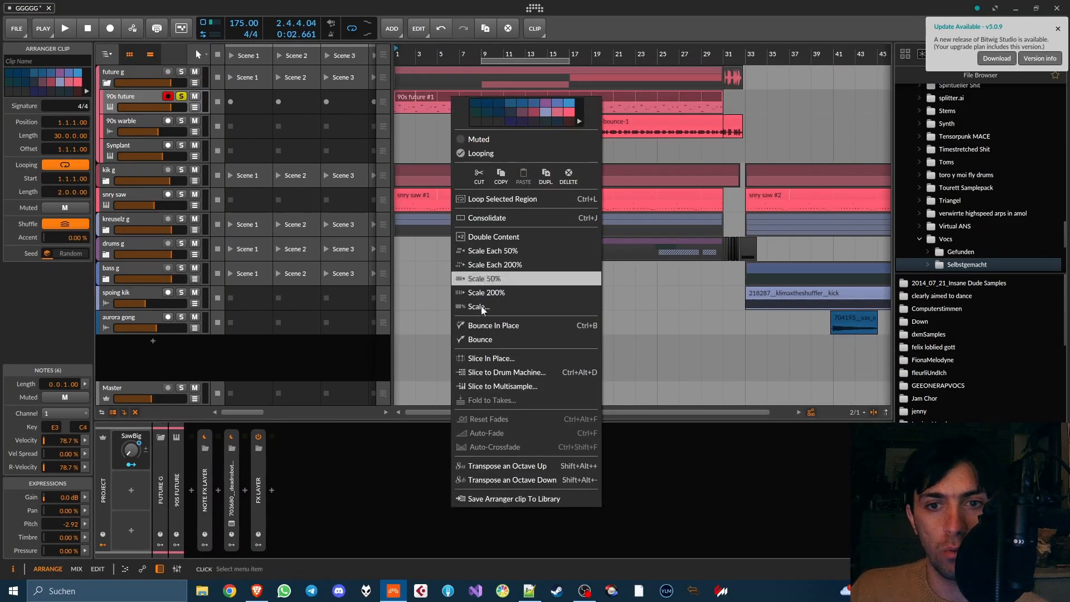
left_click(481, 339)
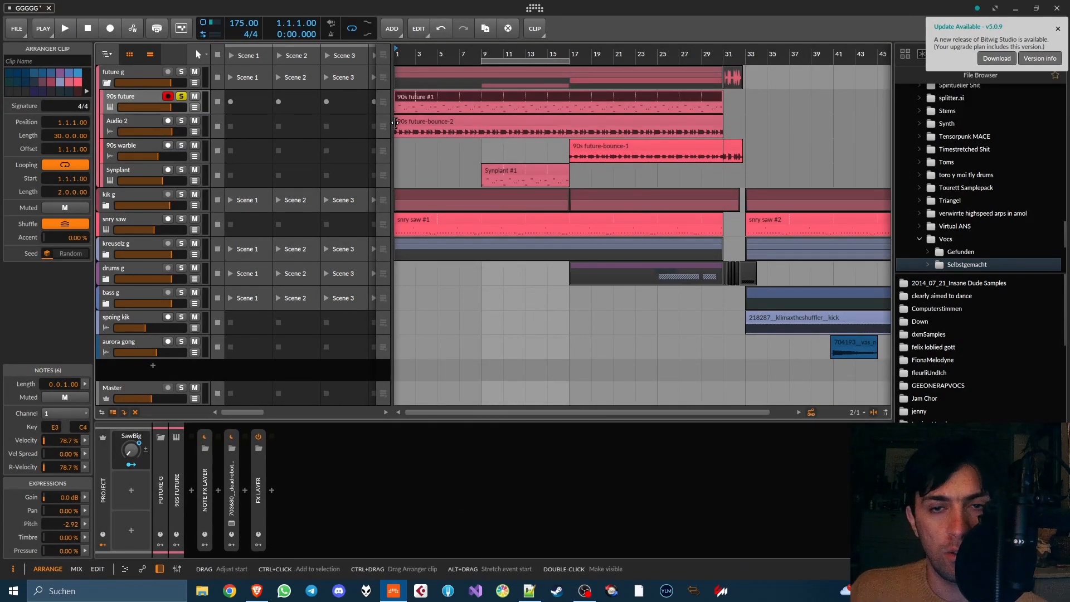
- Trim the bounced 90s future clip so it starts at bar 9 and covers only the first note, a length of 0.1.2.00
left_click_drag(396, 119, 483, 116)
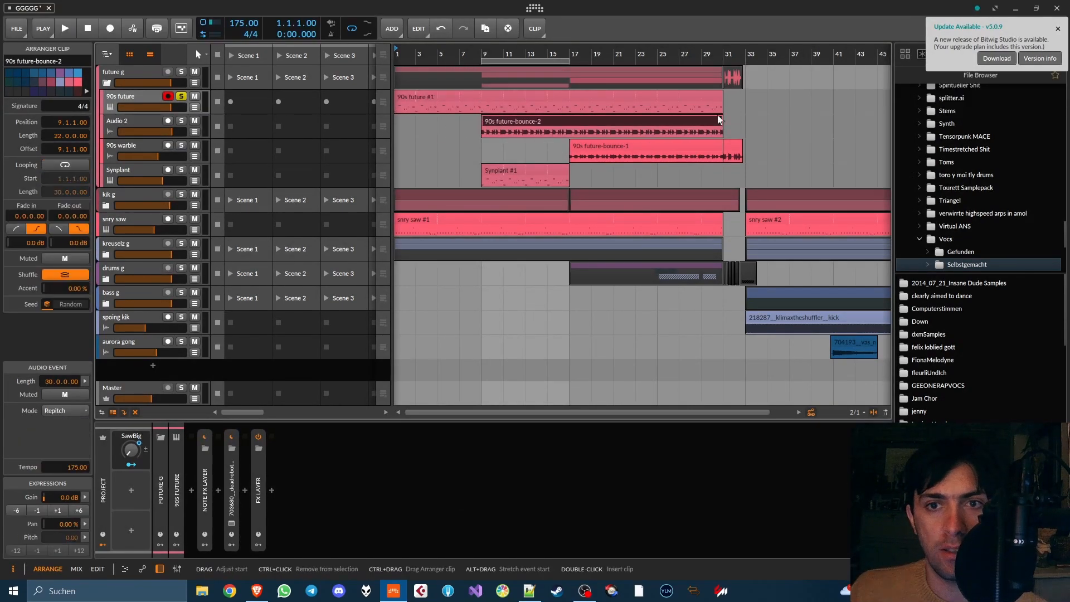
left_click_drag(722, 120, 486, 131)
scroll(610, 120, "up", 3)
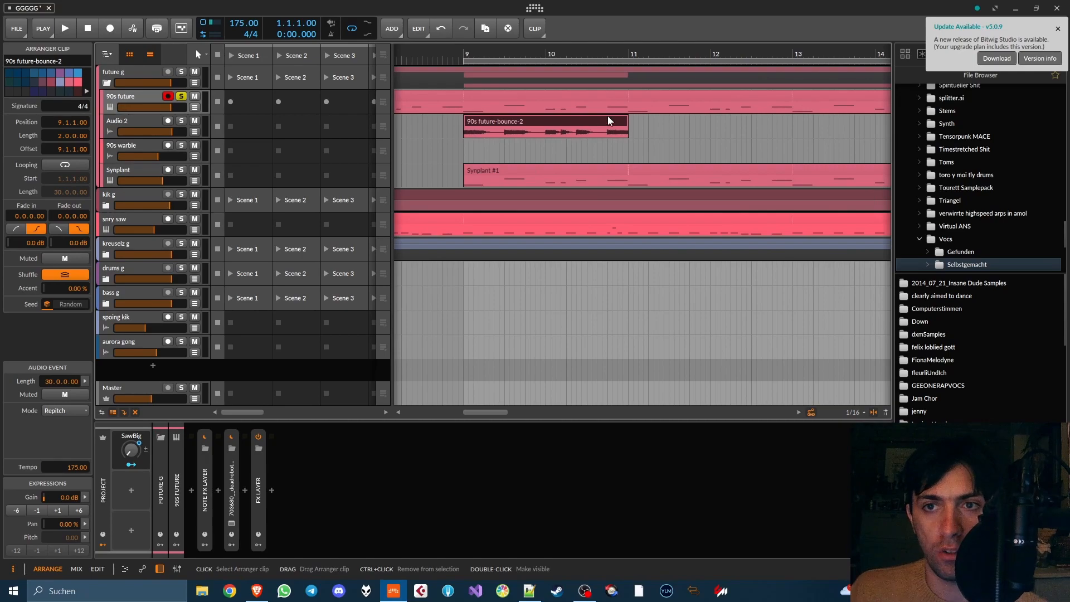
left_click_drag(625, 123, 505, 123)
- Solo the Audio 2 track instead of 90s future and listen to the trimmed clip
left_click(181, 120)
left_click(181, 96)
key("space")
- Bounce the trimmed clip on Audio 2 and open the result in the audio editor
right_click(479, 121)
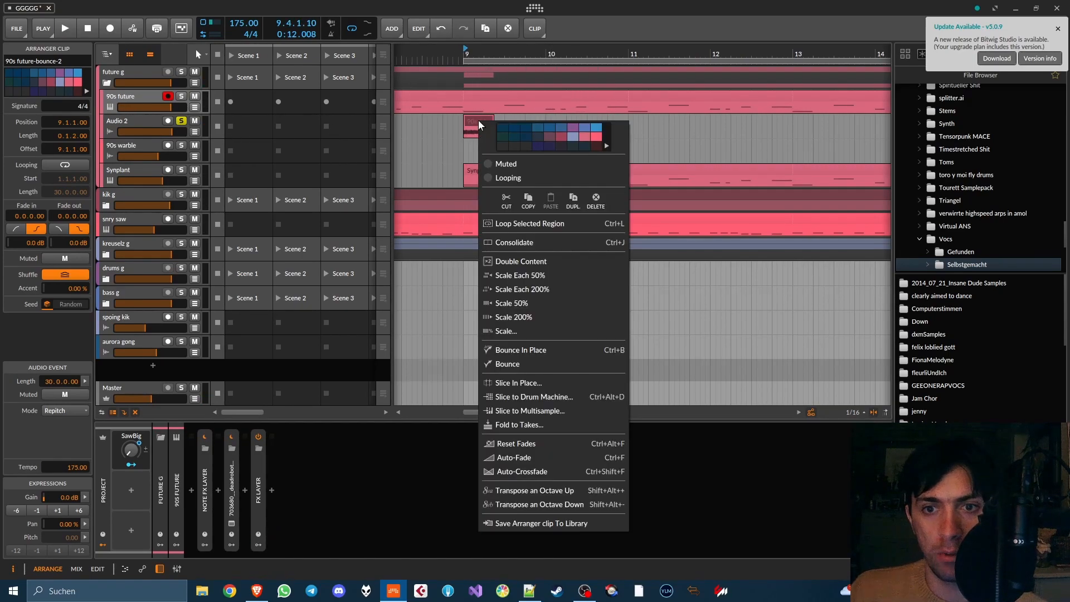
left_click(508, 364)
double_click(480, 126)
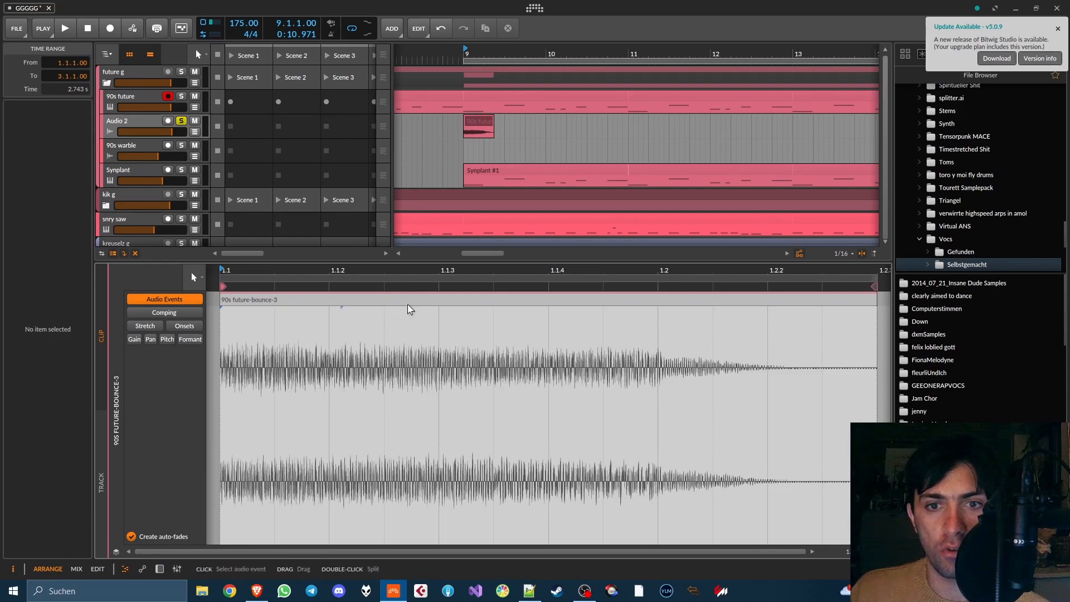
- Load the 90s future-bounce-3 audio as Synplant's Genopatch reference sound and generate patches from it
double_click(120, 171)
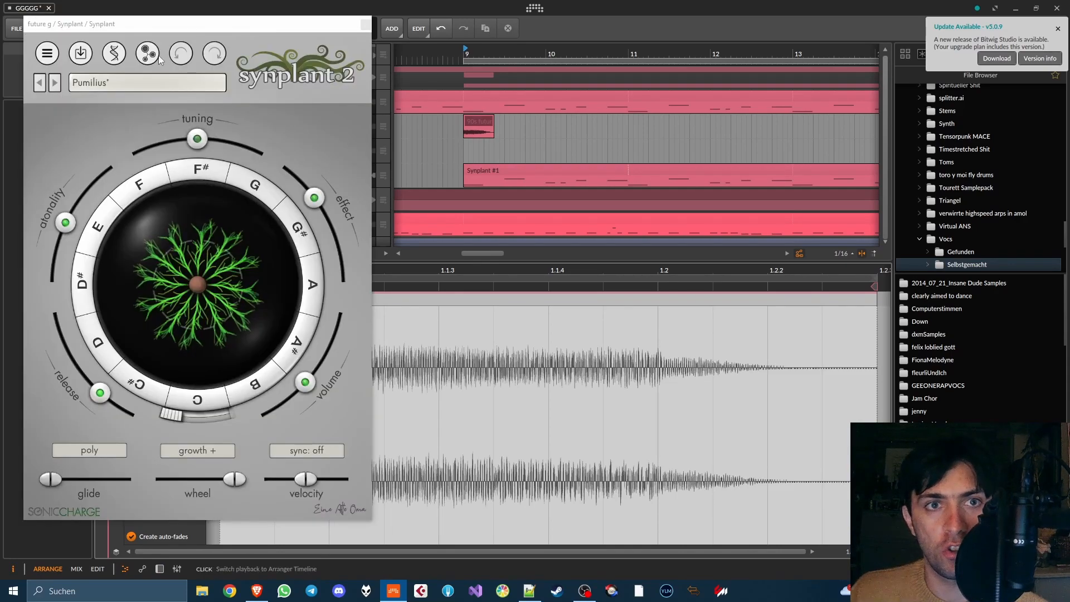
left_click(156, 57)
left_click_drag(230, 250, 228, 249)
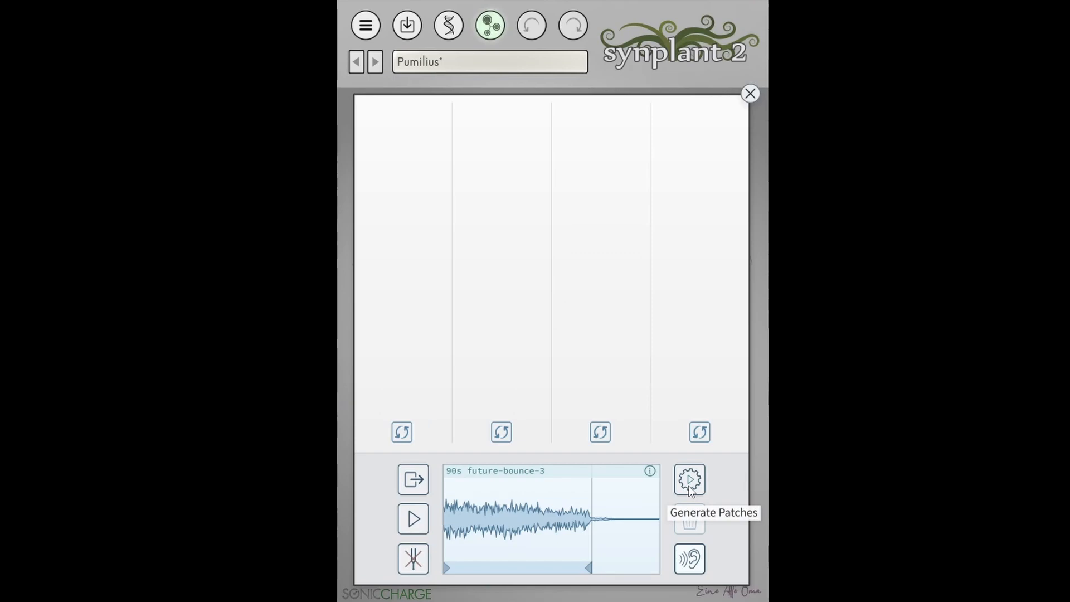
left_click(690, 489)
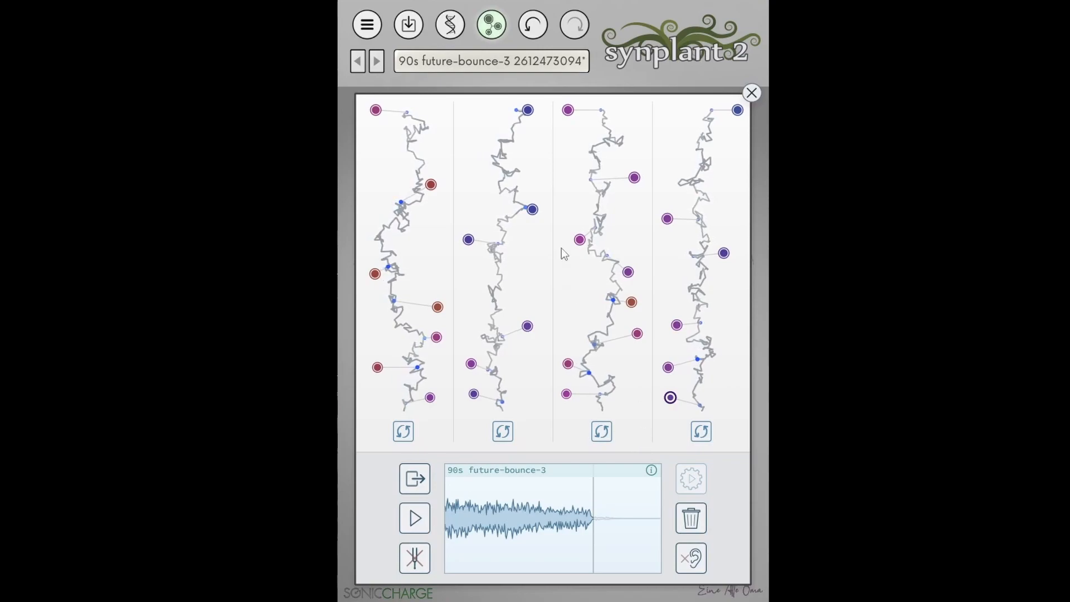
- Audition two generated patches in the fourth strand, keep the third from the bottom, and close Genopatch and the Synplant window
left_click(669, 367)
left_click(678, 327)
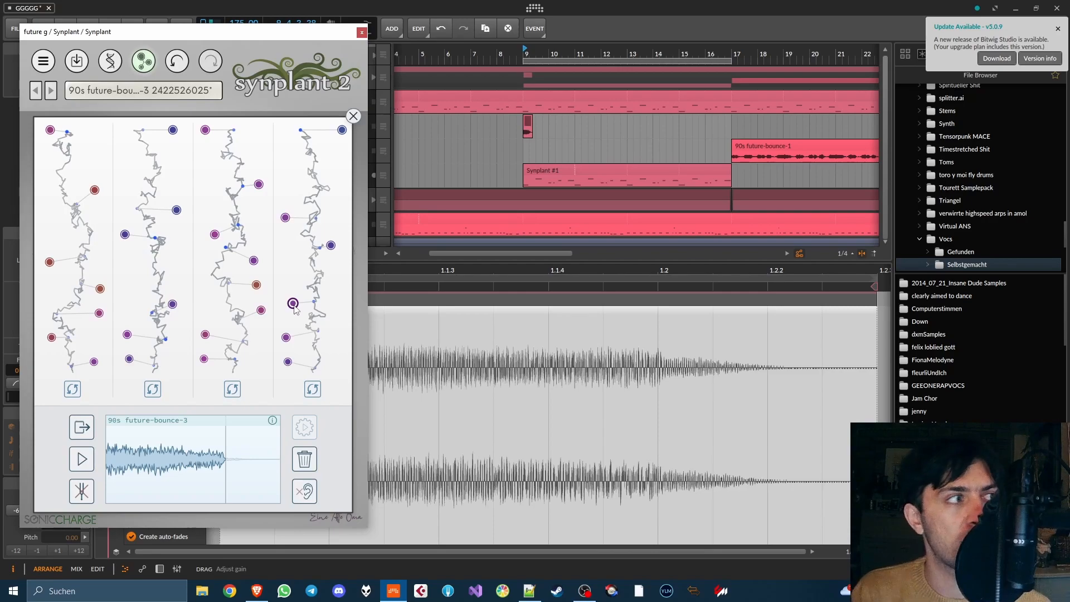
left_click(353, 116)
left_click(362, 33)
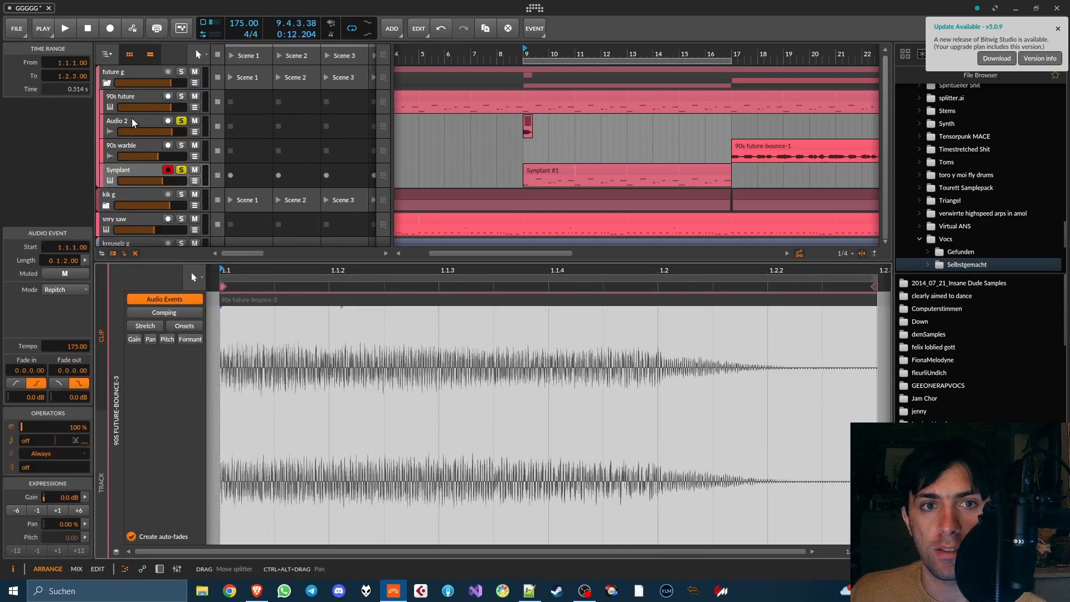
- Delete the Audio 2 track and solo 90s future alongside Synplant while the loop plays
key("Delete")
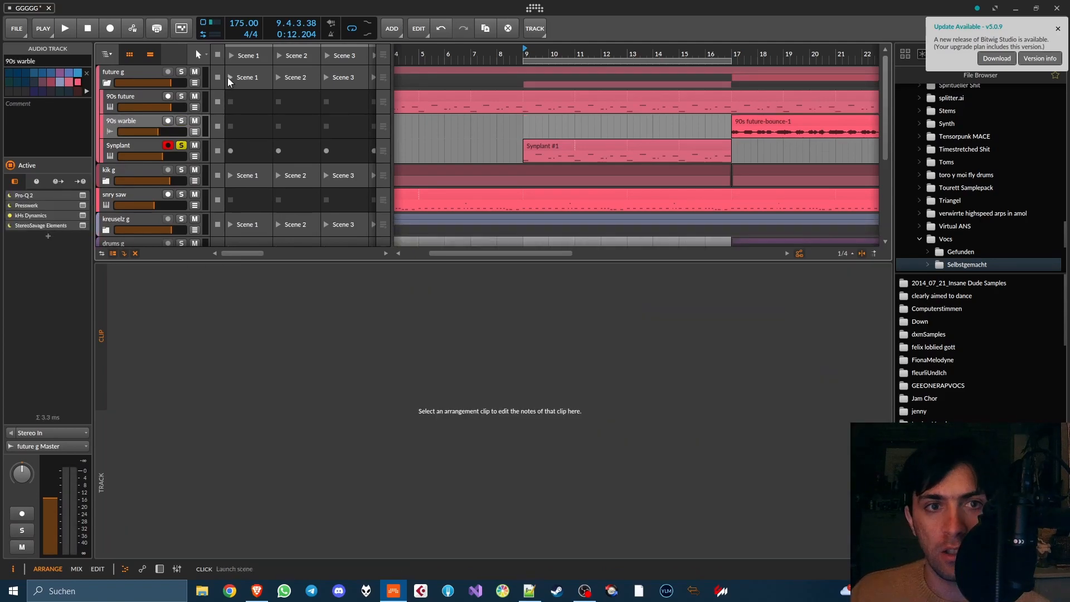
left_click(181, 145)
left_click(180, 146)
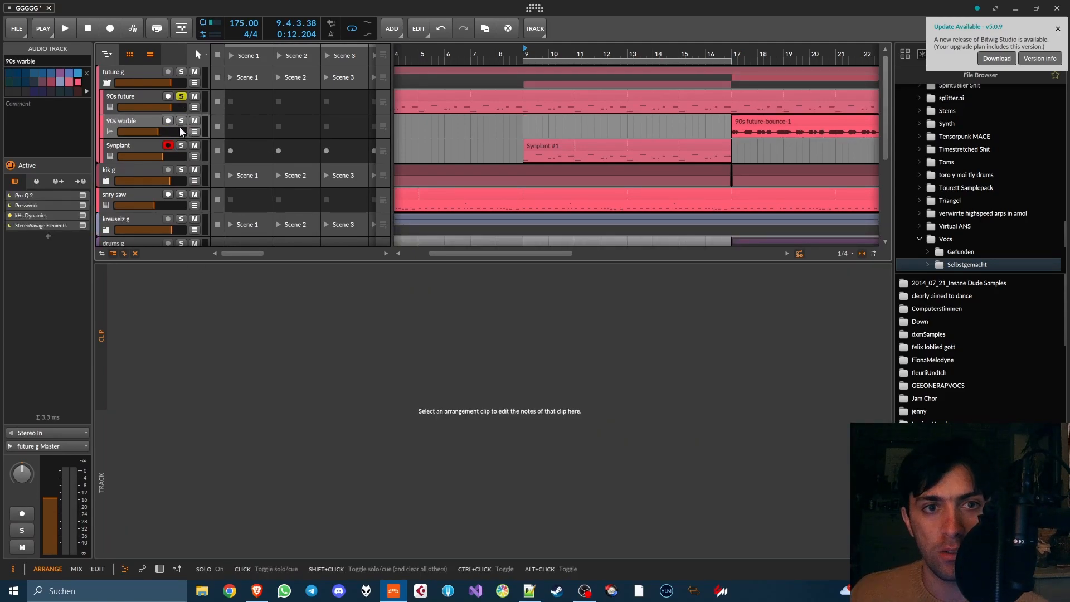
key("space")
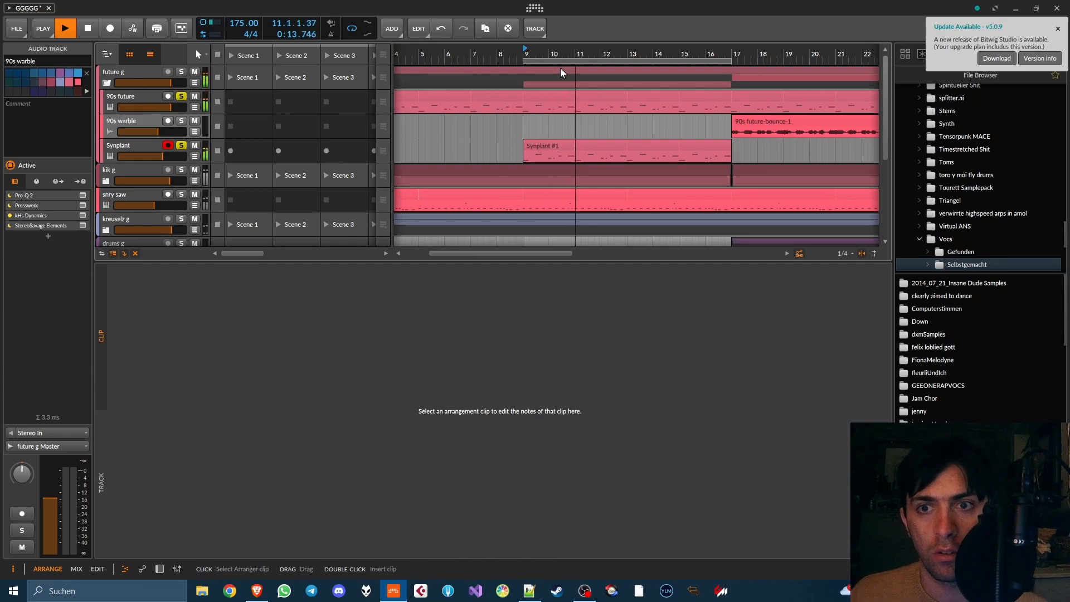
- Open the Synplant device and reshape individual branches, shortening those around C and B and growing G and A# further out
left_click(128, 150)
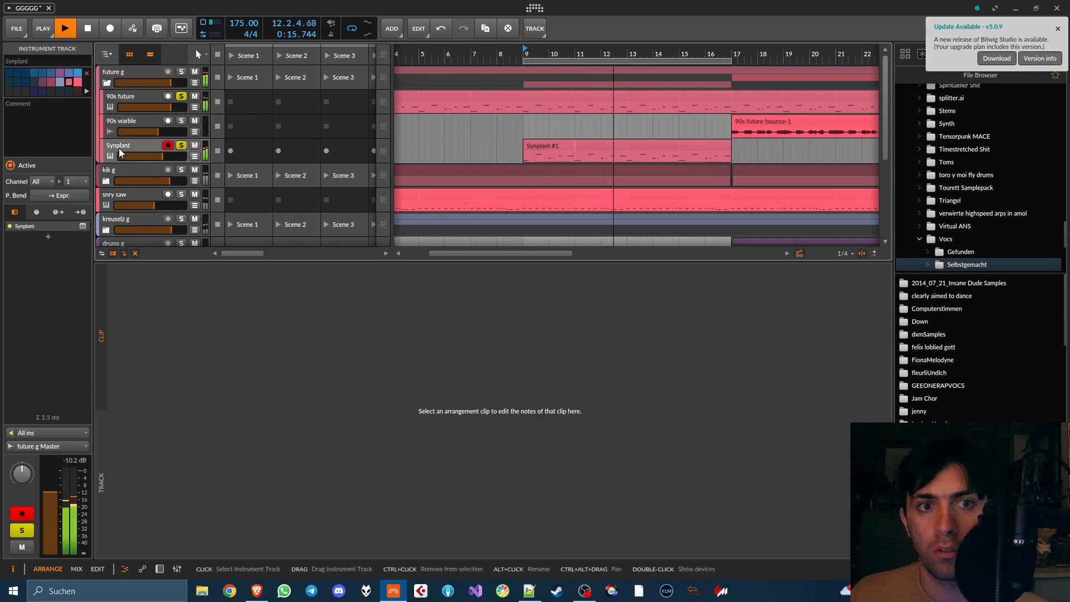
key("space")
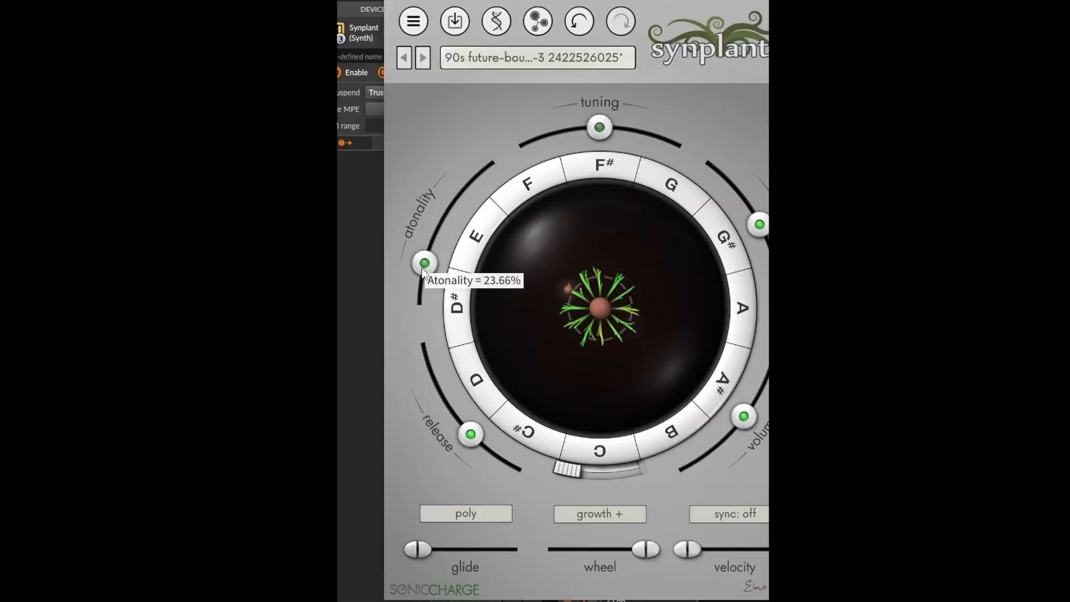
mouse_move(602, 345)
left_mouse_down()
mouse_move(614, 316)
mouse_move(597, 353)
mouse_move(601, 342)
left_mouse_up()
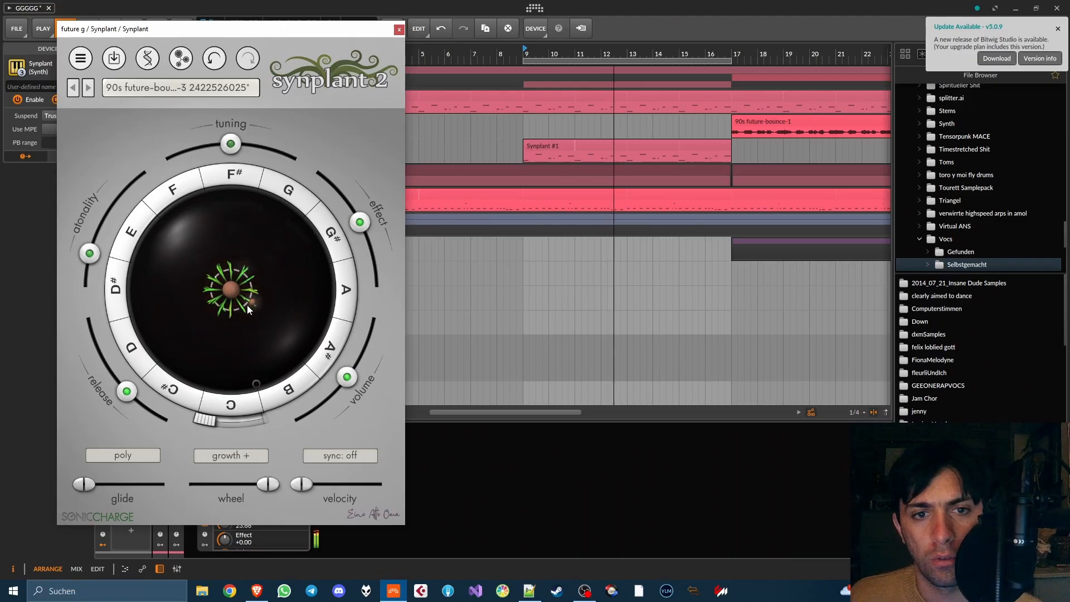
key("space")
mouse_move(243, 318)
left_mouse_down()
mouse_move(251, 326)
mouse_move(244, 311)
left_mouse_up()
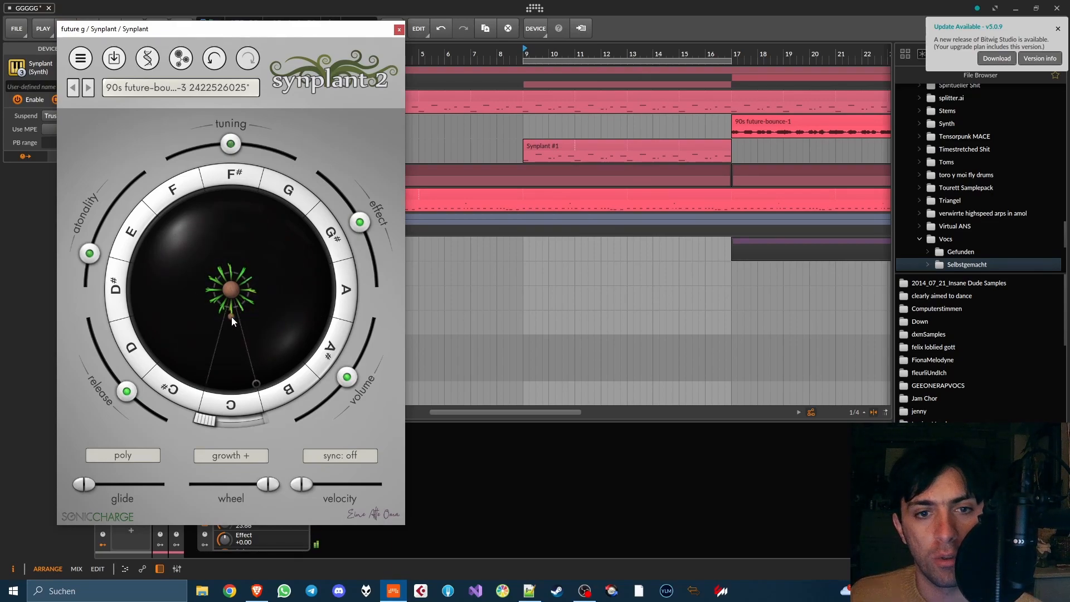
mouse_move(230, 315)
left_mouse_down()
mouse_move(215, 323)
mouse_move(213, 303)
mouse_move(153, 331)
mouse_move(192, 282)
mouse_move(208, 288)
mouse_move(119, 294)
mouse_move(216, 284)
mouse_move(142, 289)
mouse_move(215, 289)
mouse_move(148, 336)
mouse_move(195, 309)
mouse_move(199, 366)
mouse_move(215, 319)
mouse_move(242, 308)
left_mouse_up()
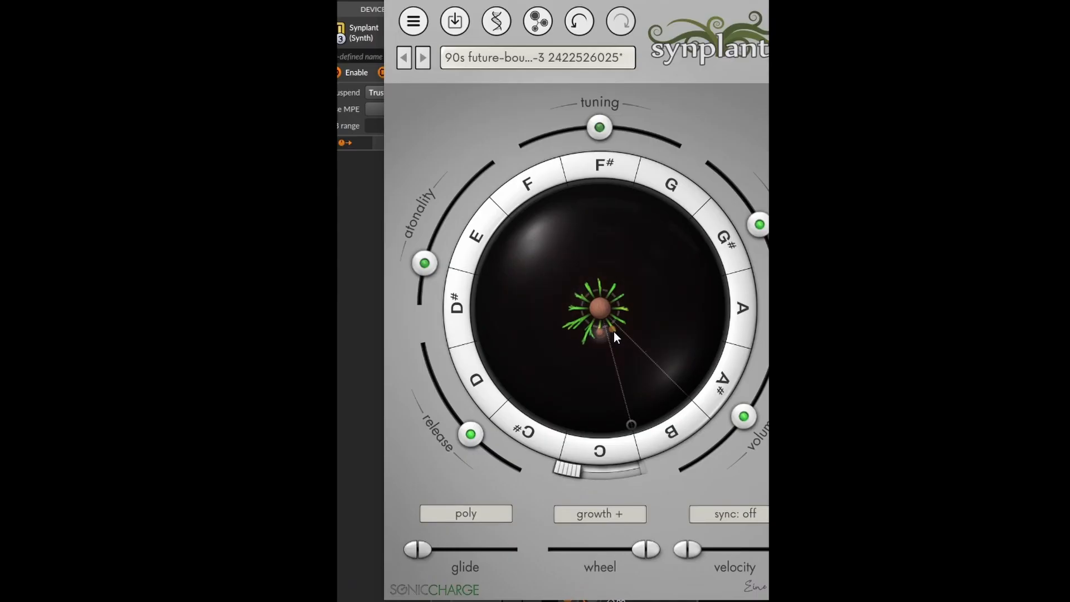
left_click_drag(614, 332, 625, 267)
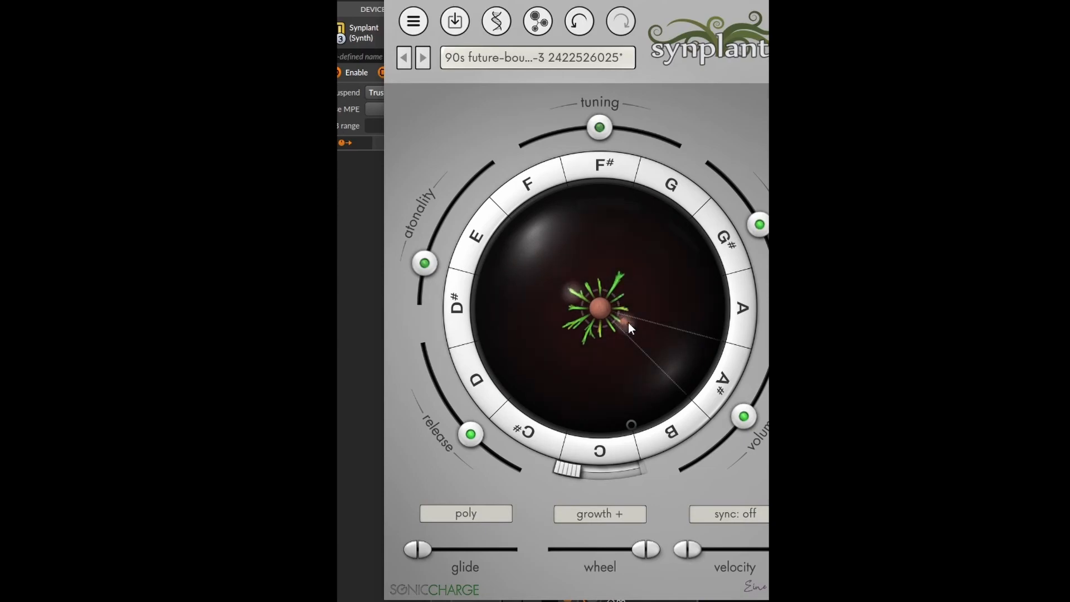
left_click_drag(629, 326, 644, 332)
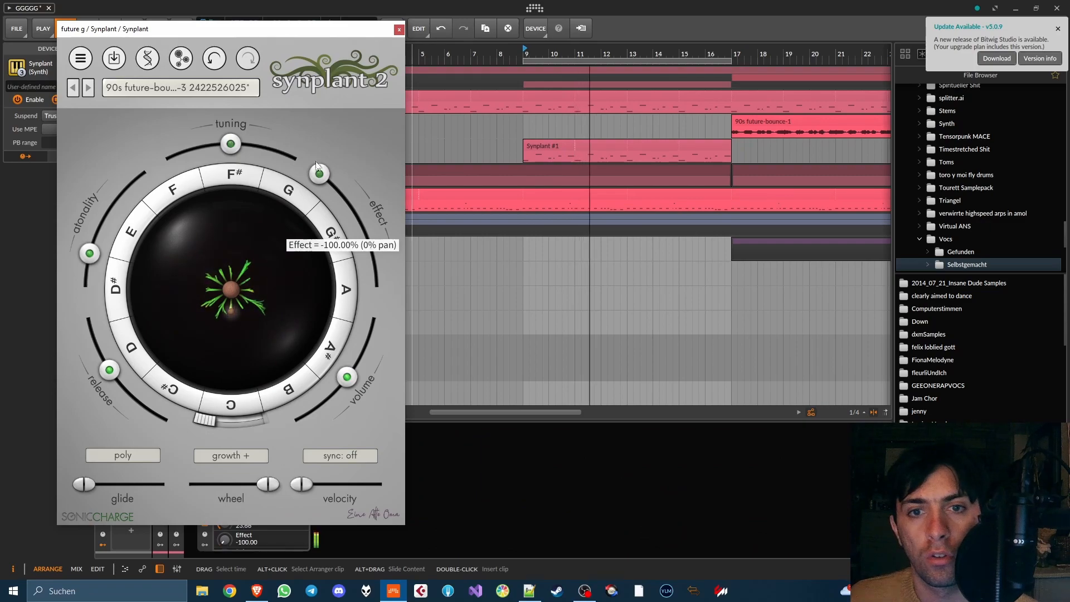
- Set Synplant's effect amount to +62.11 and stop the playback after listening in the full mix
left_click_drag(316, 164, 376, 237)
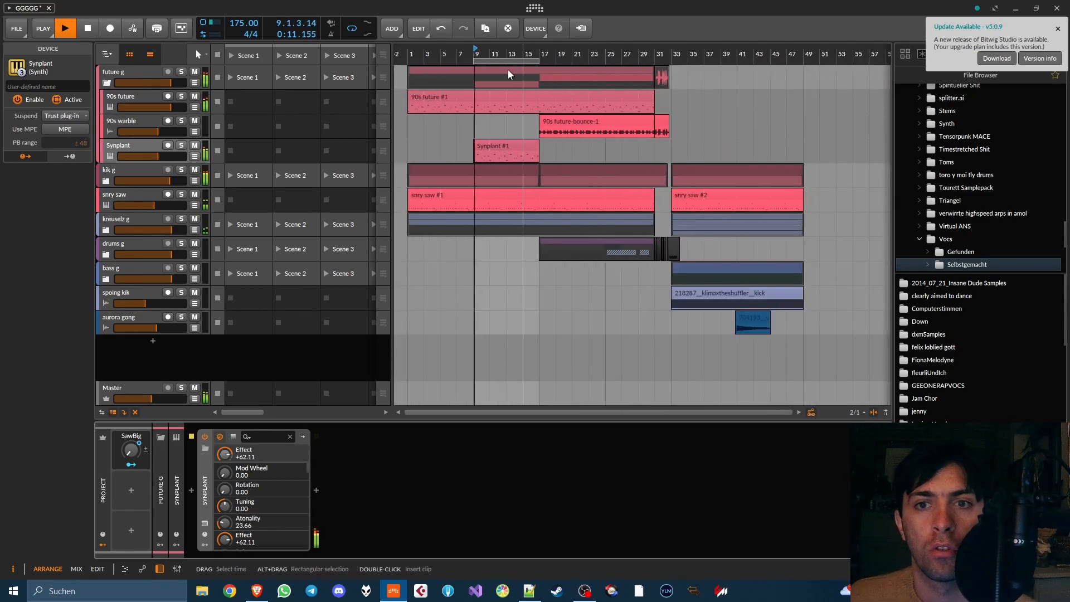
key("space")
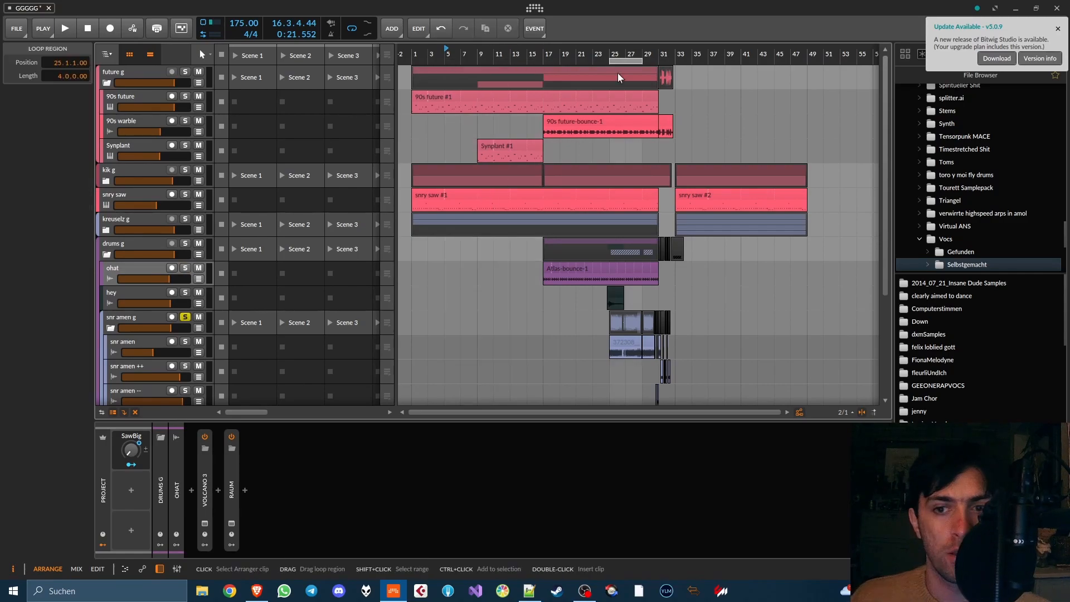
- Set a one-bar loop region at bar 31 and audition the soloed snr amen group from there
scroll(631, 183, "down", 3)
scroll(624, 216, "up", 5)
scroll(619, 216, "right", 4)
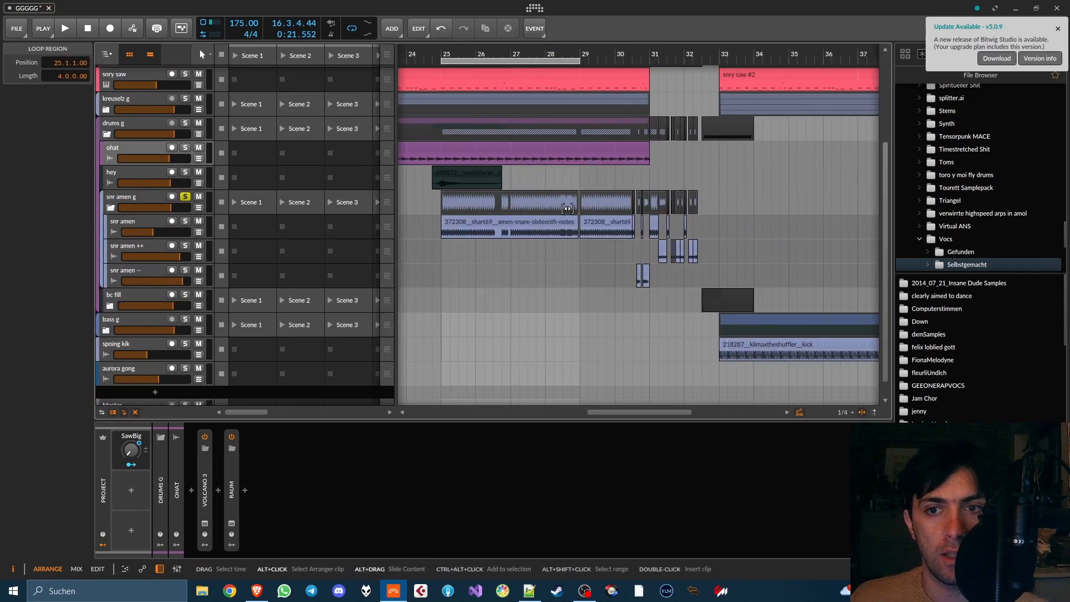
left_click_drag(651, 62, 673, 62)
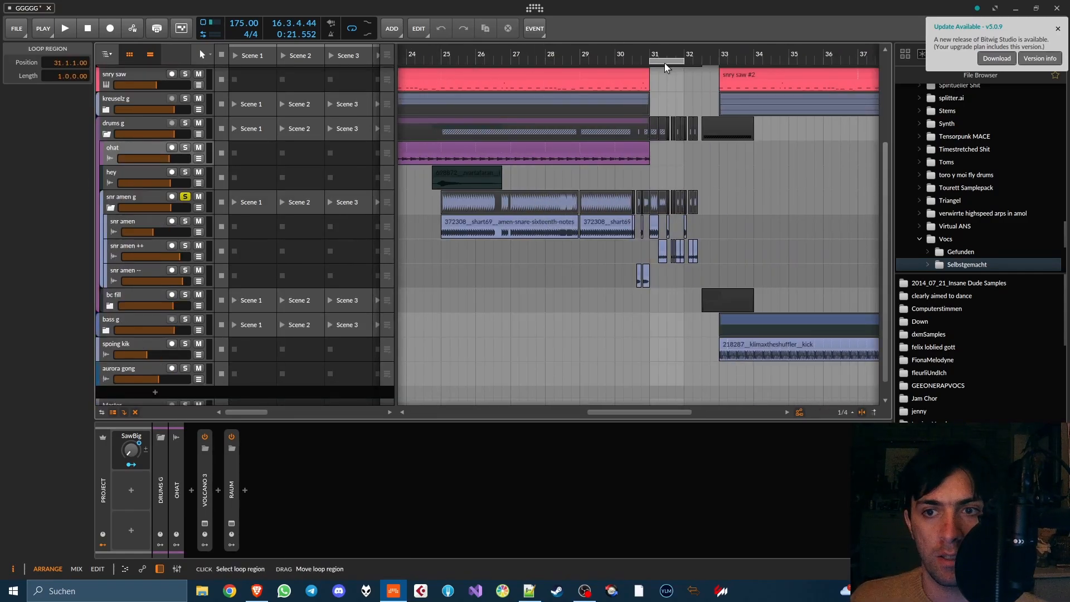
left_click(652, 55)
key("space")
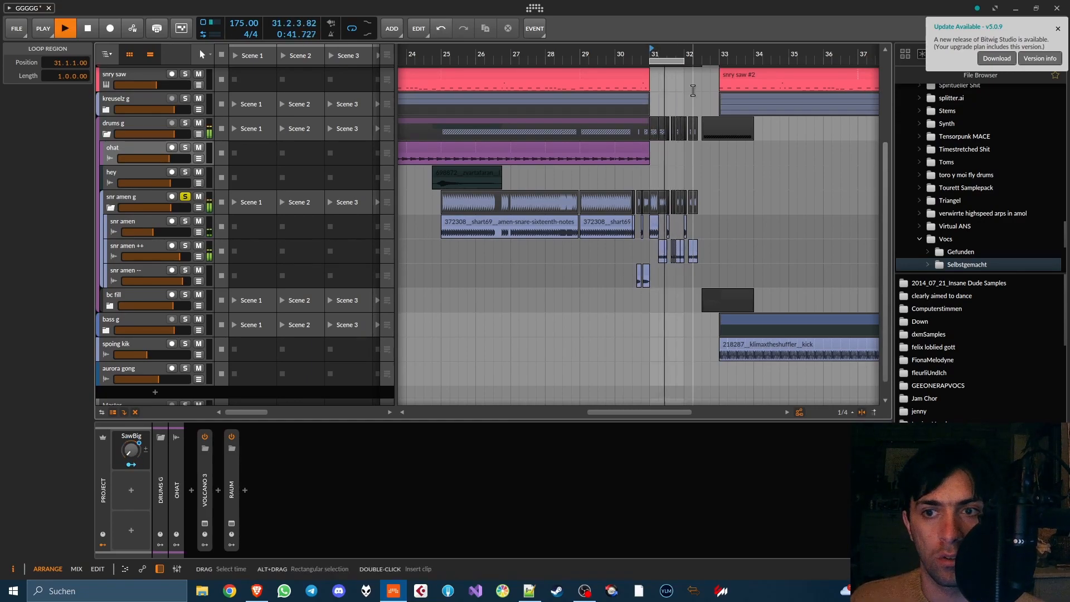
key("space")
- Consolidate the chopped snr amen clips from position 30.3.1 and bounce the snr amen group's section to audio
right_click(605, 193)
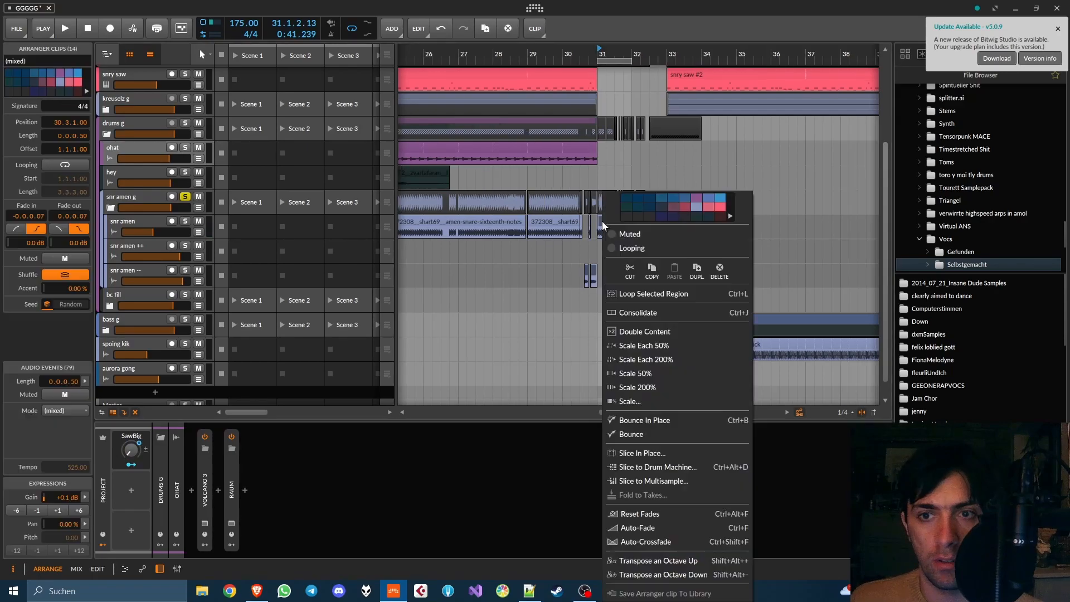
left_click(637, 313)
right_click(604, 194)
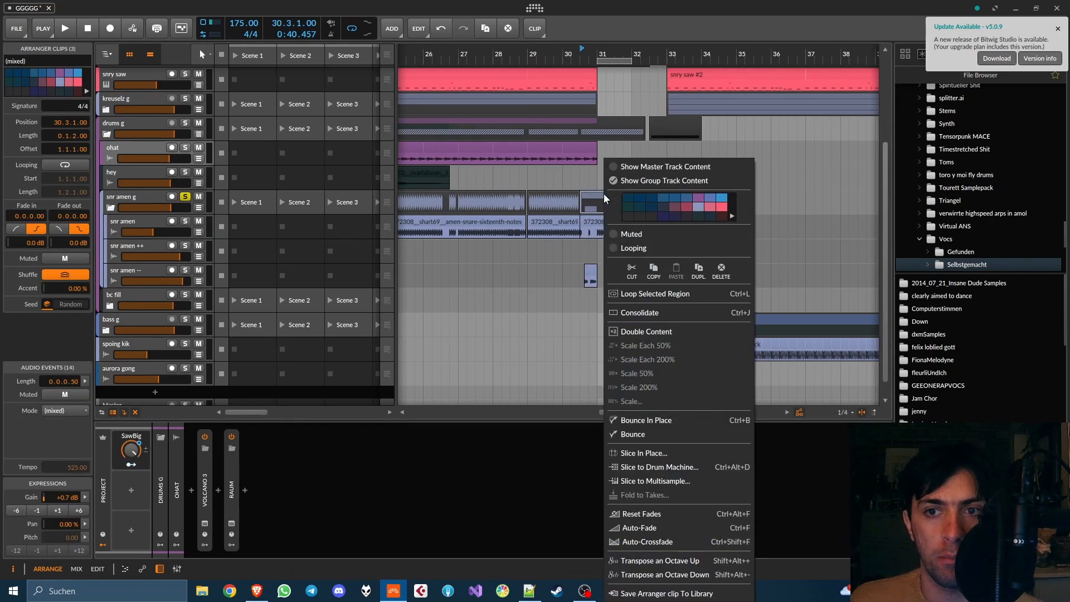
left_click(648, 434)
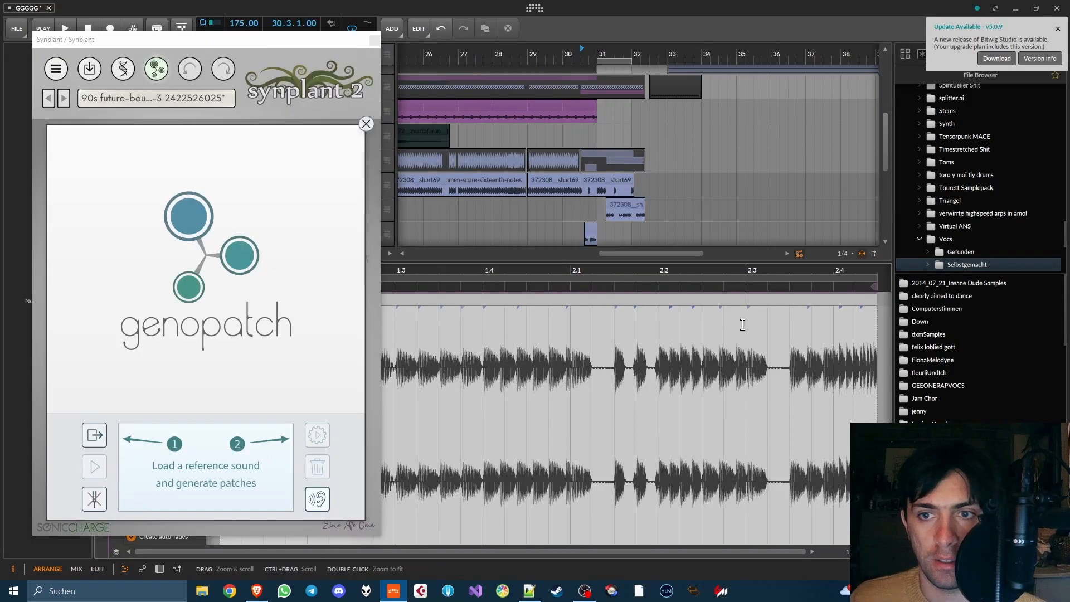
- Load the snr amen g Master bounce into the new Synplant's Genopatch, narrow the reference section, and generate patches
left_click(630, 304)
left_click_drag(110, 306, 108, 312)
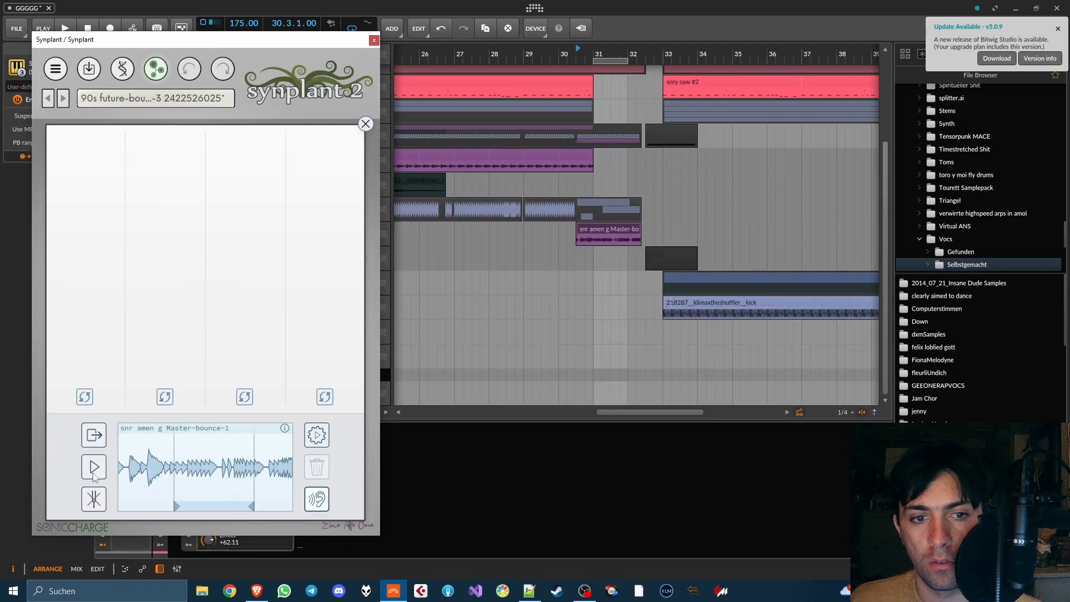
left_click_drag(212, 469, 203, 473)
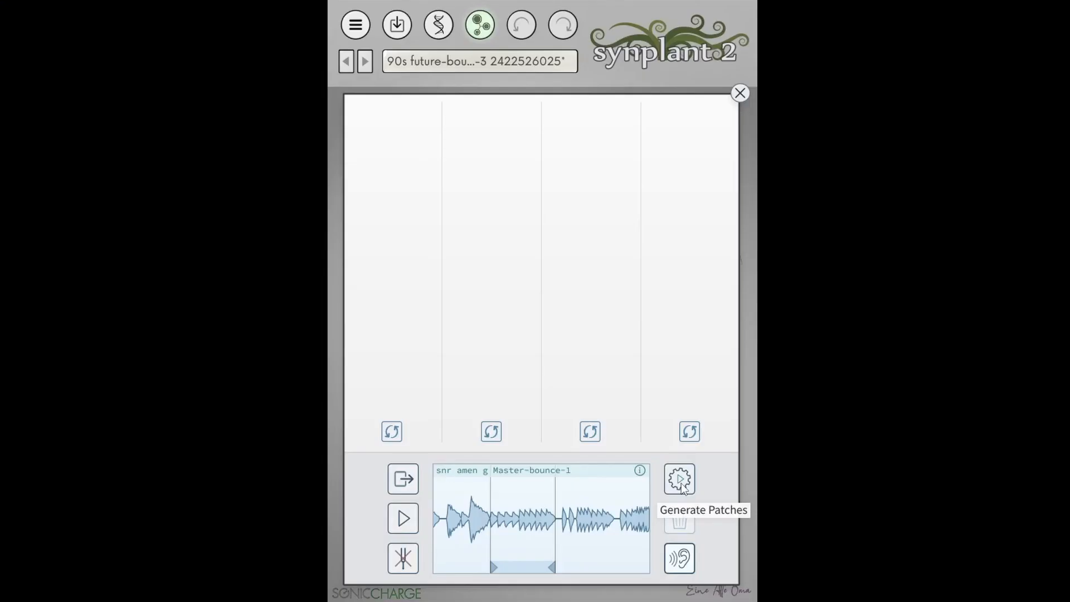
left_click(681, 483)
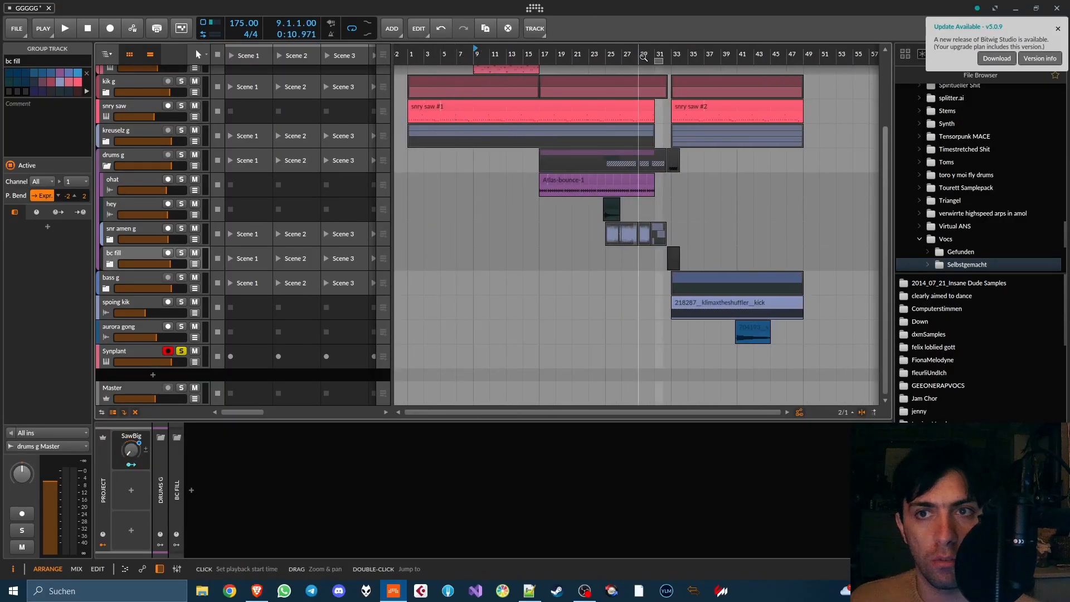
- Set the loop region to eight bars from bar 9 and place the new Synplant track directly above kik g
left_click_drag(659, 61, 682, 61)
scroll(477, 61, "up", 4)
key("minus")
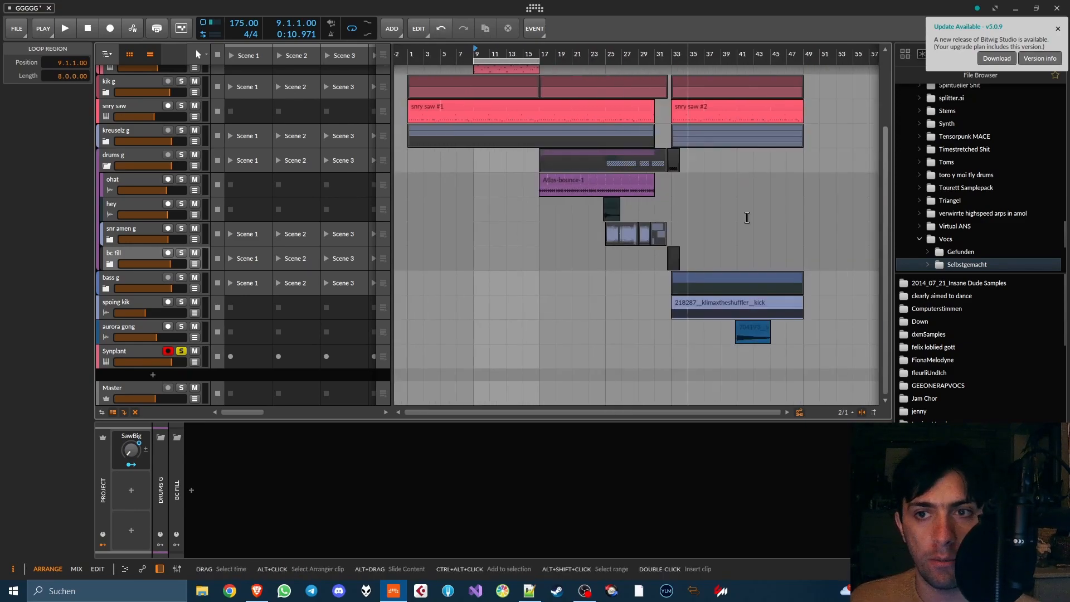
left_click(130, 351)
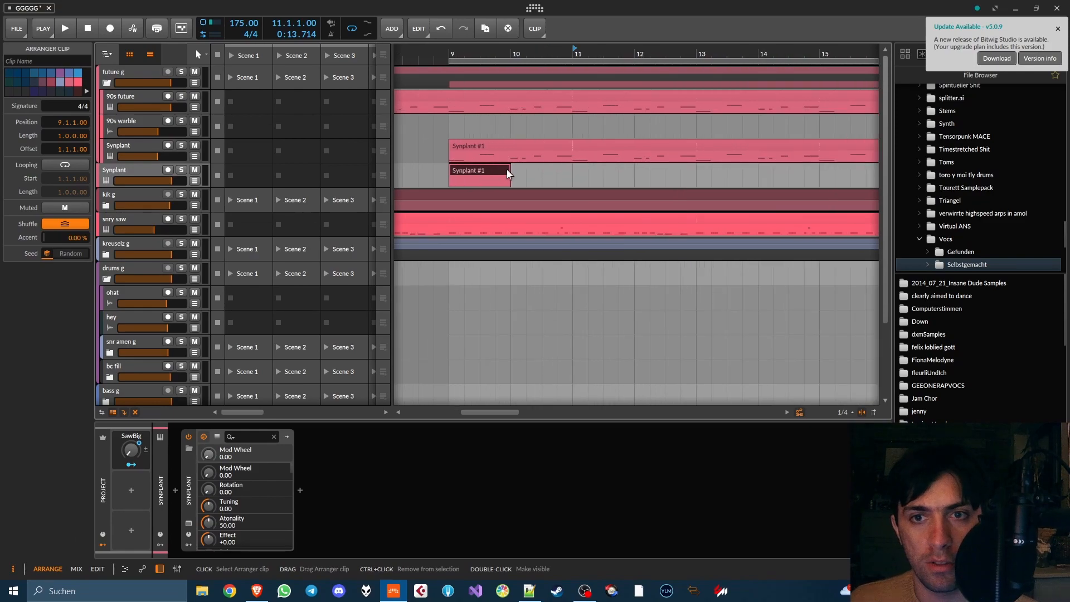
- Write a rhythmic pattern of C5 notes over two bars in the new Synplant clip and extend the clip's end
double_click(494, 169)
mouse_move(384, 479)
left_mouse_down()
mouse_move(537, 478)
mouse_move(509, 480)
left_mouse_up()
double_click(560, 479)
double_click(691, 480)
double_click(777, 478)
double_click(814, 479)
left_click_drag(510, 168, 671, 179)
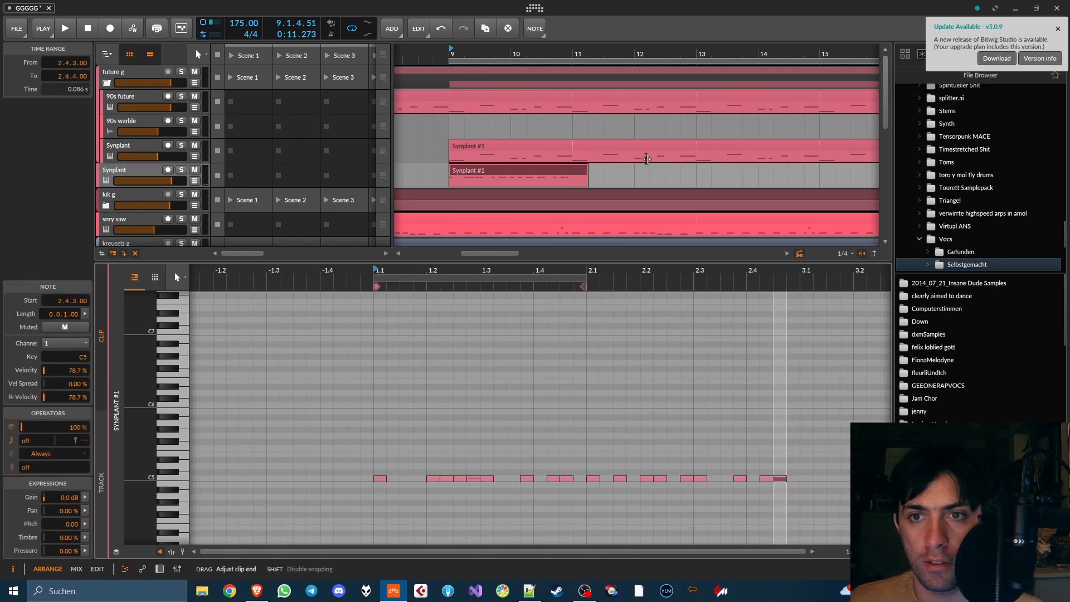
- Loop the new Synplant clip out to bar 17, audition its Genopatch patches, and keep a reddish one from the second strand's lower half
scroll(509, 177, "down", 5)
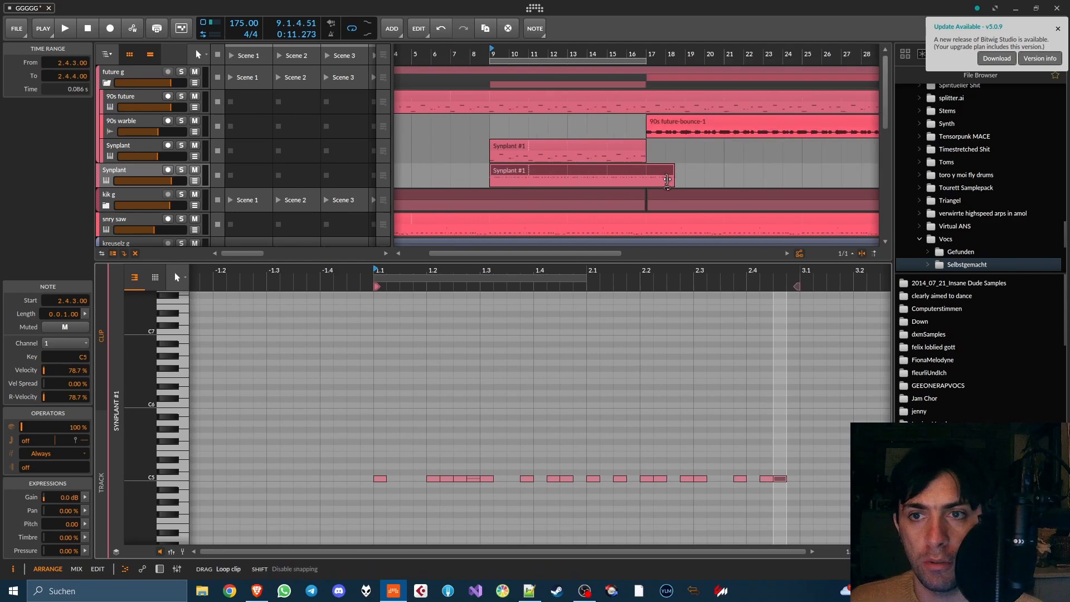
left_click(159, 569)
left_click(188, 524)
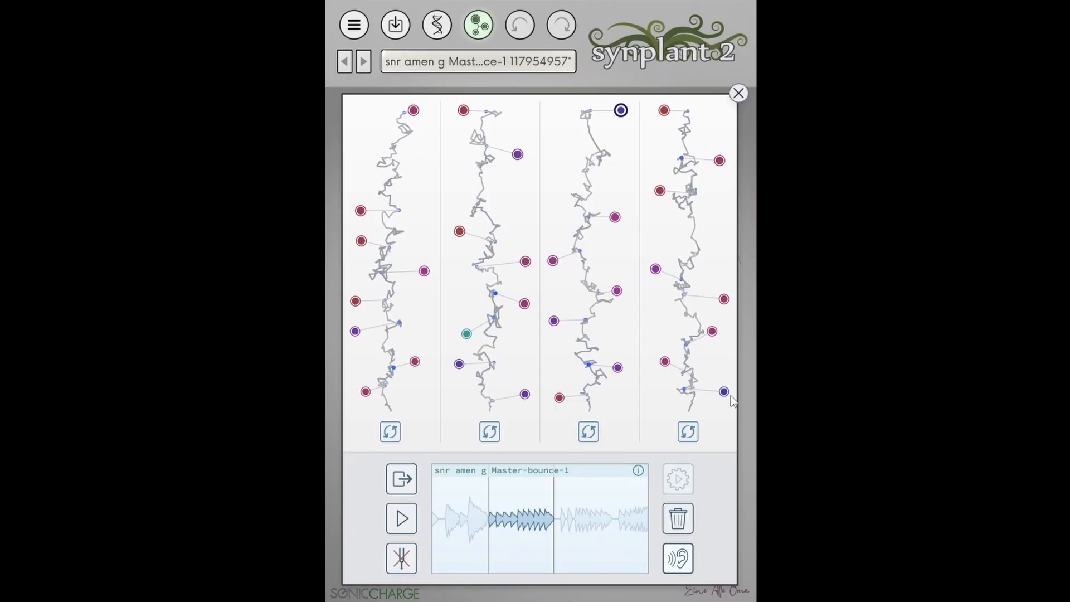
left_click(724, 391)
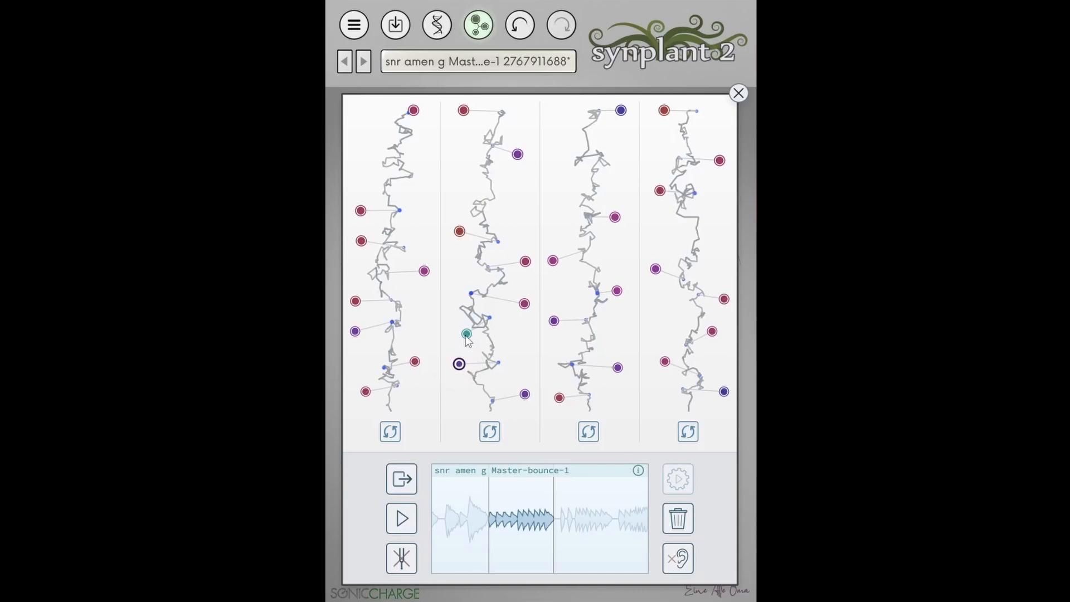
left_click(525, 305)
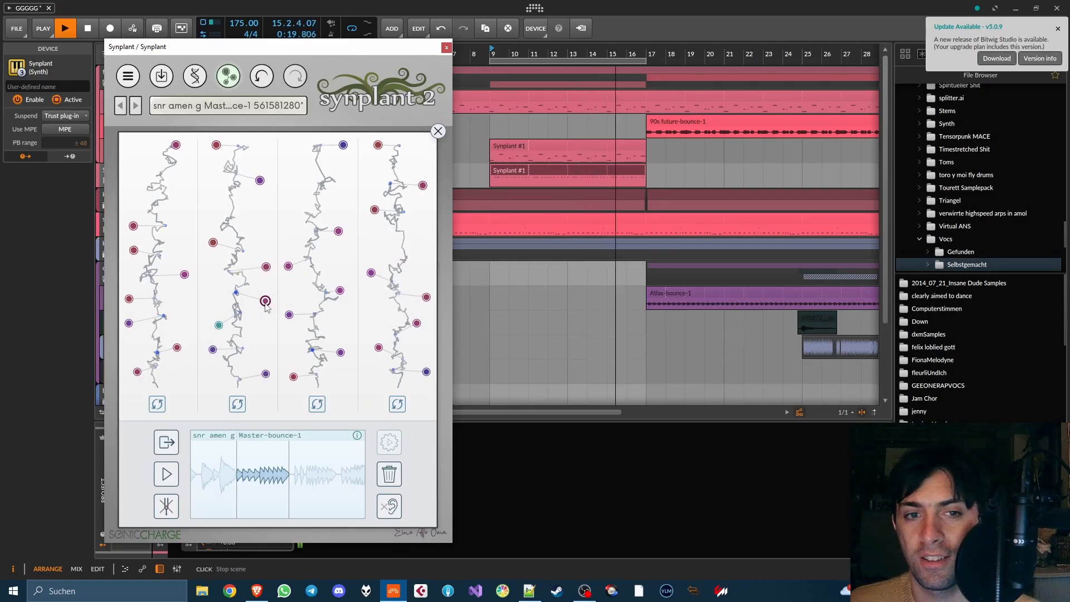
key("space")
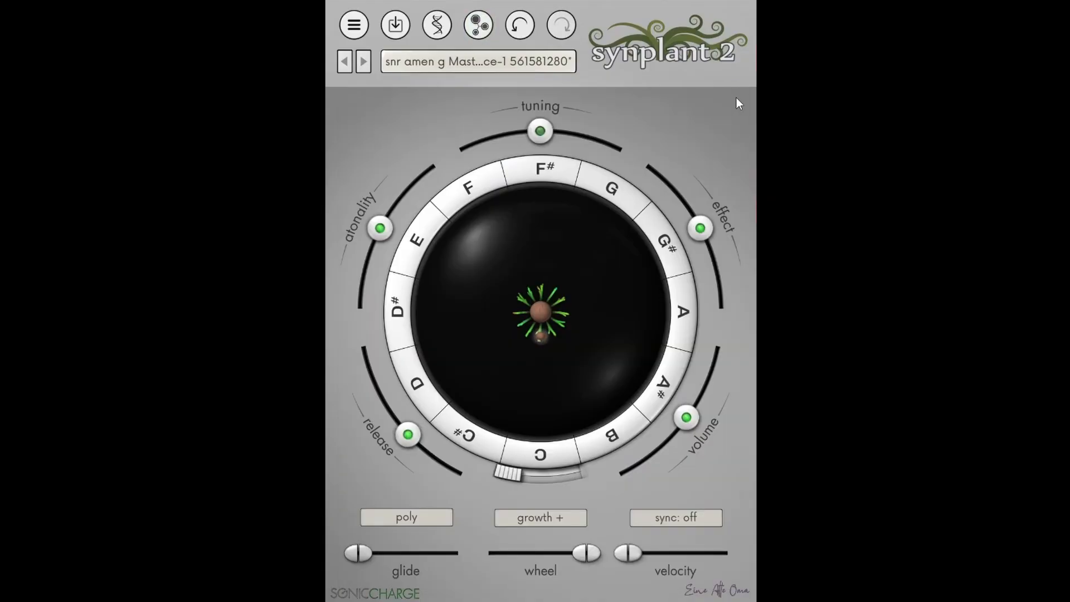
- Grow all the patch's branches, shorten the release to near minimum, and set atonality to about 61 and effect to about -67
left_click_drag(559, 302, 622, 258)
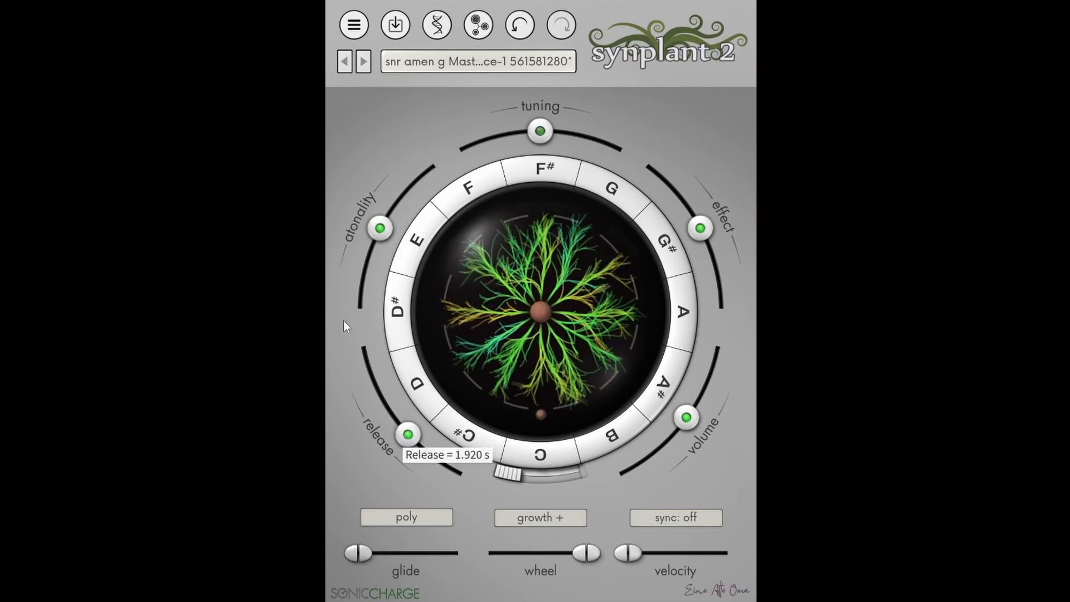
left_click_drag(408, 435, 363, 351)
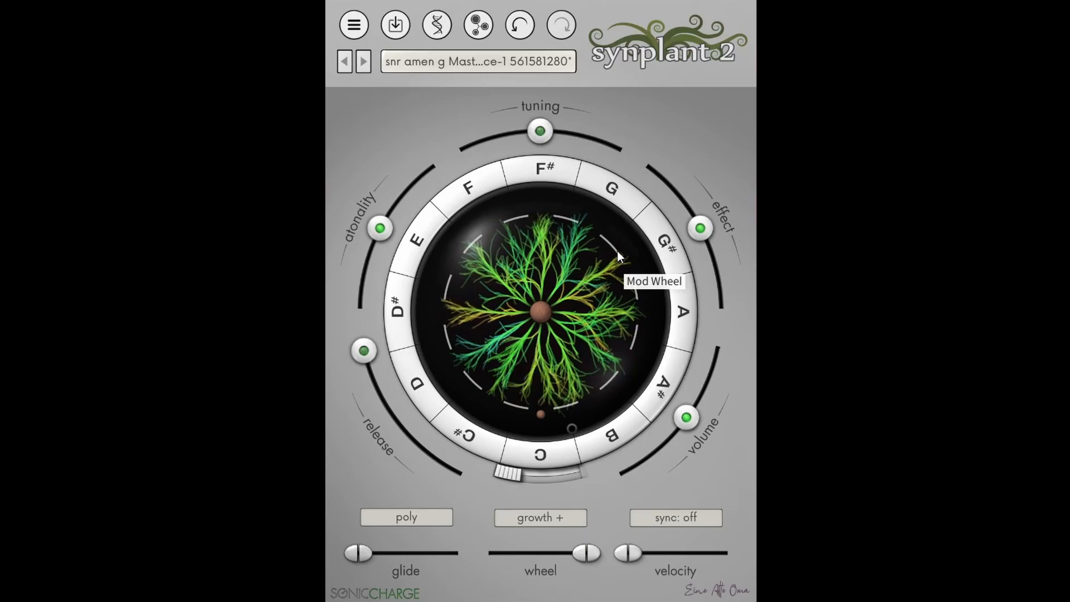
left_click_drag(620, 254, 630, 230)
left_click_drag(379, 233, 407, 234)
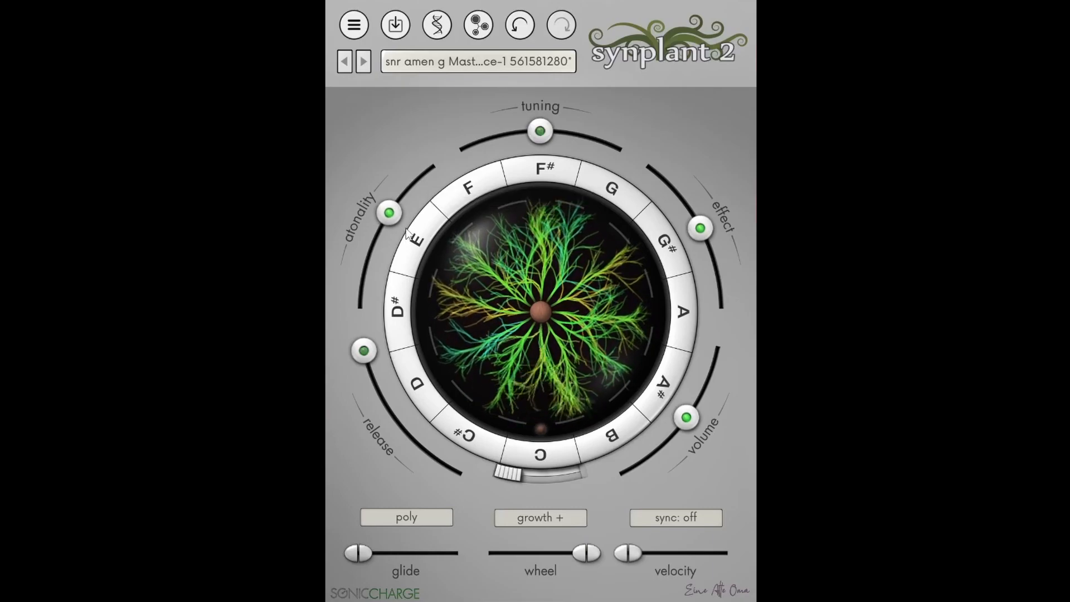
left_click_drag(713, 233, 699, 199)
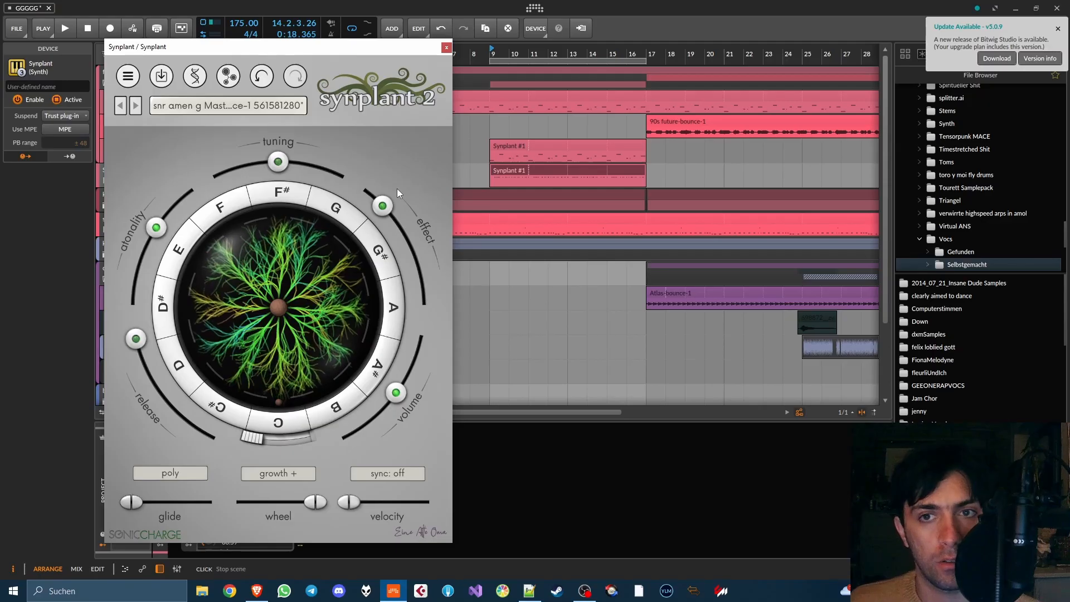
- Show the soloed new Synplant clip's notes beside the plug-in window and transpose the pattern to C#5
double_click(507, 165)
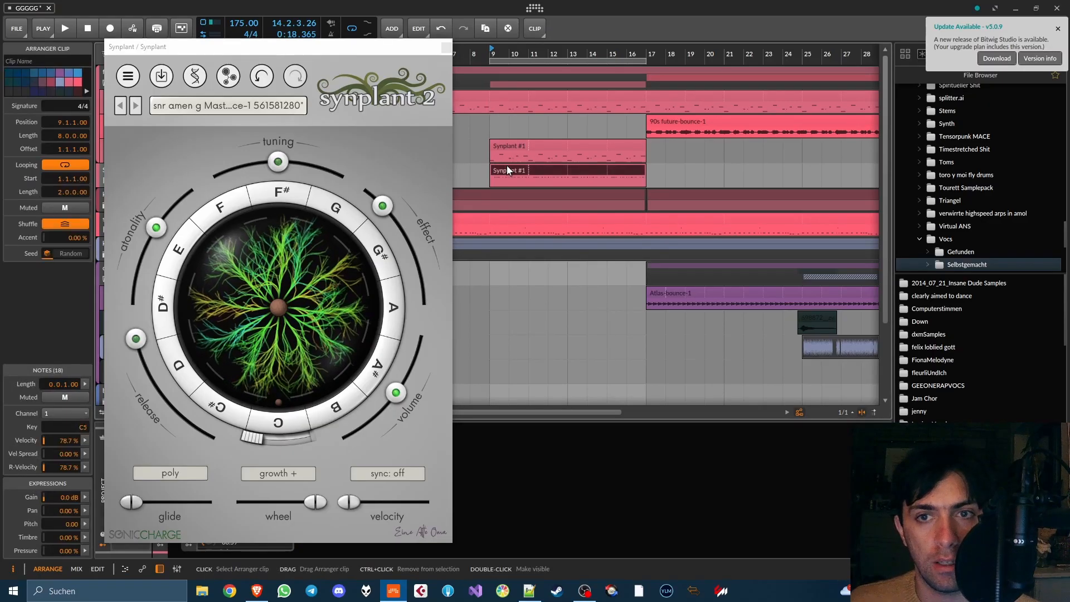
left_click_drag(363, 48, 404, 464)
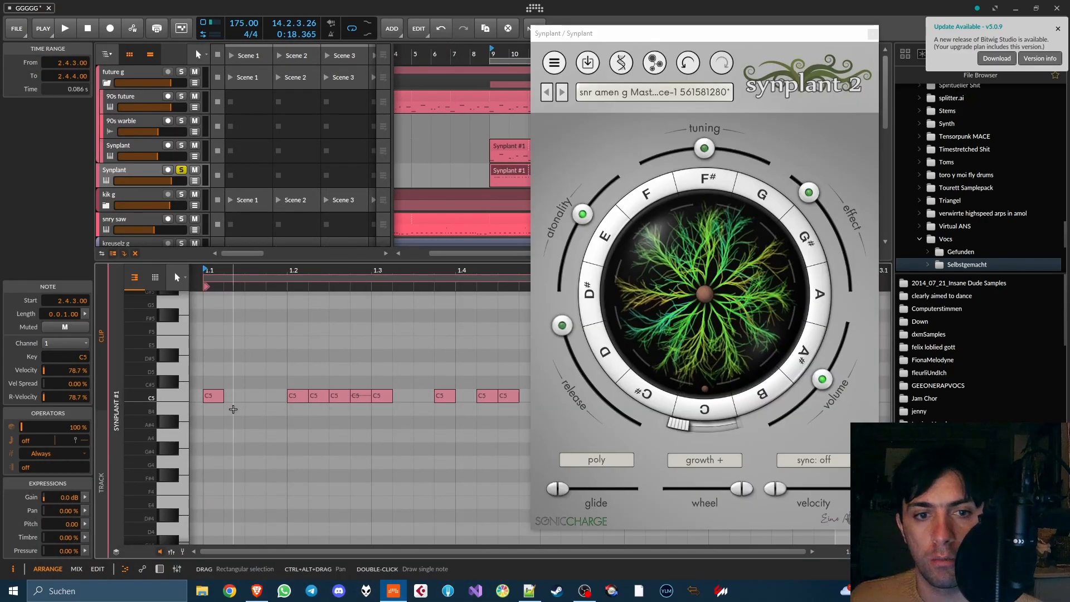
left_click_drag(232, 408, 193, 379)
scroll(215, 373, "up", 1)
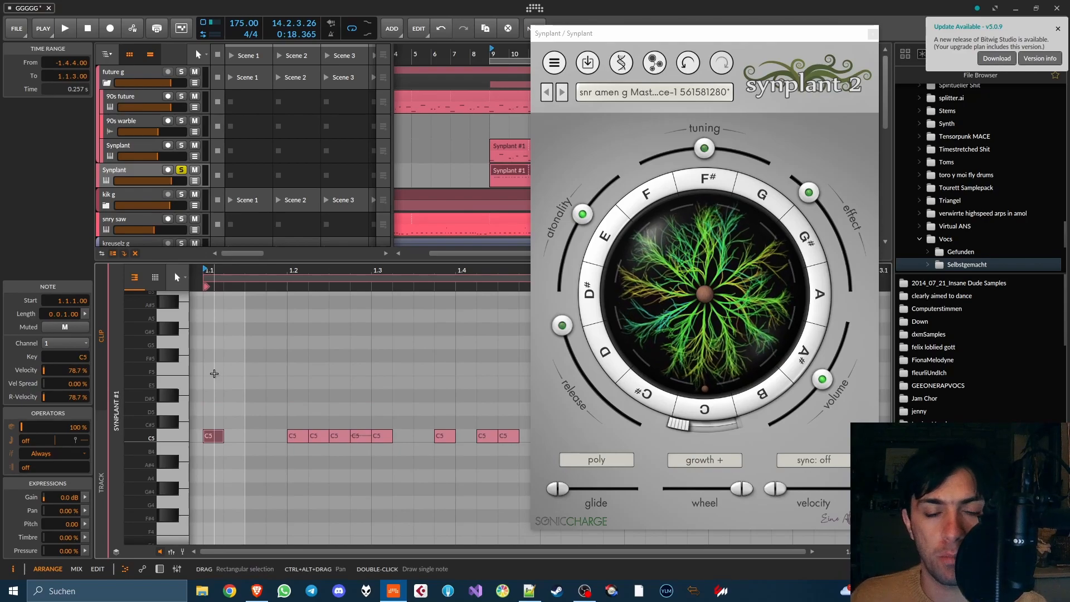
key("Up")
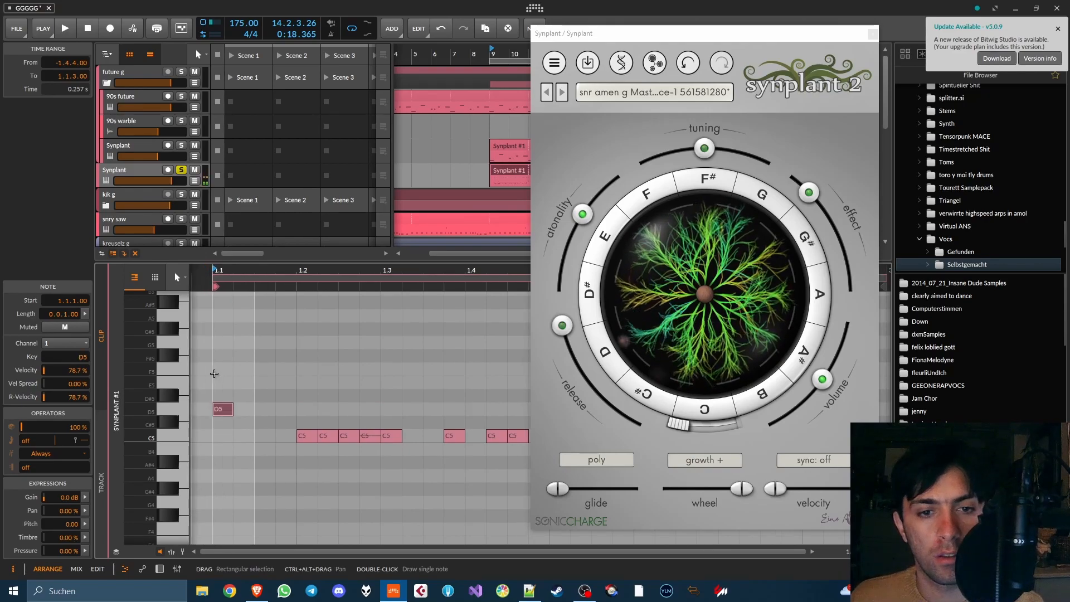
scroll(280, 459, "down", 6)
left_click_drag(406, 458, 275, 432)
key("Up")
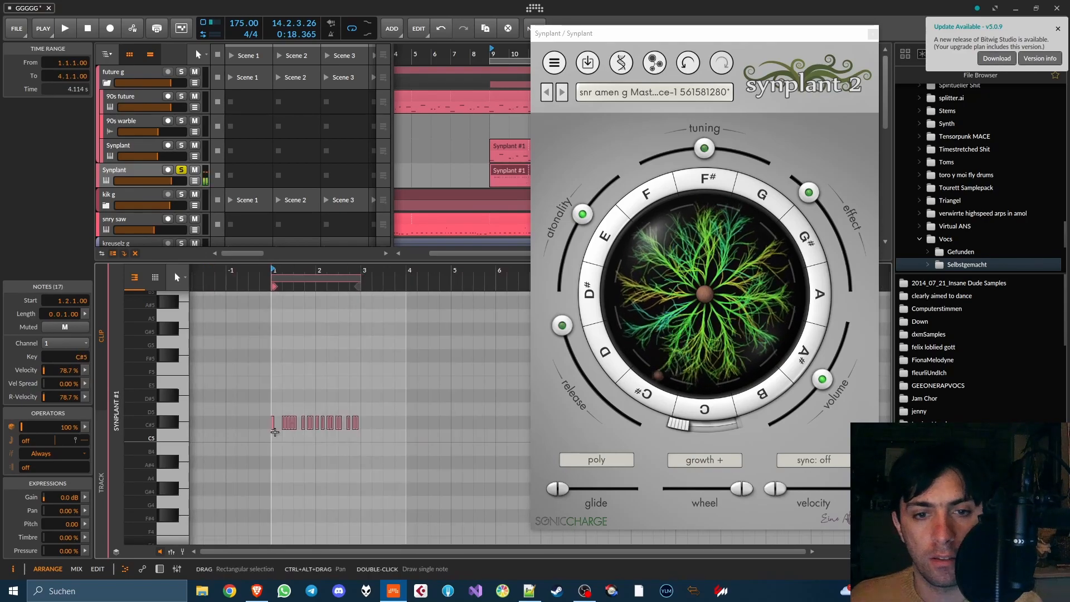
- Raise the note at 1.2.2 to D5 and shorten the loop to the first two beats of bar 9
key("space")
scroll(274, 432, "up", 5)
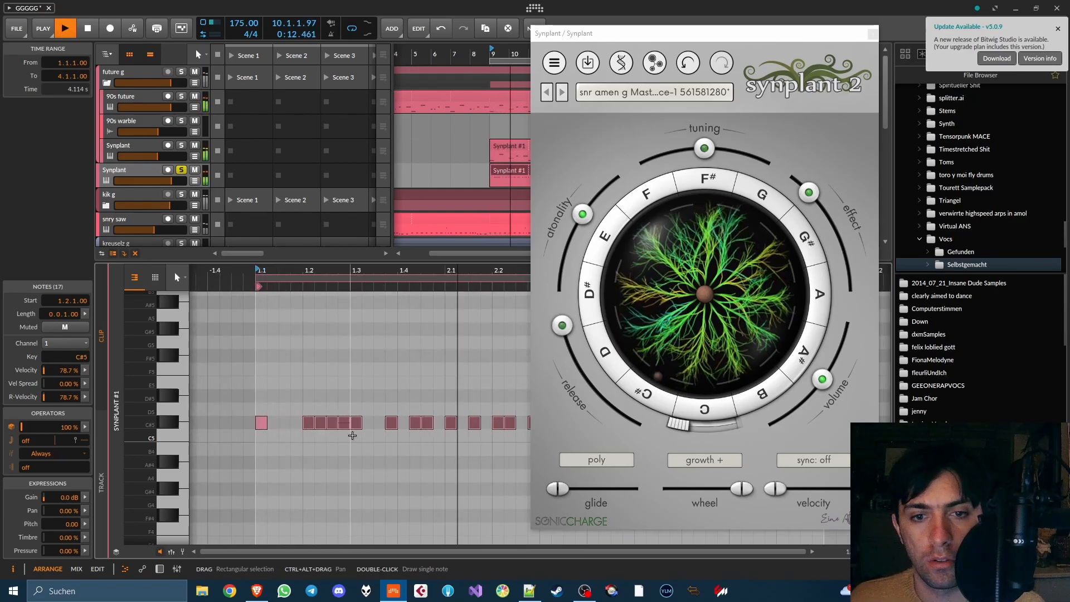
left_click(310, 433)
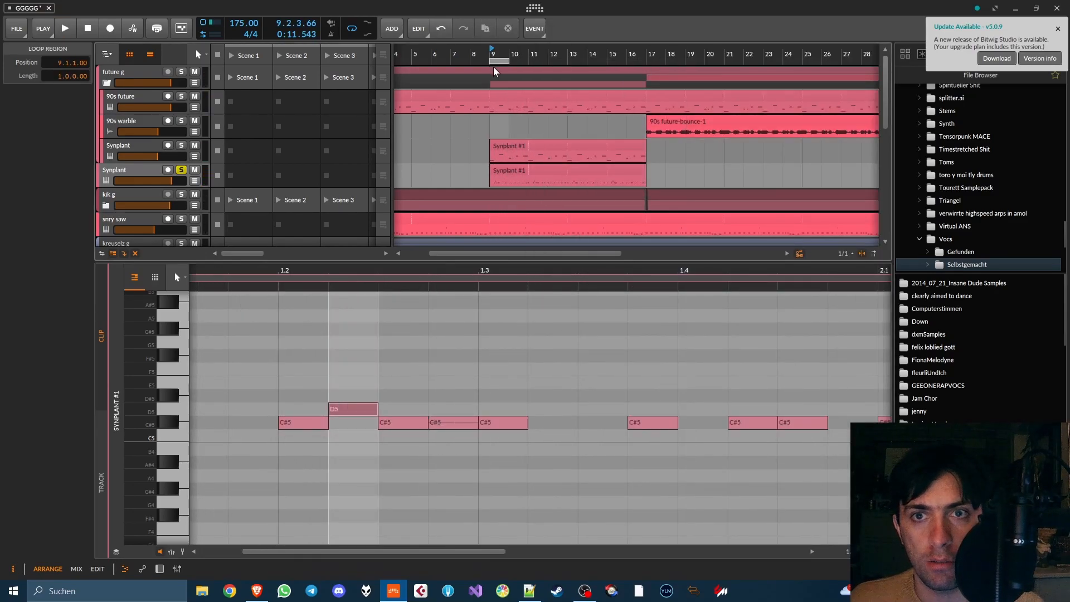
scroll(494, 70, "up", 3)
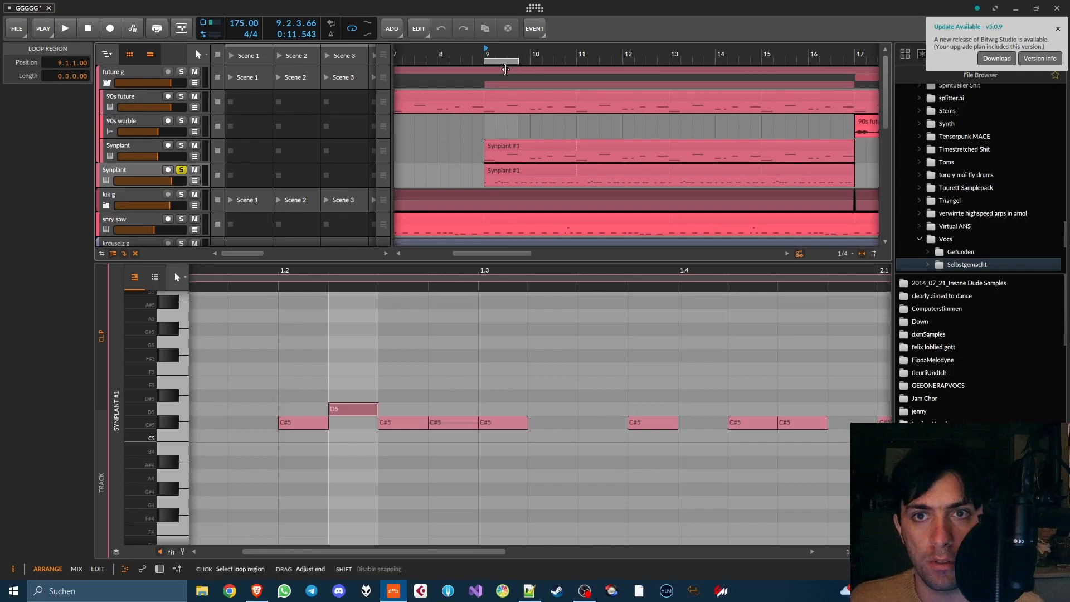
left_click_drag(508, 67, 507, 67)
key("space")
- Raise the note at 1.2.3 to E5 and the note at 1.2.4 to F#5 while the loop plays
left_click(399, 426)
key("Up")
key("Up")
key("Up")
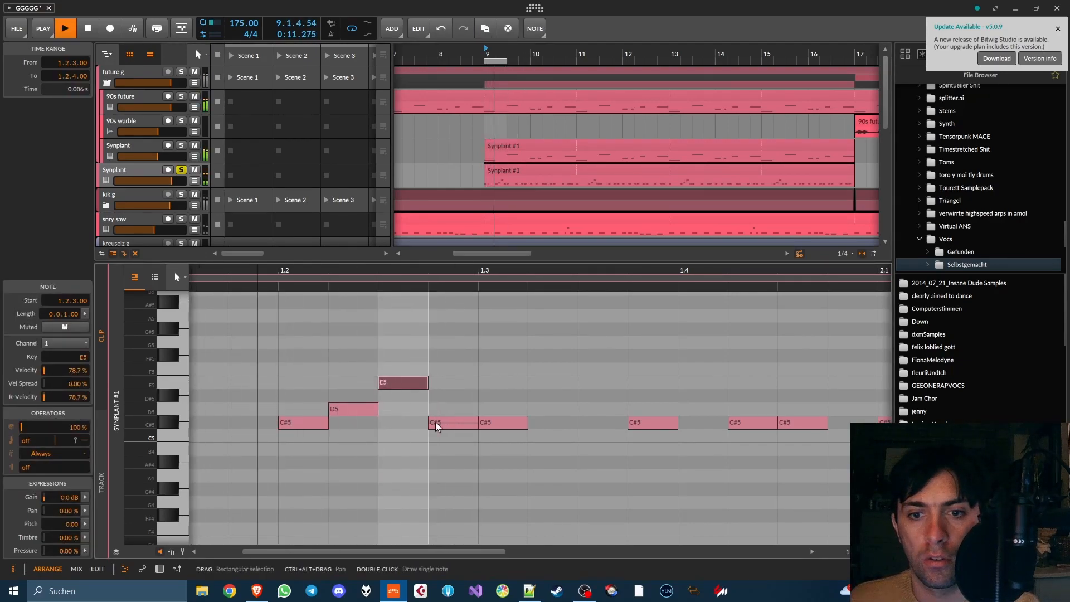
left_click(437, 423)
key("Up")
key("Up")
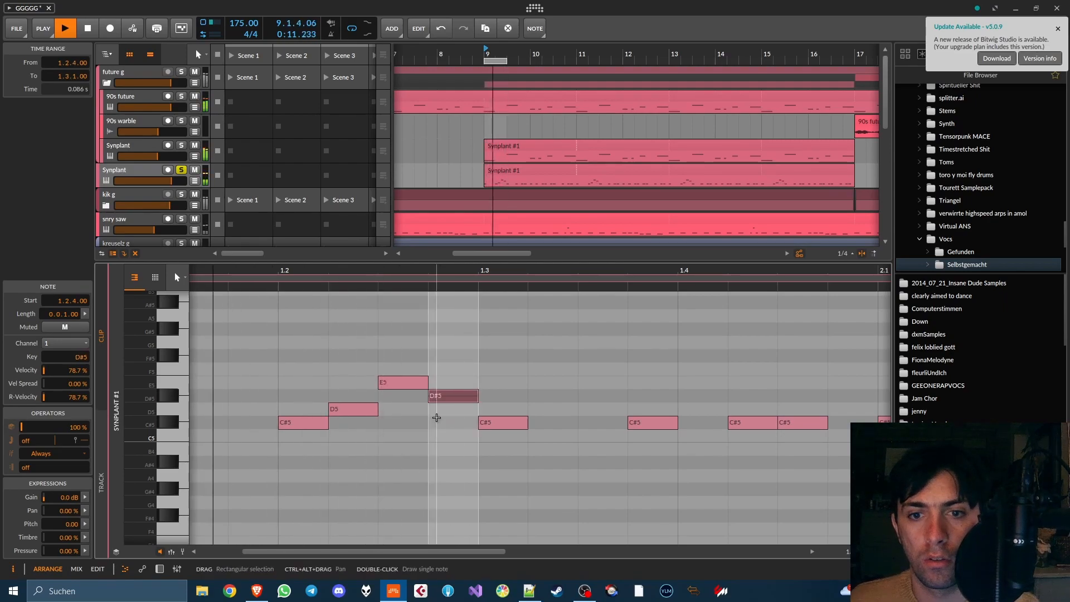
key("Up")
key("Up")
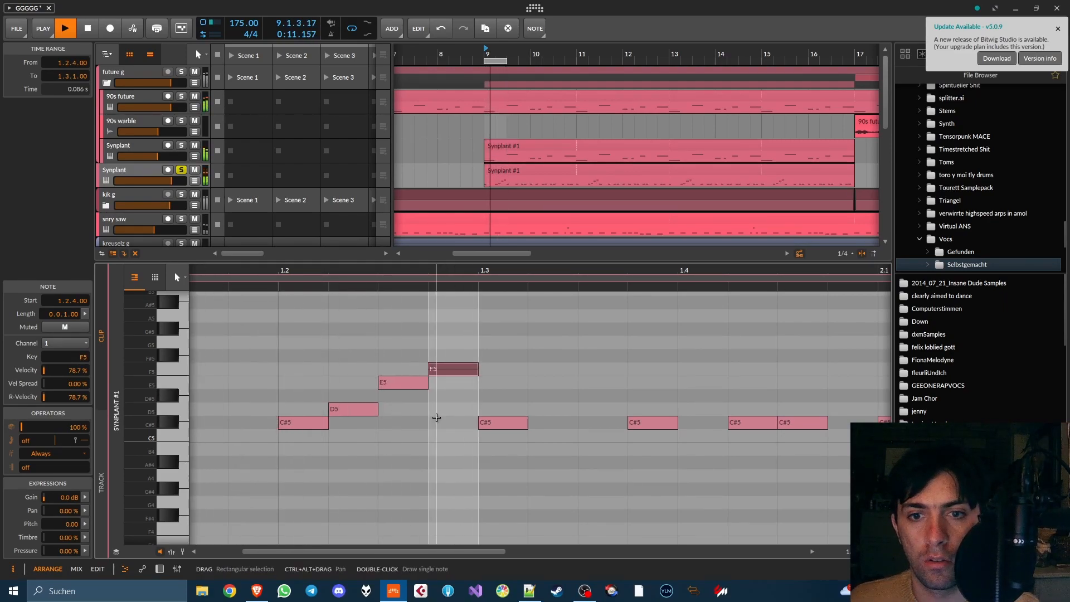
key("Up")
key("Up")
key("Down")
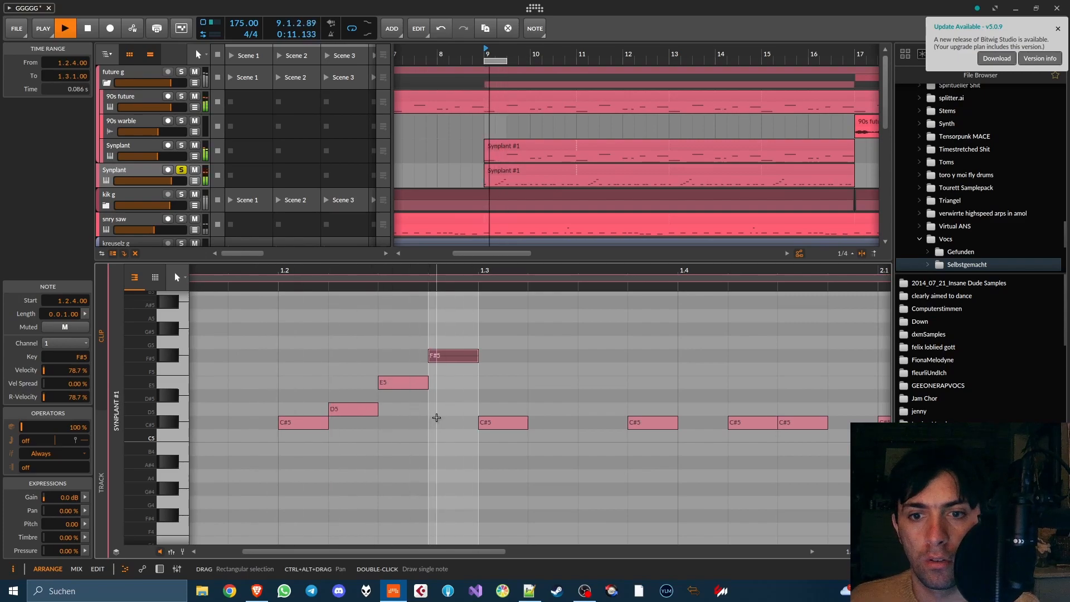
- Try an extra F#5 note at 1.3.3 and widen the loop to one bar from bar 9
left_click(601, 357)
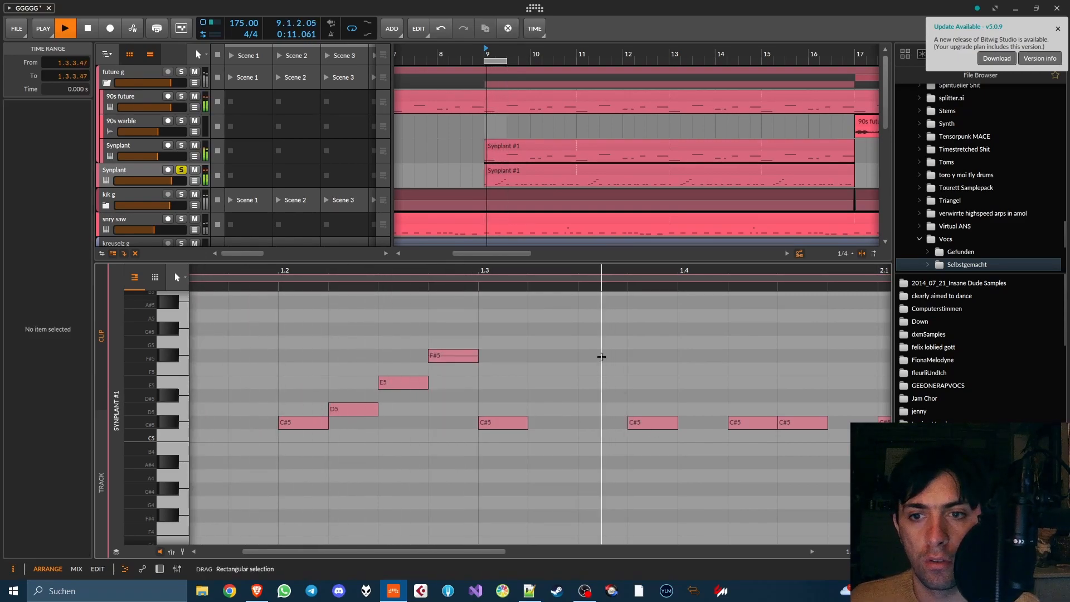
double_click(602, 357)
left_click_drag(510, 58, 530, 58)
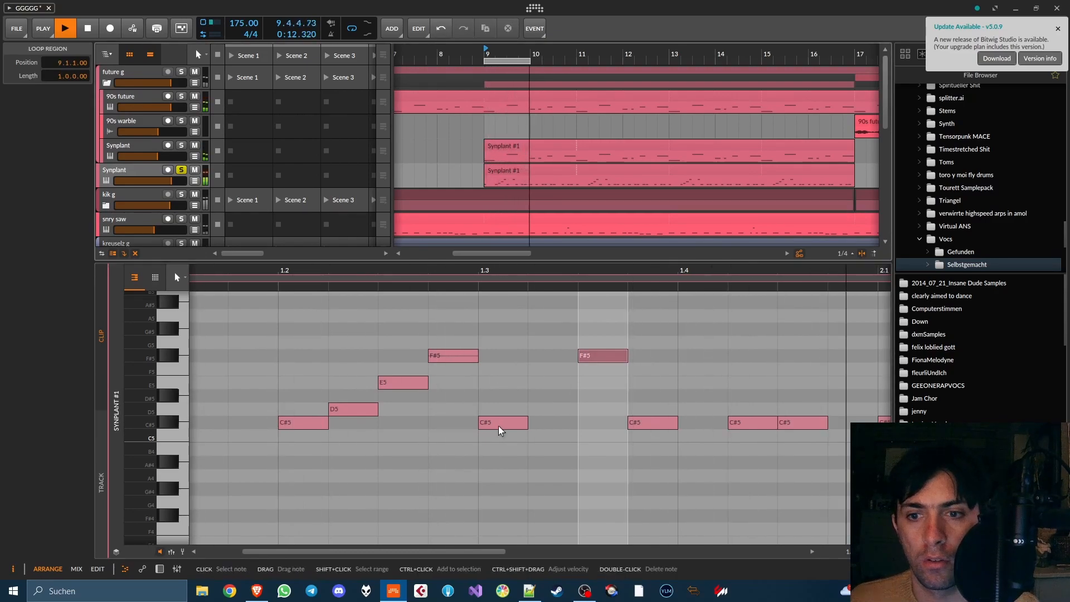
left_click(602, 356)
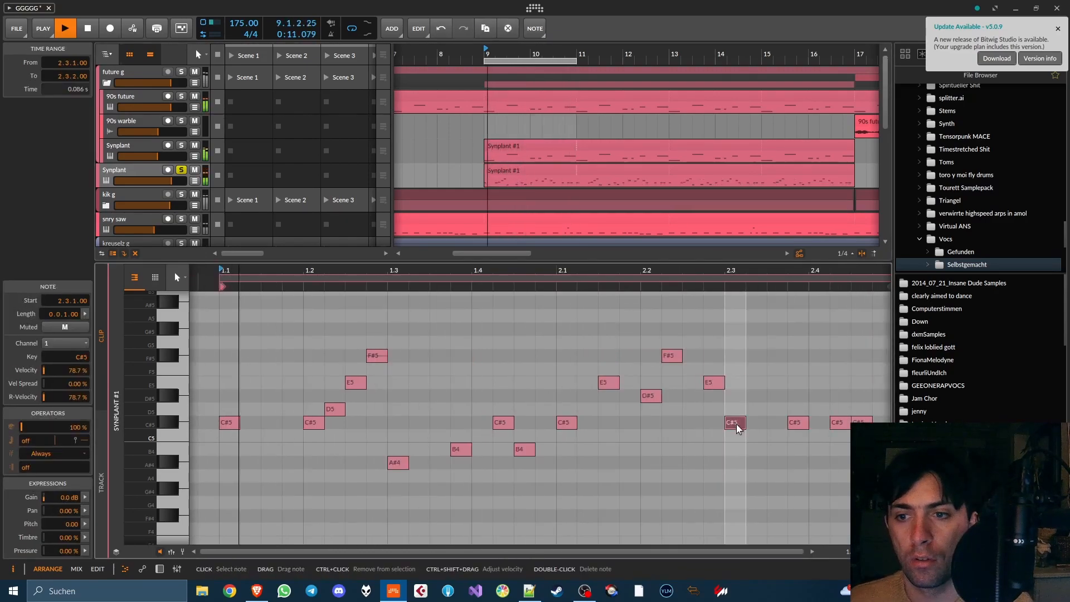
- Lower the note at 2.3.1 to B4 and adjust the pitch of the C#5 note at 2.3.4
key("Down")
key("Down")
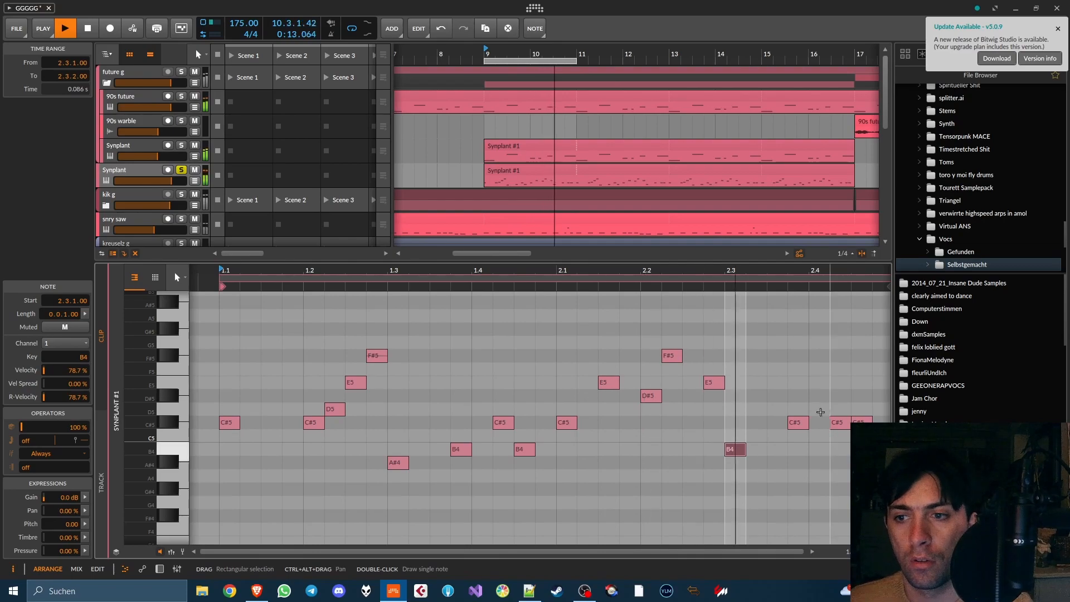
left_click(798, 422)
key("Down")
key("Down")
key("Down")
key("Up")
key("Up")
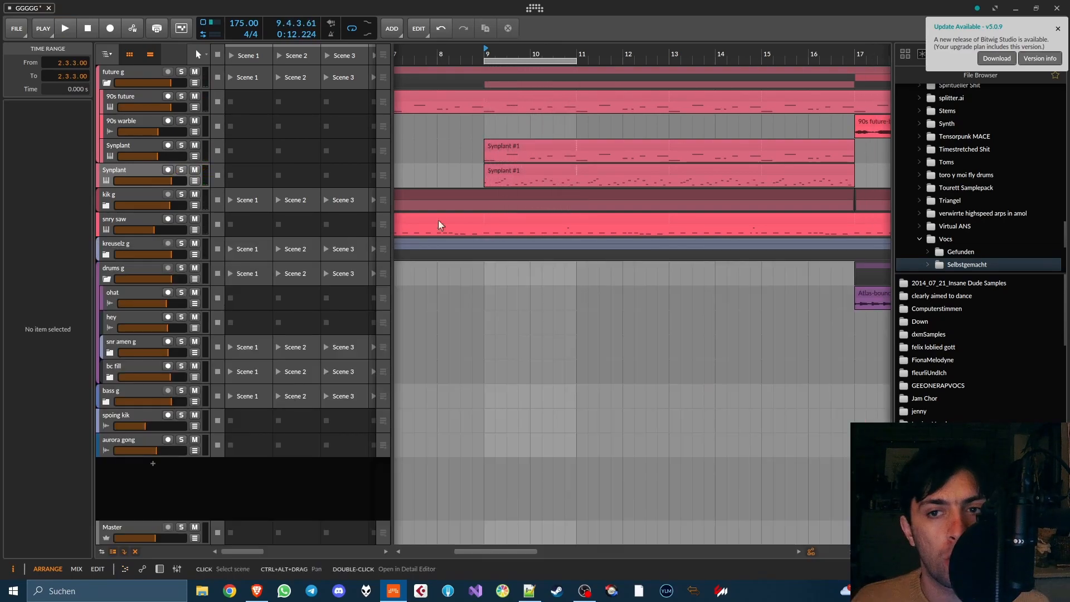
- Solo kik g together with the new Synplant track, play them, and extend the loop to bar 17
scroll(440, 220, "down", 5)
left_click(181, 195)
left_click(182, 170)
key("space")
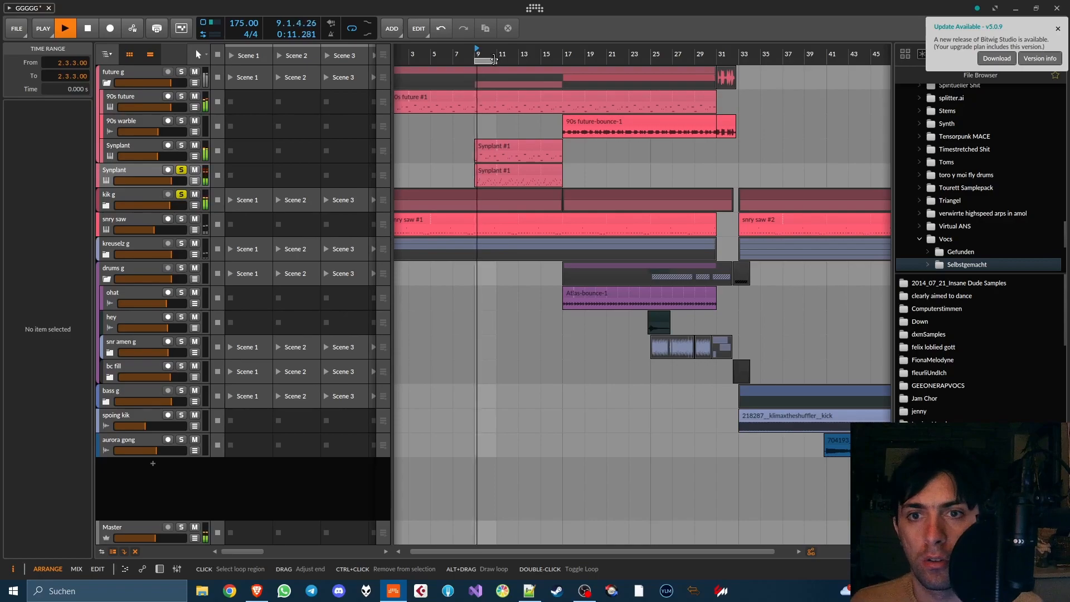
left_click_drag(494, 60, 563, 60)
- Reduce the new Synplant's atonality to 33.91 and set its effect to -75.37 during playback
double_click(127, 168)
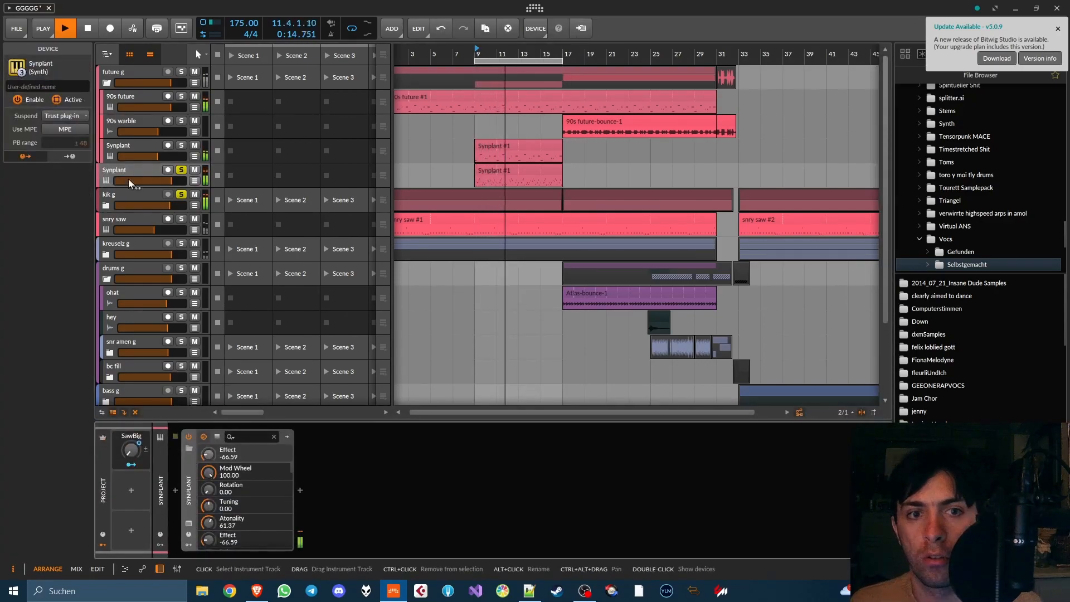
left_click(189, 524)
left_click_drag(583, 213, 569, 241)
left_click_drag(831, 239, 846, 283)
left_click_drag(837, 211, 823, 164)
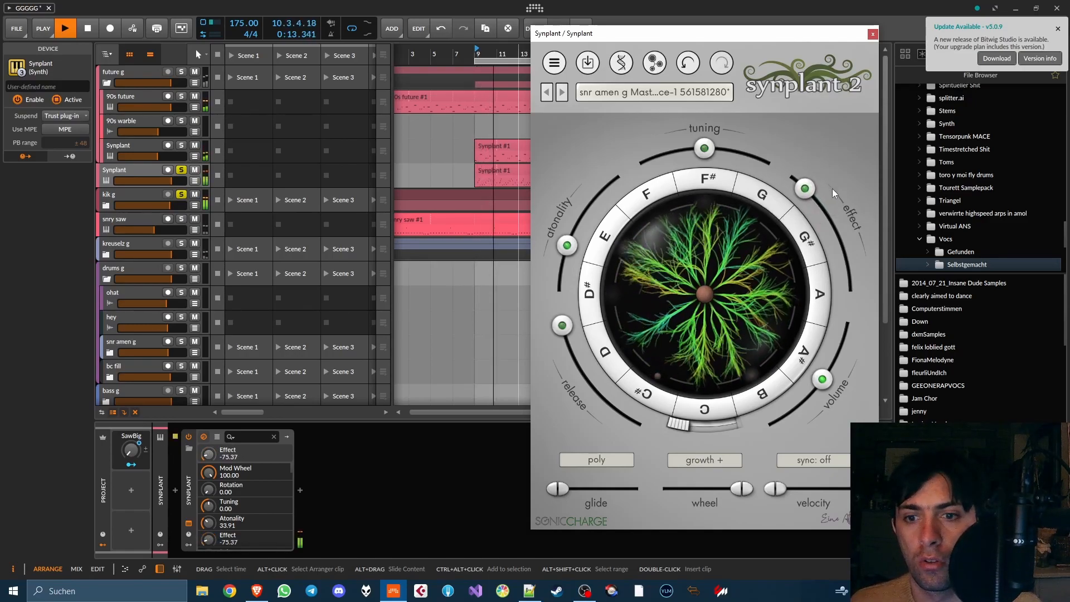
left_click(873, 34)
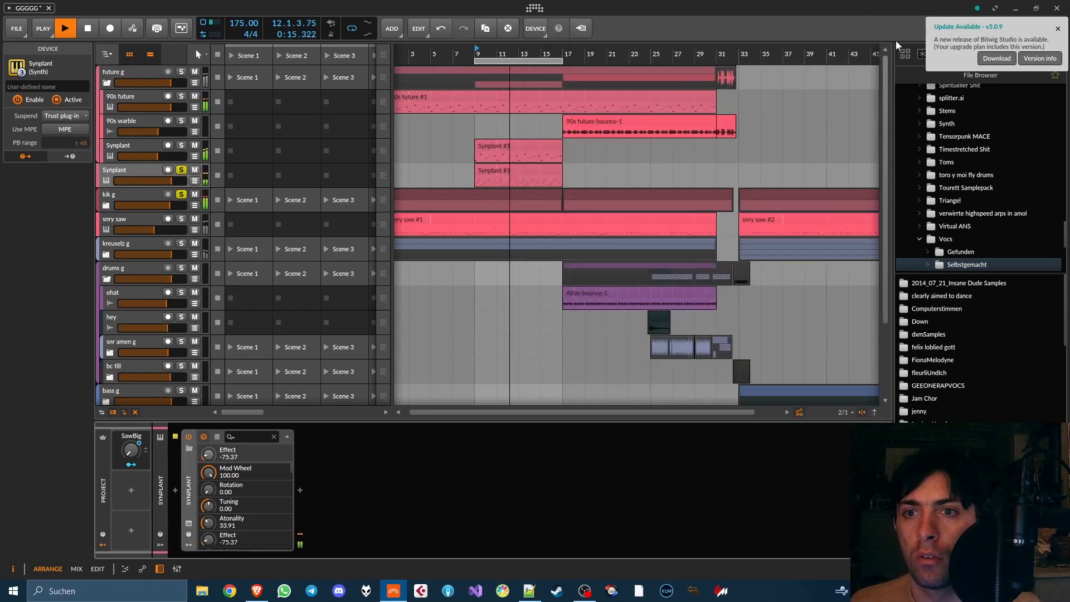
- Clear the track solos, mute the Synplant inside future g, and slightly lower the new Synplant track's volume
key("space")
left_click(182, 171)
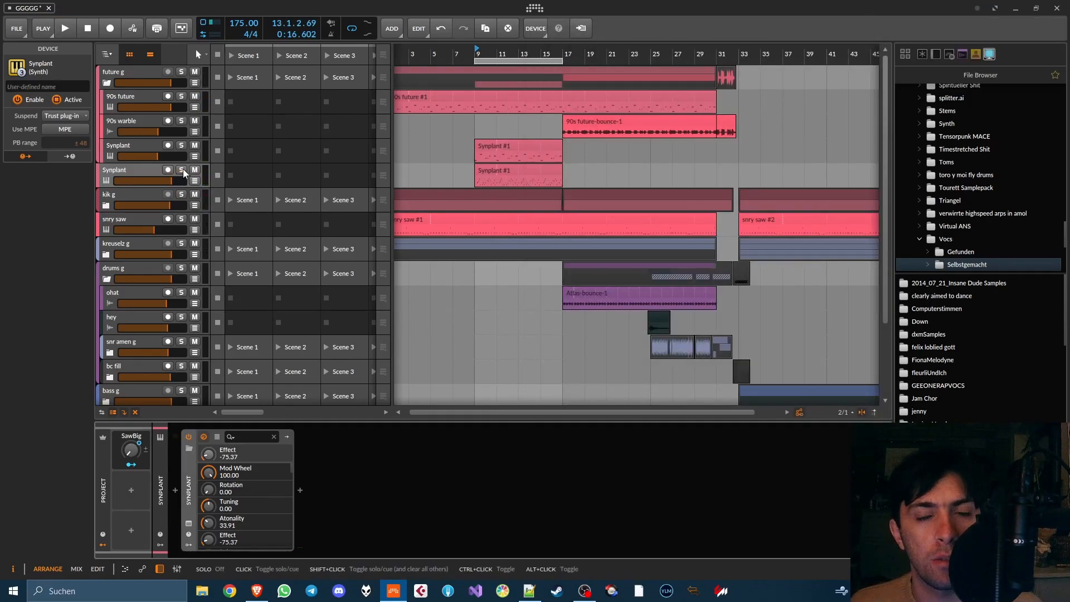
key("space")
left_click_drag(170, 180, 162, 181)
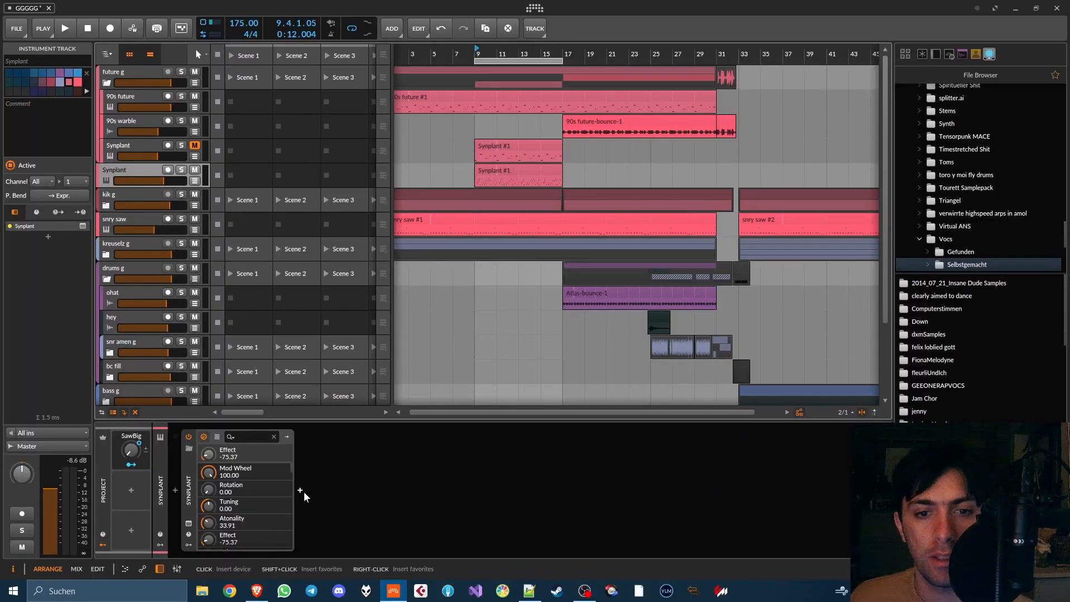
- Insert a Note Receiver after the new Synplant device and set its source to kick midi from kik g
left_click(300, 490)
type("note rece")
double_click(500, 127)
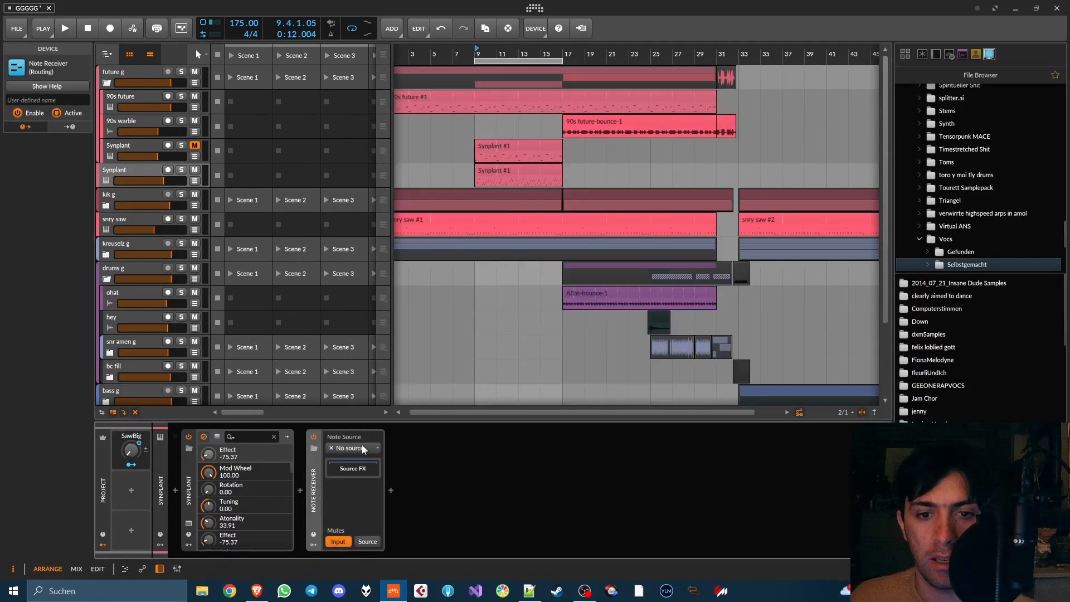
left_click(355, 449)
mouse_move(396, 350)
mouse_move(457, 349)
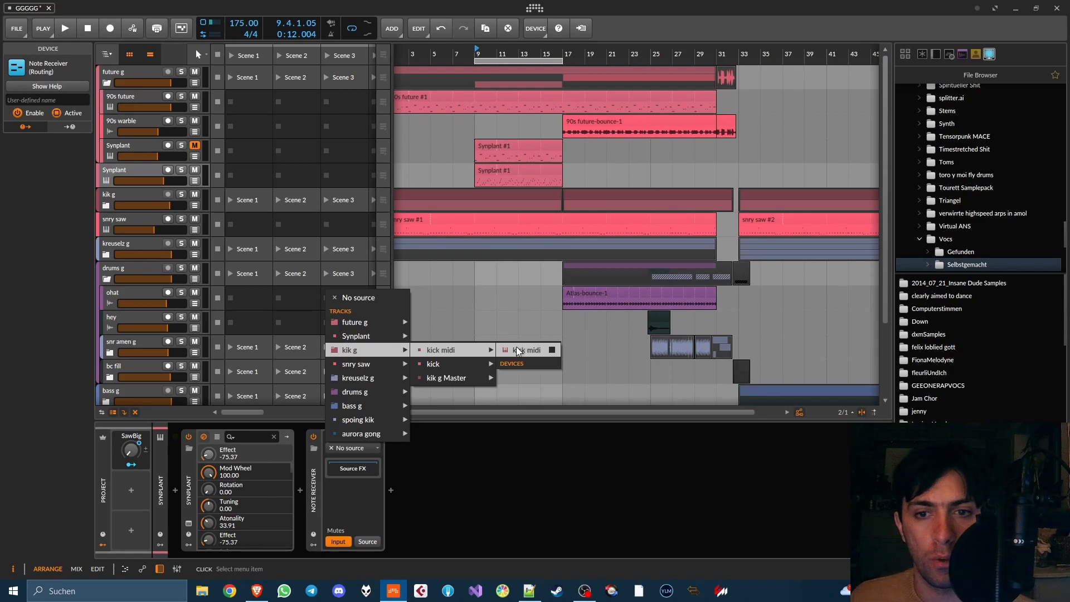
left_click(520, 350)
- Insert the ADSR audio effect after the Note Receiver on the new Synplant track
left_click(391, 491)
type("adsr")
key("Return")
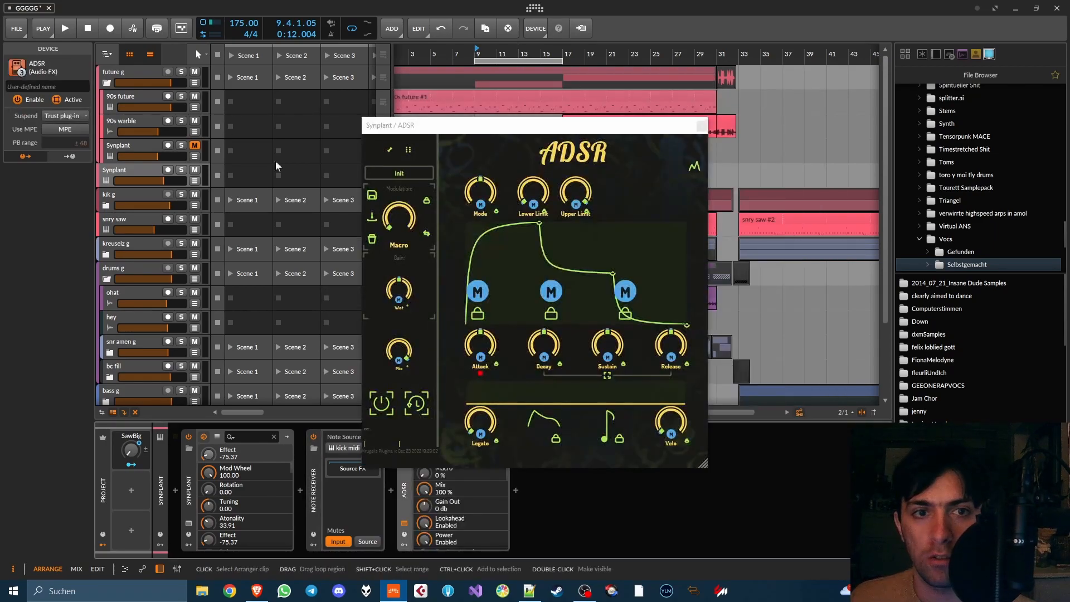
- Solo the new Synplant and kik g tracks, and shorten the ADSR's attack, drop its sustain to minimum and reshape its decay
left_click(181, 169)
left_click(181, 194)
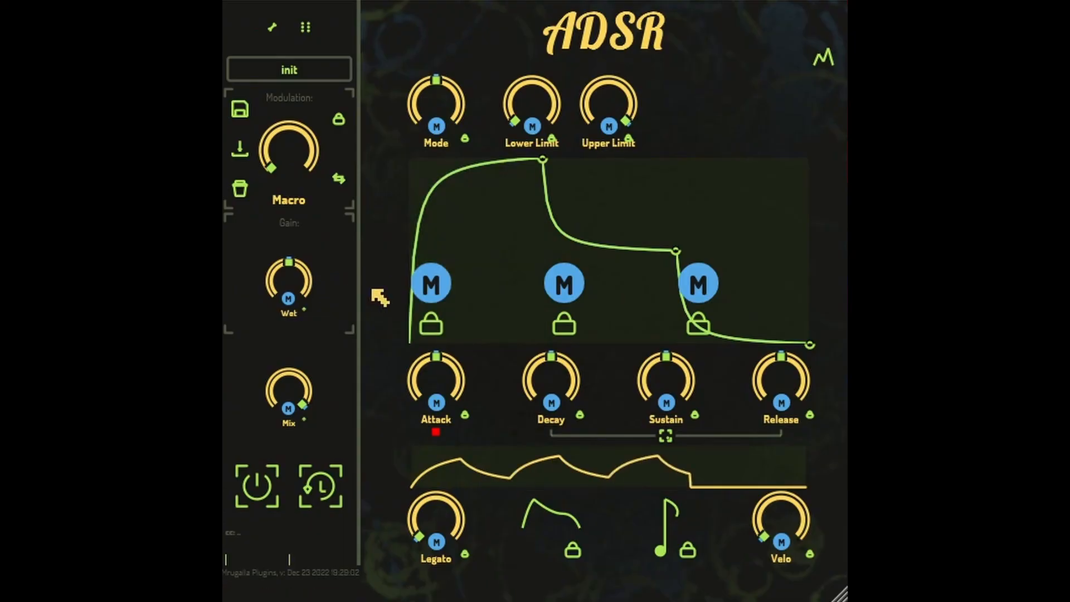
left_click_drag(486, 344, 445, 397)
left_click_drag(666, 385, 666, 446)
left_click_drag(513, 268, 513, 201)
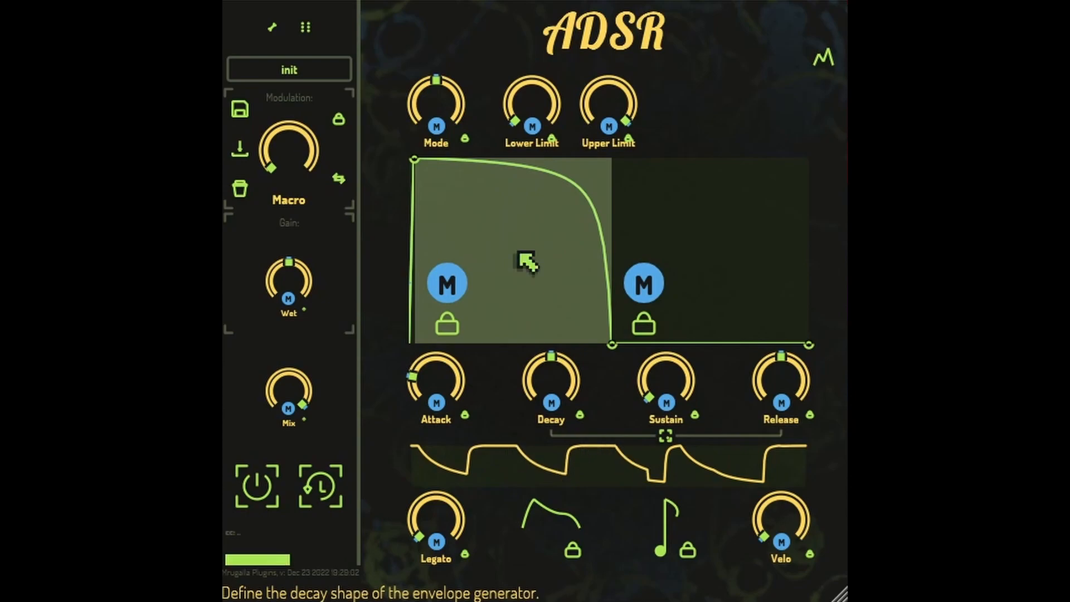
- Invert the ADSR envelope and shorten its release time
left_click(549, 524)
left_click_drag(779, 382, 779, 421)
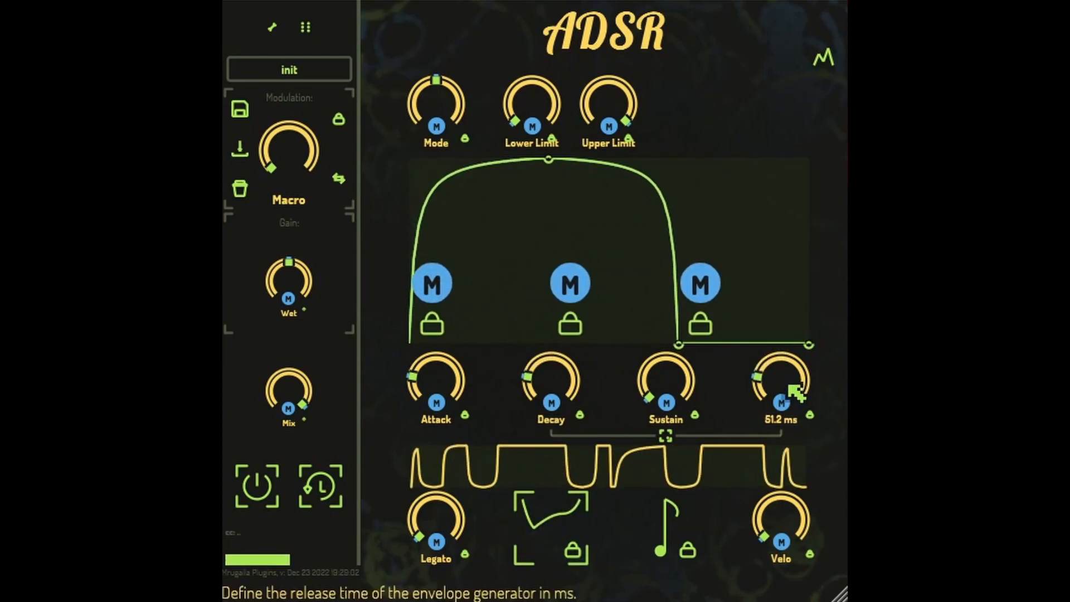
left_click_drag(781, 384, 789, 365)
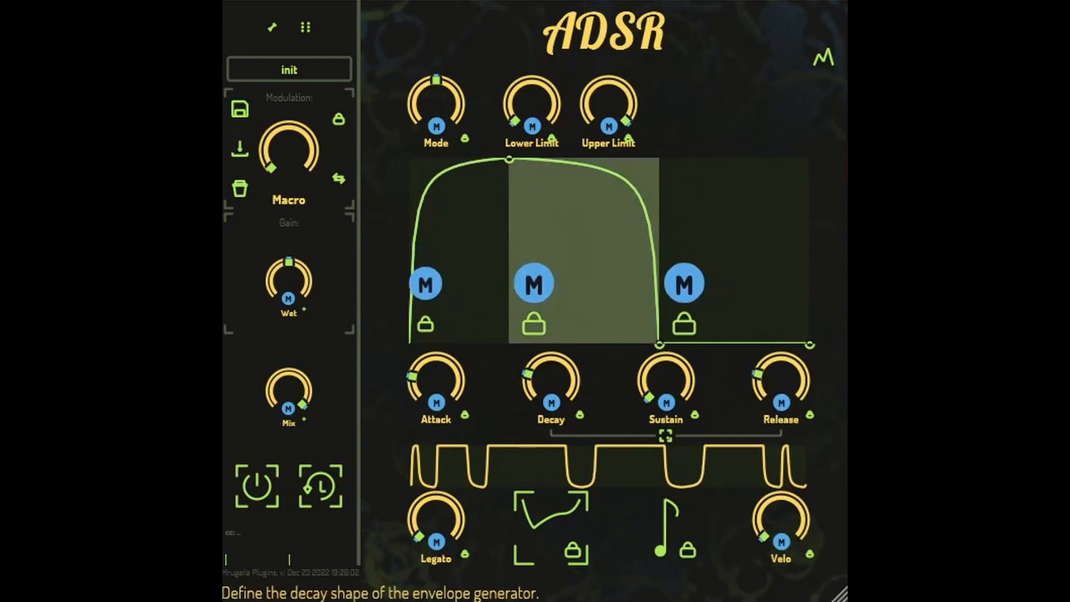
- Bend the ADSR's attack and decay curves for a quicker ducking shape and fine-tune the release
left_click_drag(606, 272, 590, 253)
left_click_drag(471, 251, 471, 276)
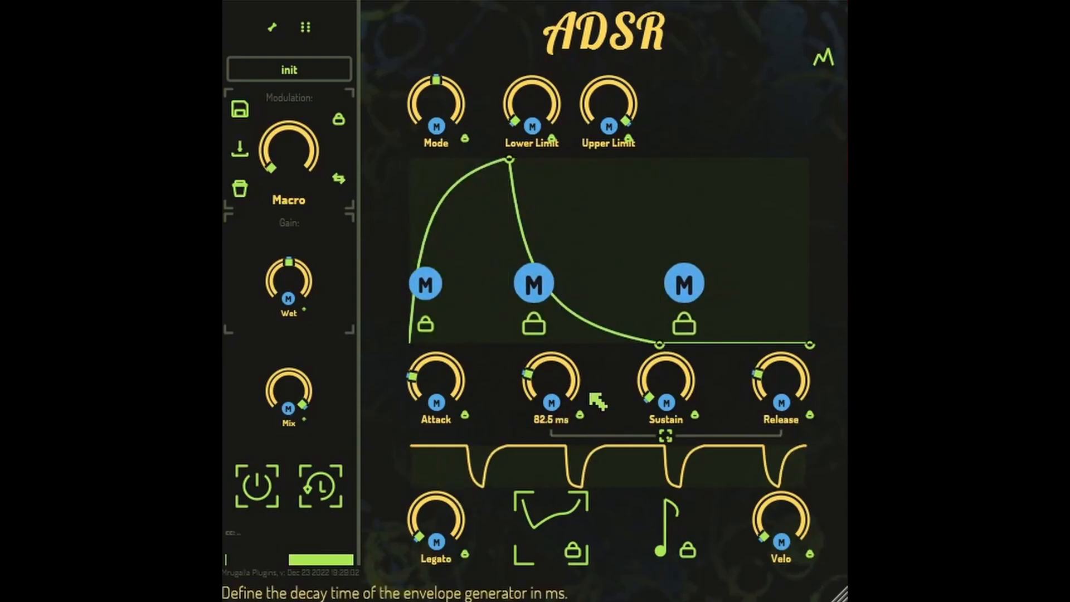
mouse_move(765, 374)
left_mouse_down()
mouse_move(764, 338)
mouse_move(764, 368)
mouse_move(764, 355)
left_mouse_up()
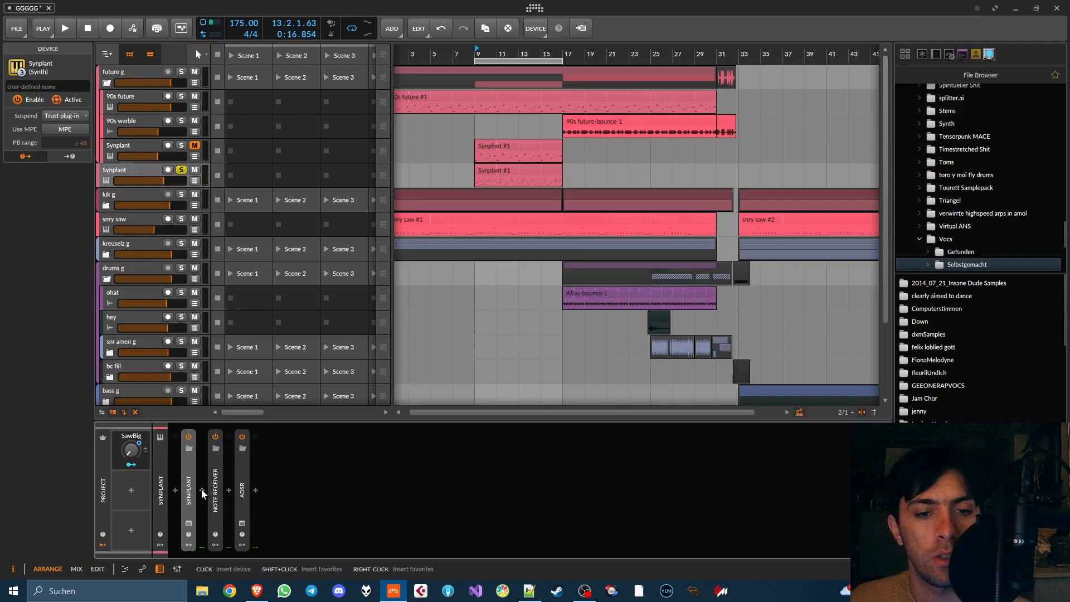
- Insert soothe2 after the Synplant device and raise band 3 to 8.3 dB at 6k8 Hz while monitoring the delta
left_click(382, 122)
double_click(383, 122)
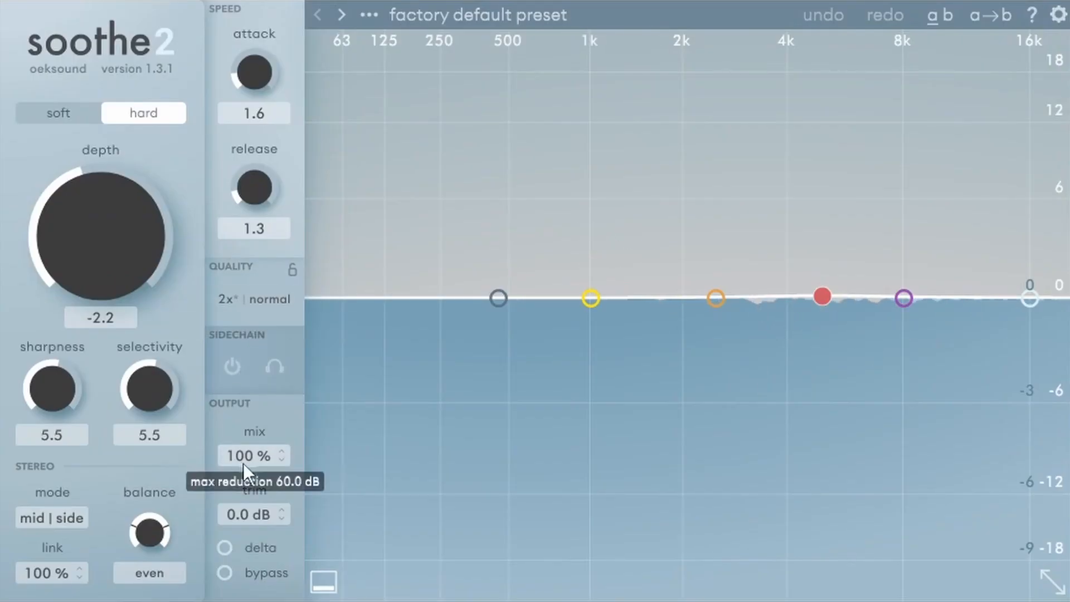
left_click(225, 548)
left_click_drag(817, 301, 876, 168)
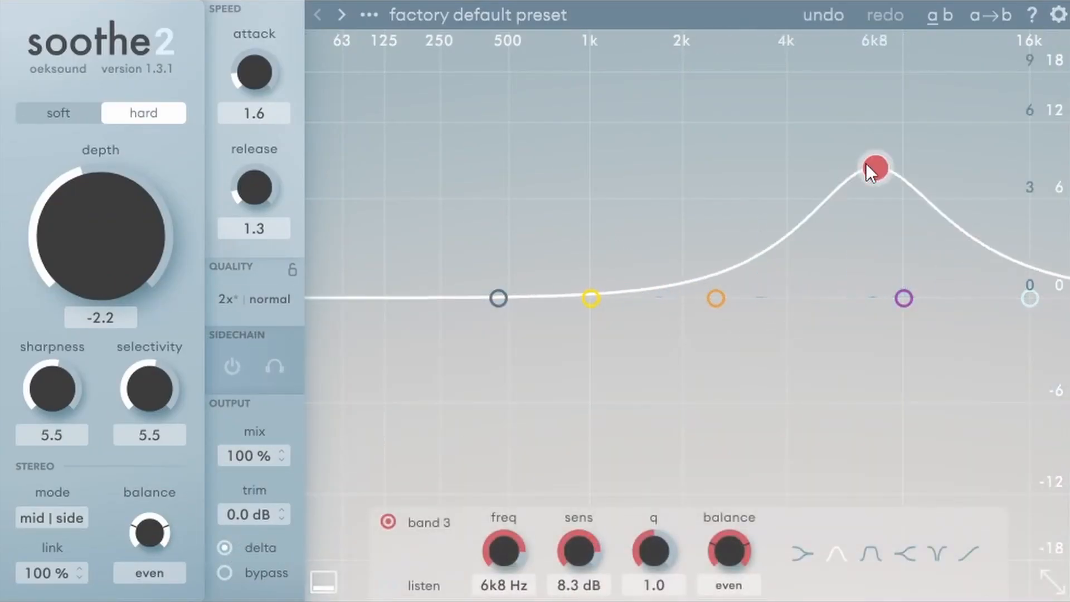
- Turn off soothe2's delta monitoring, set sharpness and selectivity to 7.1, and slightly raise band 3
left_click(222, 549)
left_click_drag(159, 377, 160, 341)
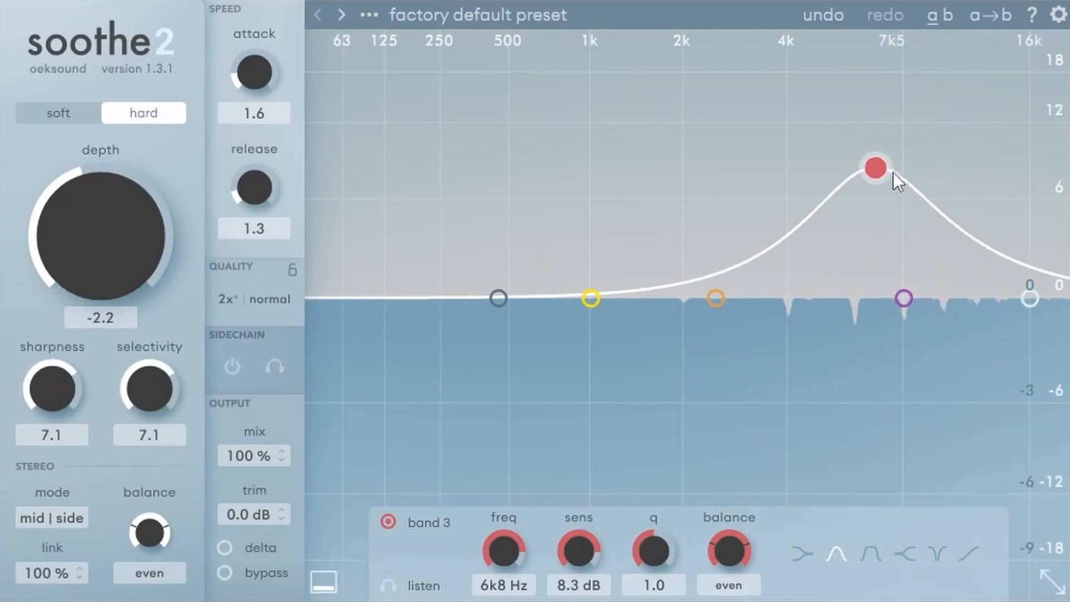
left_click_drag(893, 174, 897, 152)
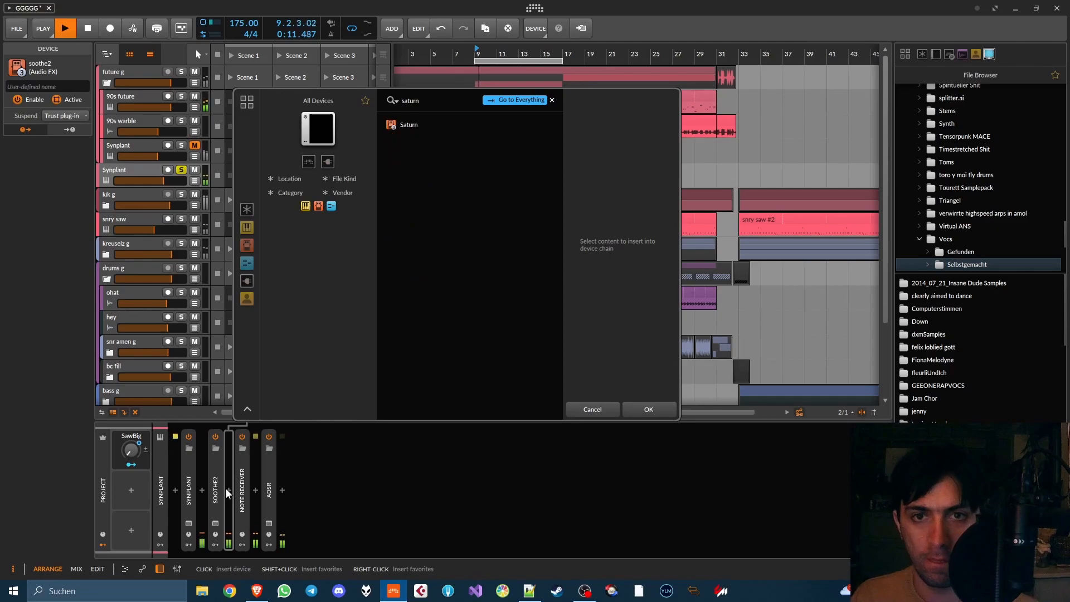
- Insert Saturn after soothe2 and step its distortion style from Warm Tape to other styles such as Warm Tube
left_click(419, 126)
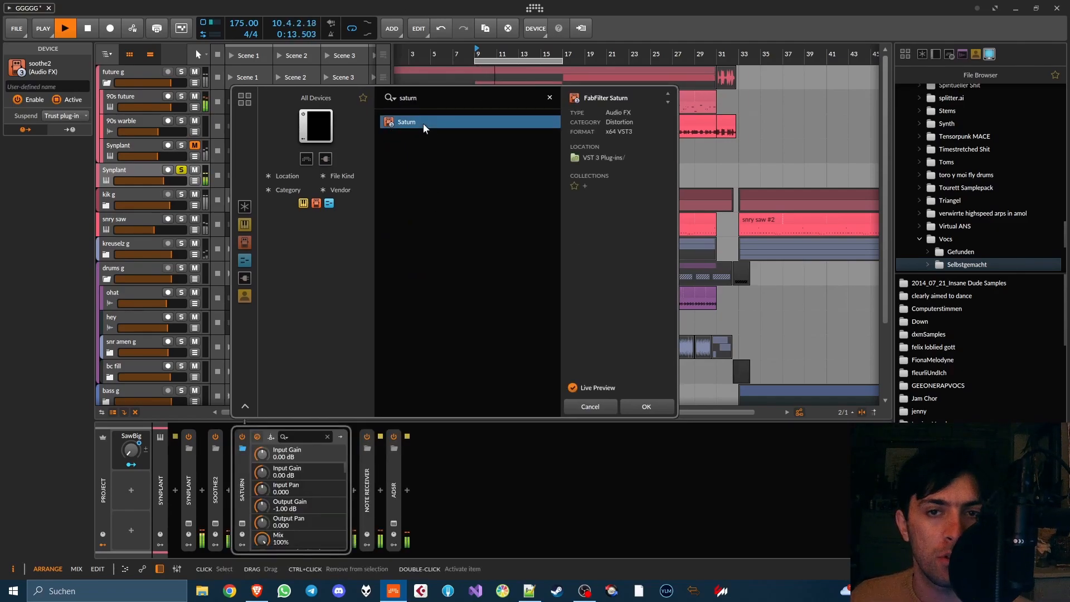
double_click(424, 122)
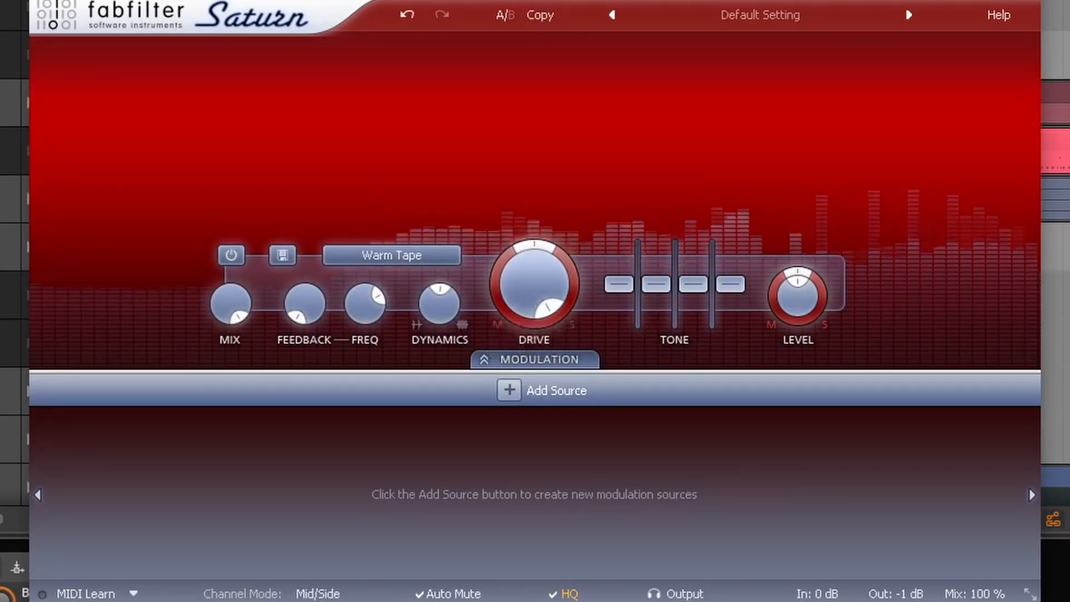
scroll(400, 254, "down", 3)
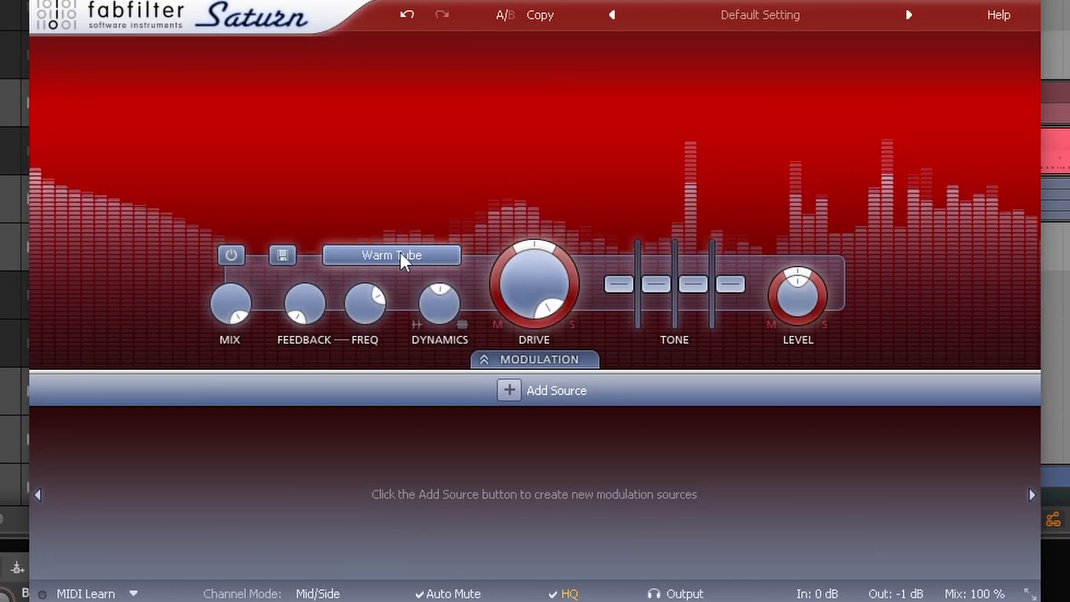
scroll(401, 255, "up", 1)
scroll(400, 256, "down", 1)
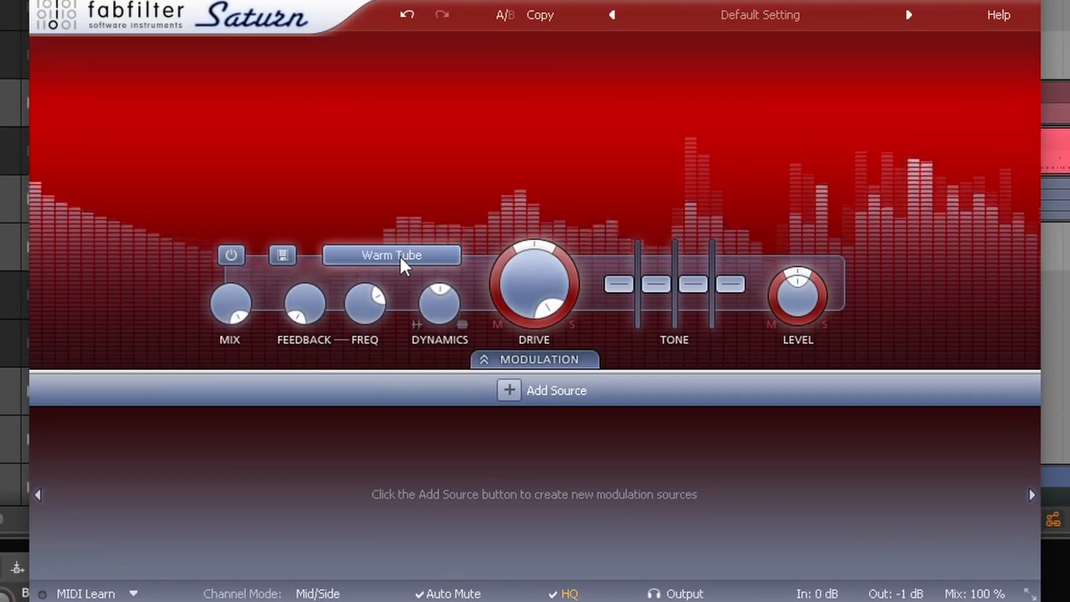
scroll(400, 256, "down", 1)
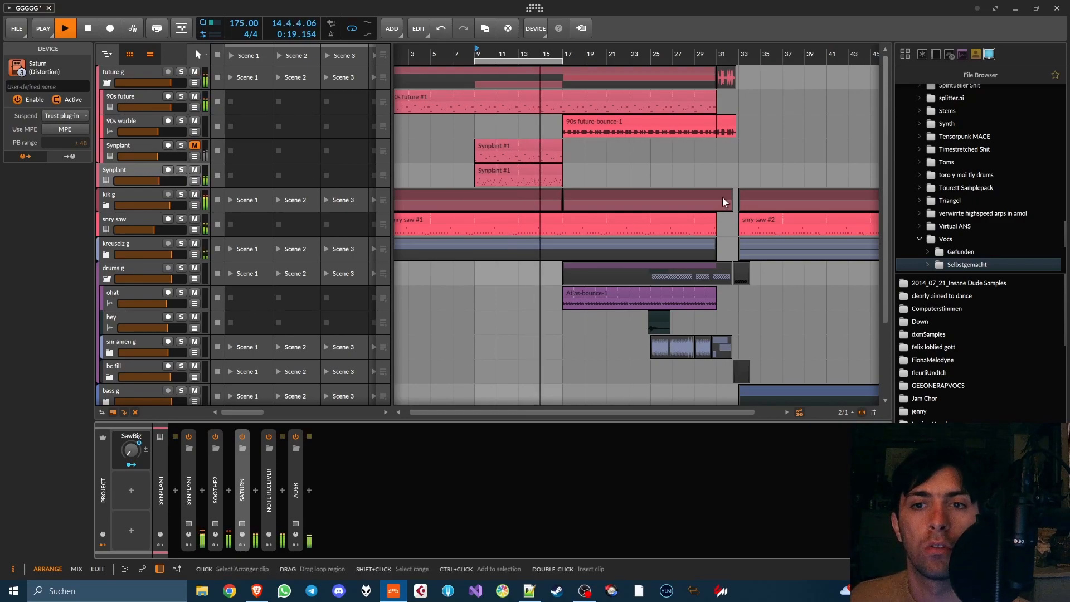
- Set the new Synplant track's volume to -6.0 dB, stop playback, and mute the track
left_click_drag(159, 181, 160, 181)
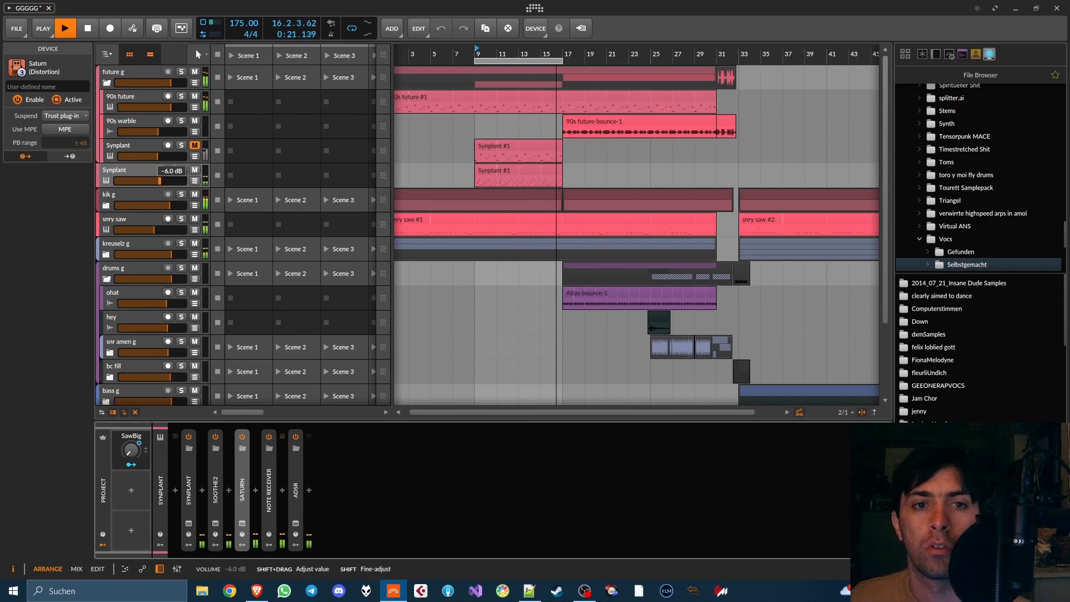
key("space")
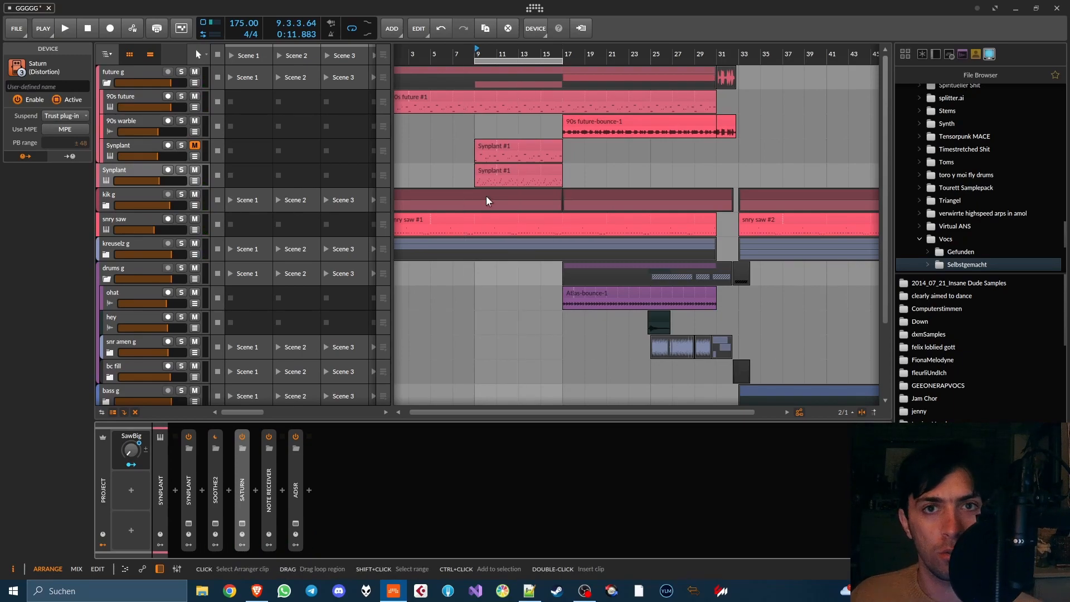
key("ctrl+alt+p")
key("ctrl+alt+p")
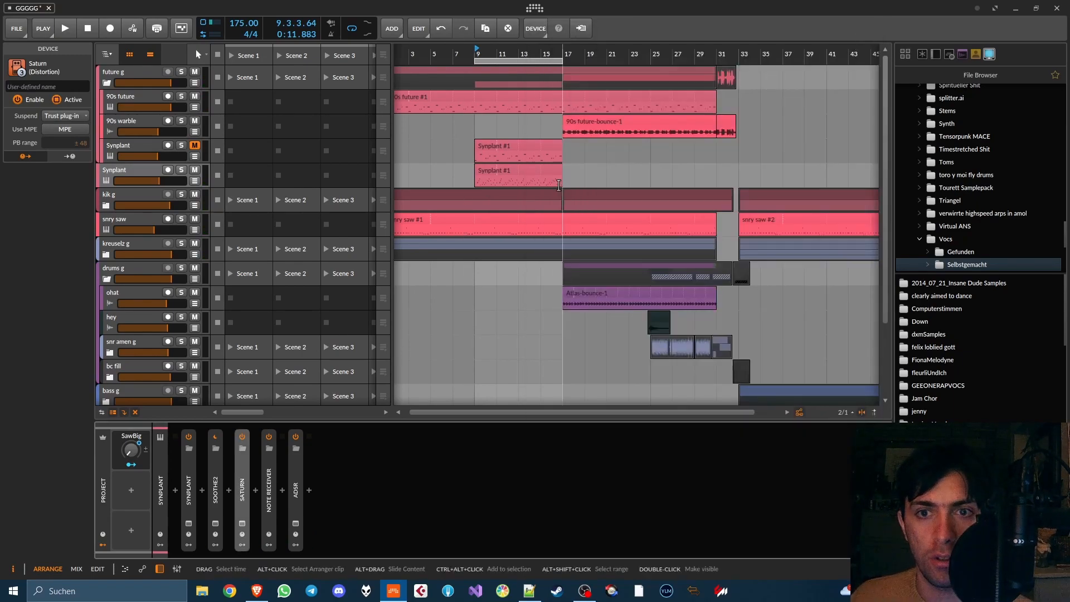
right_click(516, 171)
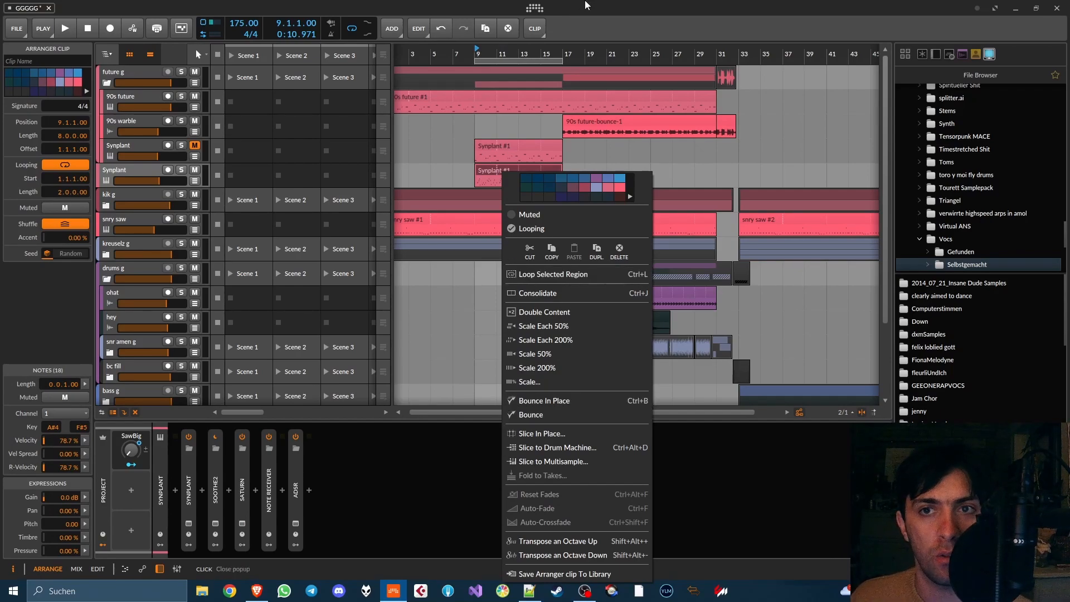
left_click(586, 2)
left_click(195, 170)
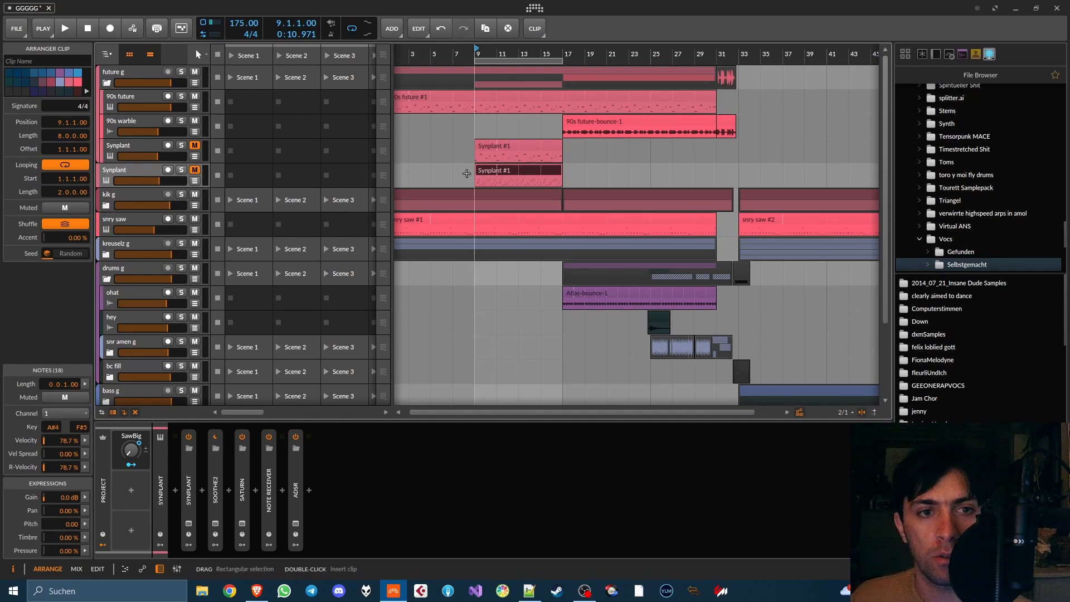
- Add an audio track at the end of the track list, arm and solo it, and record a take from bar 9
scroll(467, 174, "down", 3)
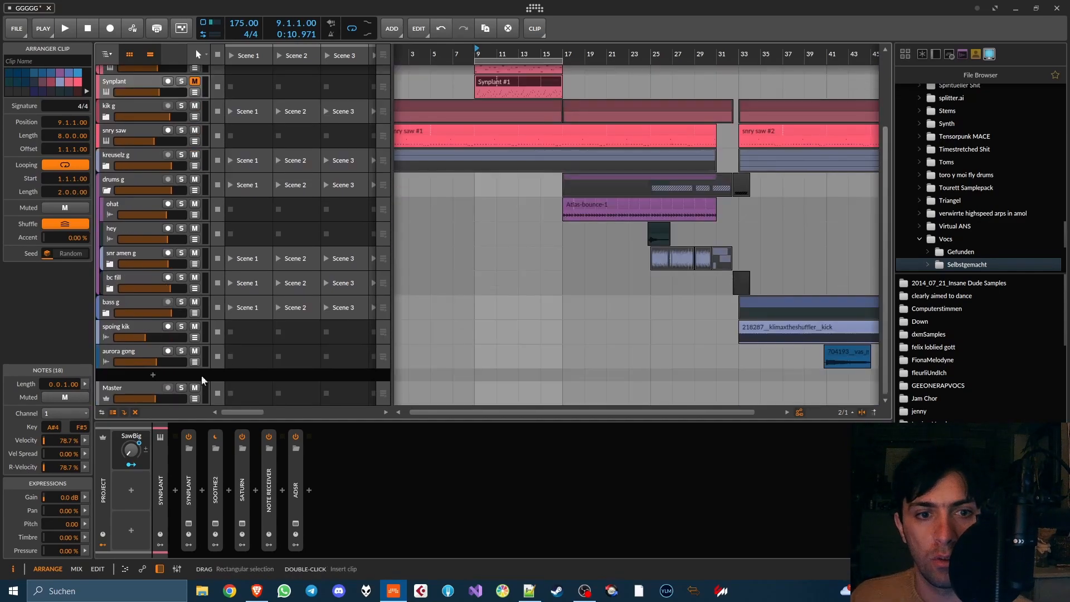
left_click(154, 377)
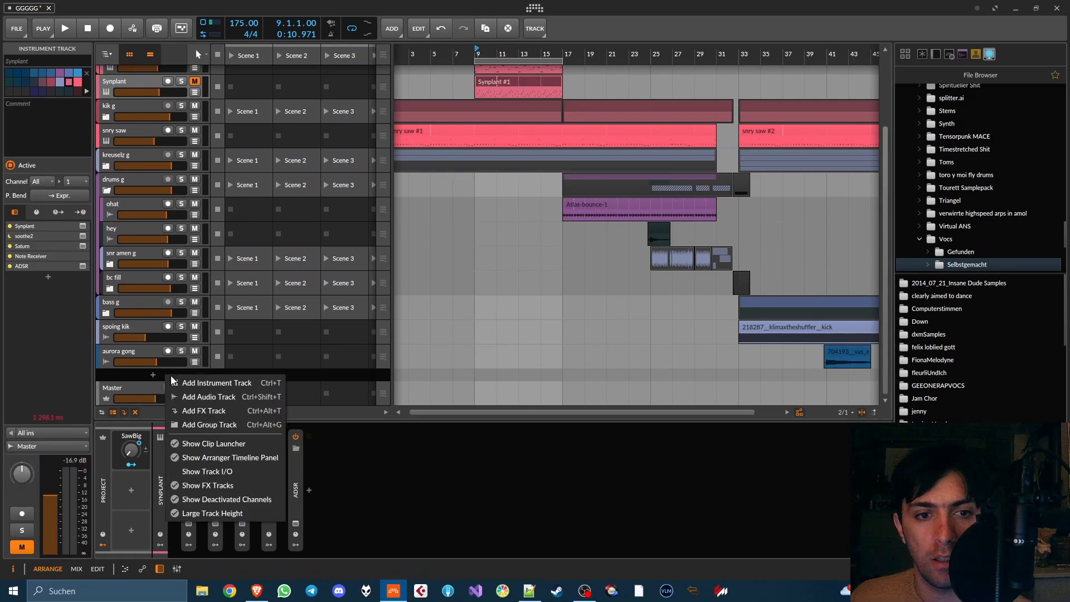
left_click(195, 397)
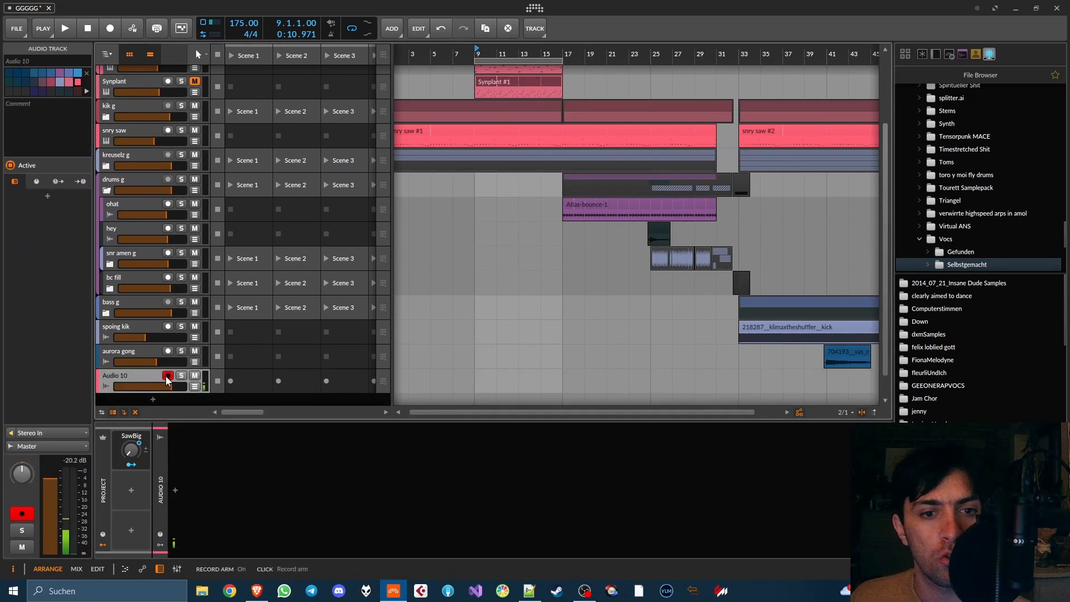
left_click(181, 376)
left_click(110, 29)
left_click(67, 31)
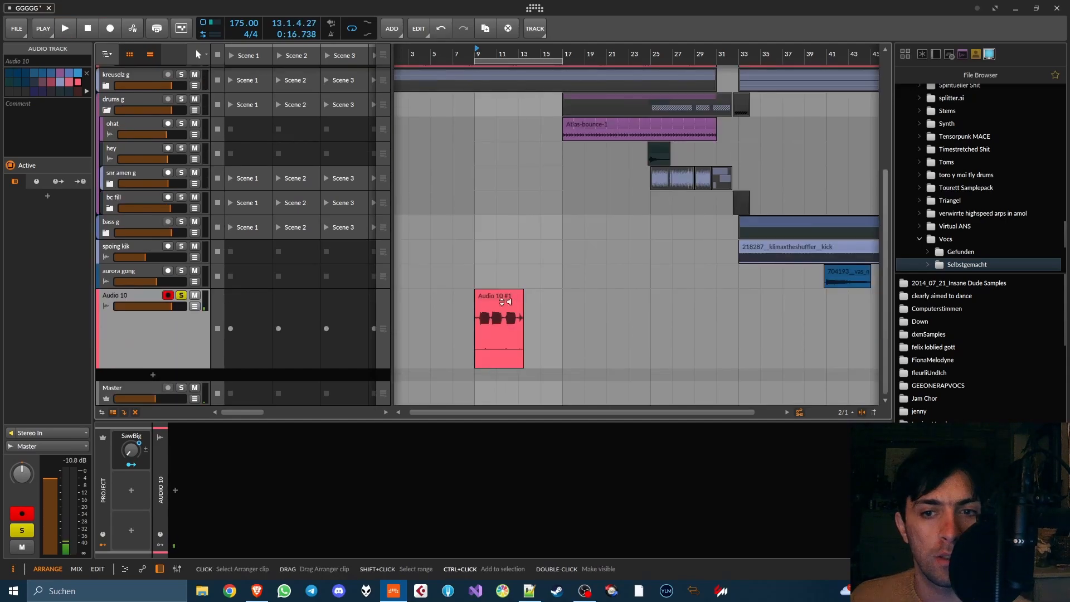
- Insert OTT after the two Tool devices on Audio 10 and start playback
scroll(493, 305, "up", 8)
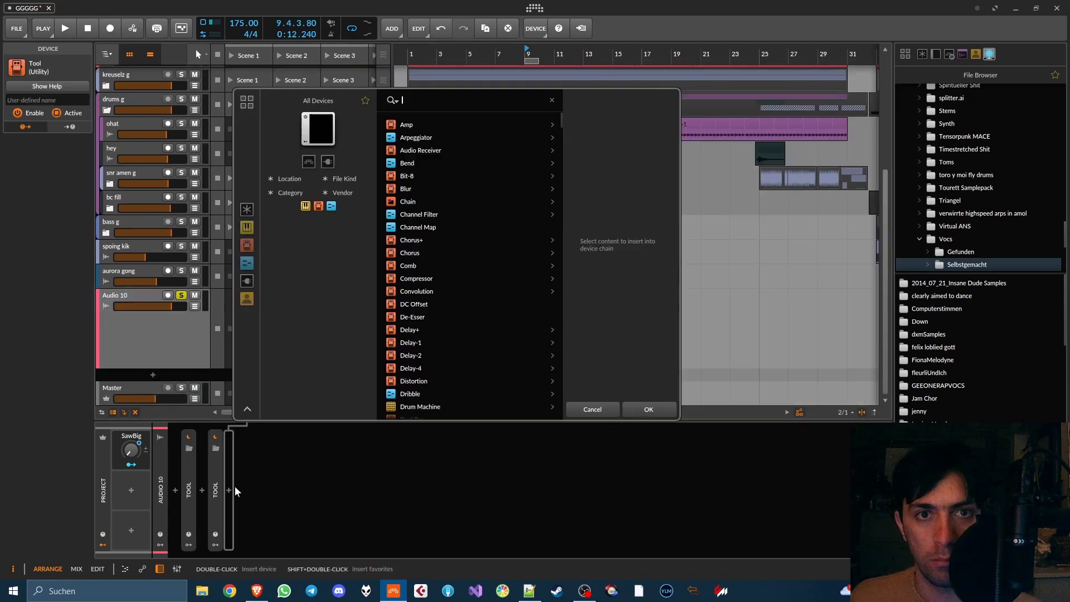
type("ott")
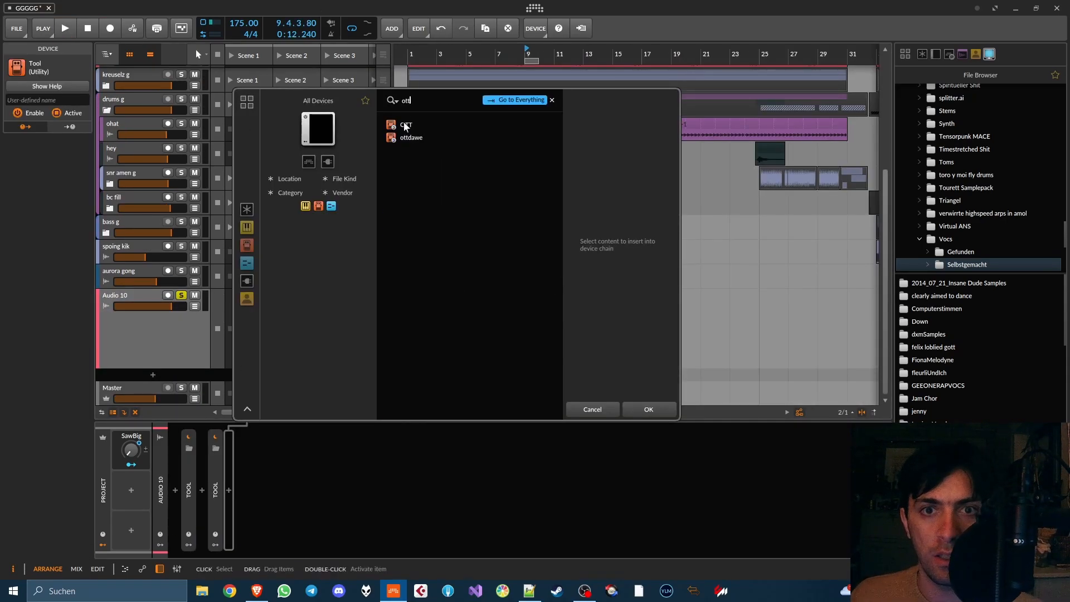
key("Return")
key("space")
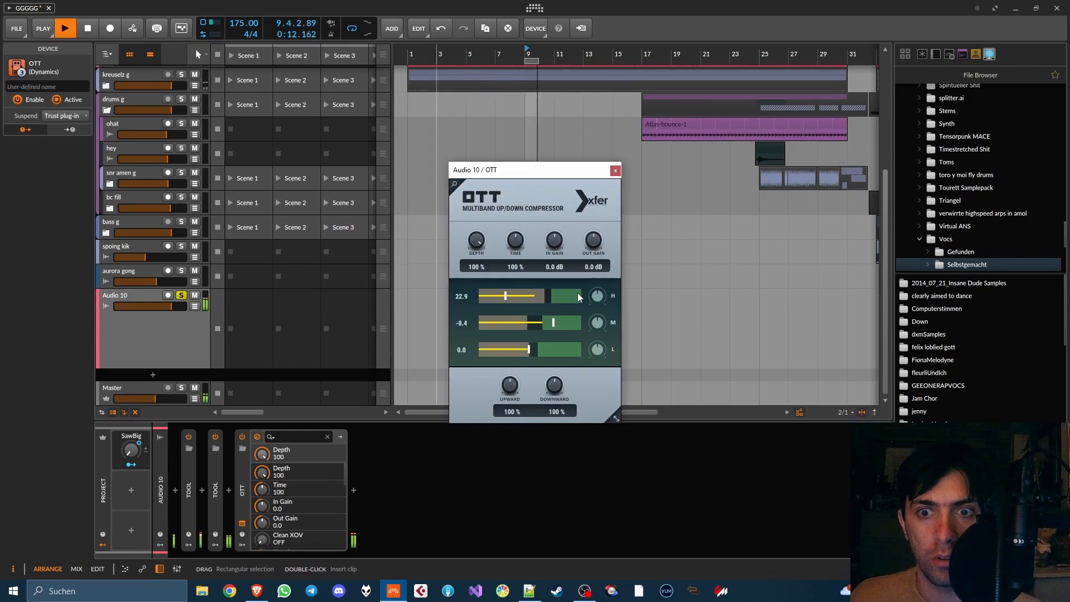
- Raise OTT's time and lower its downward compression, then stop playback and shrink the Audio 10 track's height
left_click_drag(515, 240, 515, 223)
left_click_drag(555, 385, 553, 409)
left_click(615, 170)
key("space")
left_click_drag(175, 368, 175, 353)
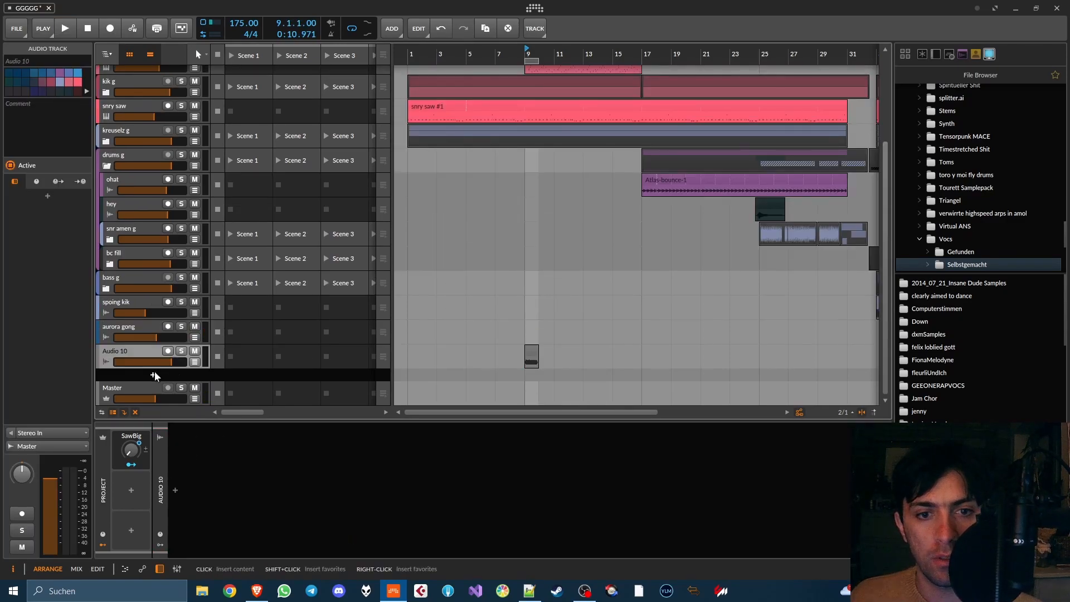
- Add an instrument track with Synplant below Audio 10 and copy a Synplant pattern clip onto it at bar 9
left_click(155, 376)
type("sy")
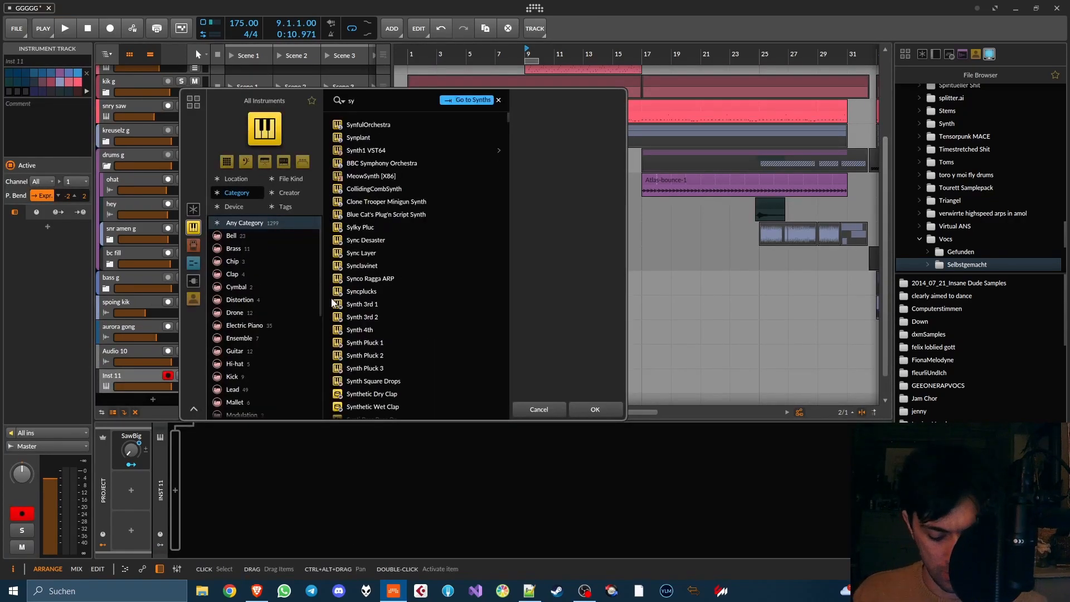
type("npla")
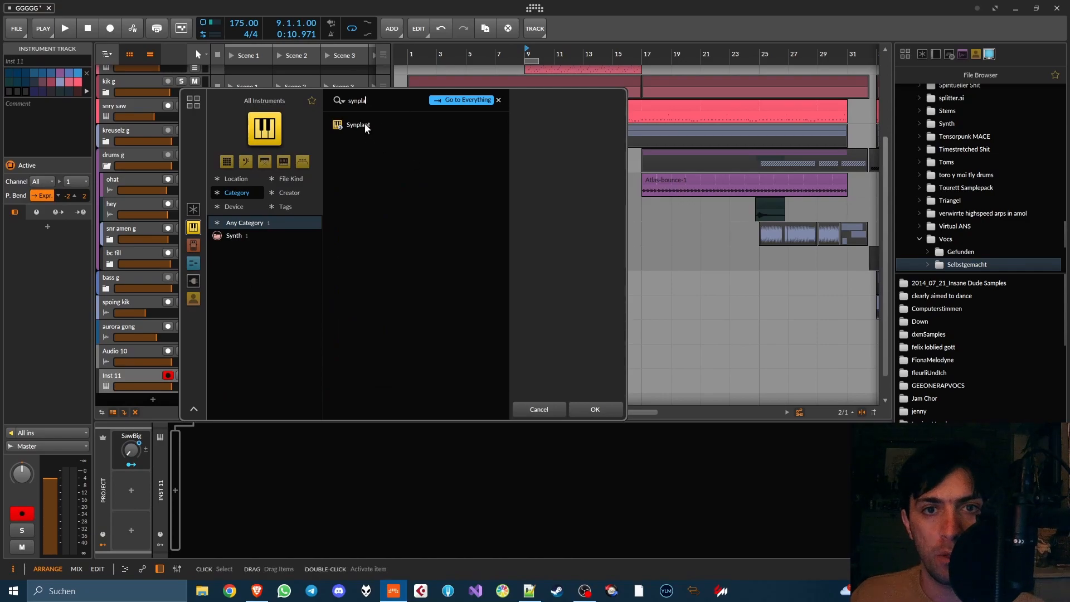
double_click(359, 125)
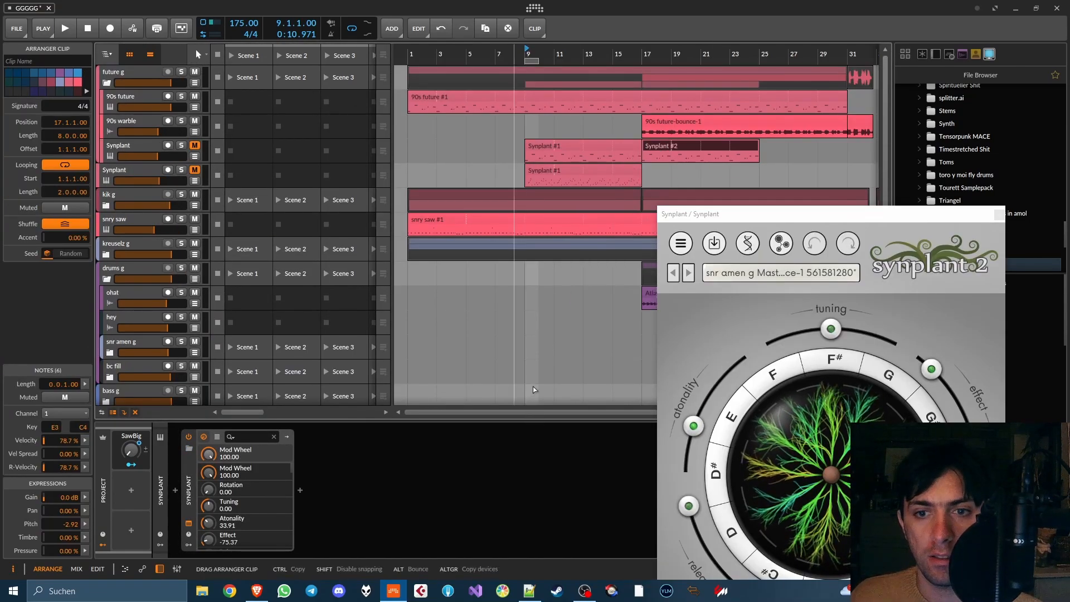
scroll(549, 394, "down", 3)
scroll(550, 394, "down", 4)
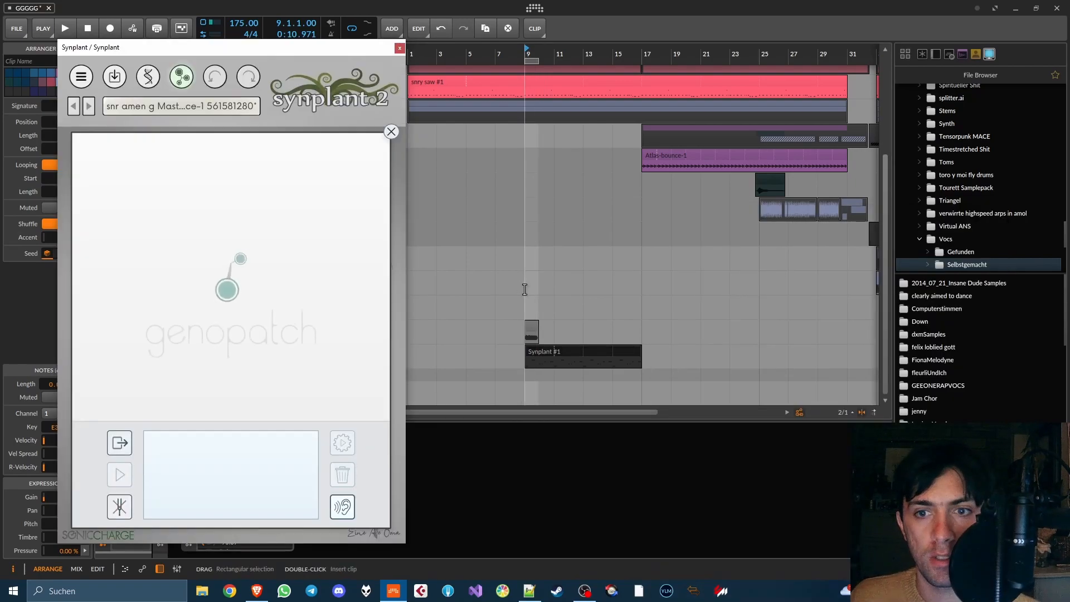
- Load the Audio 10 bounce into Genopatch as the reference sound, generate patches, and start playback to audition them
double_click(531, 330)
left_click(630, 498)
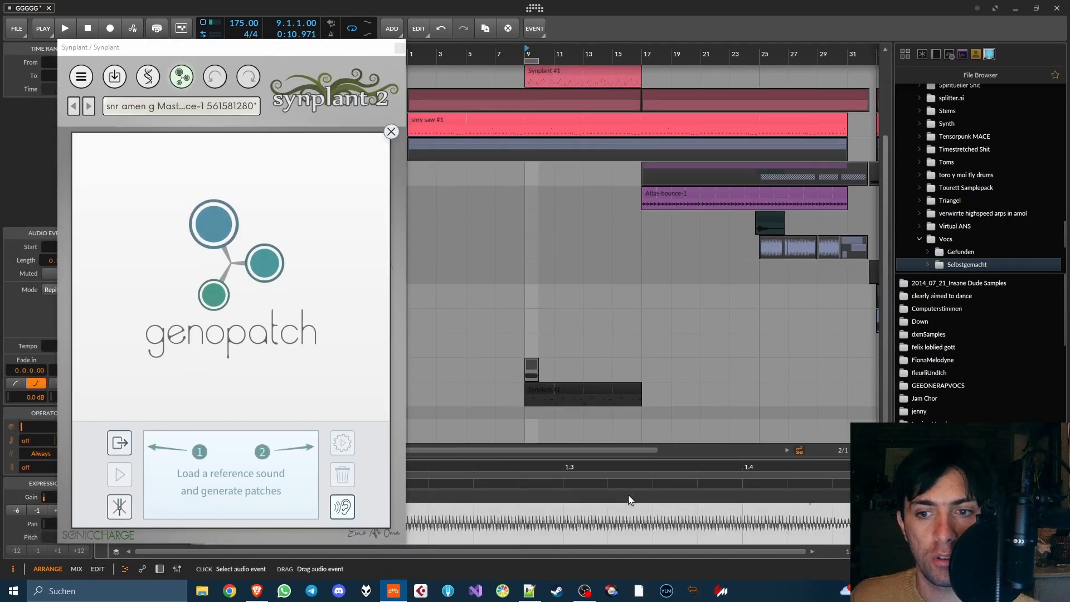
left_click_drag(189, 233, 192, 235)
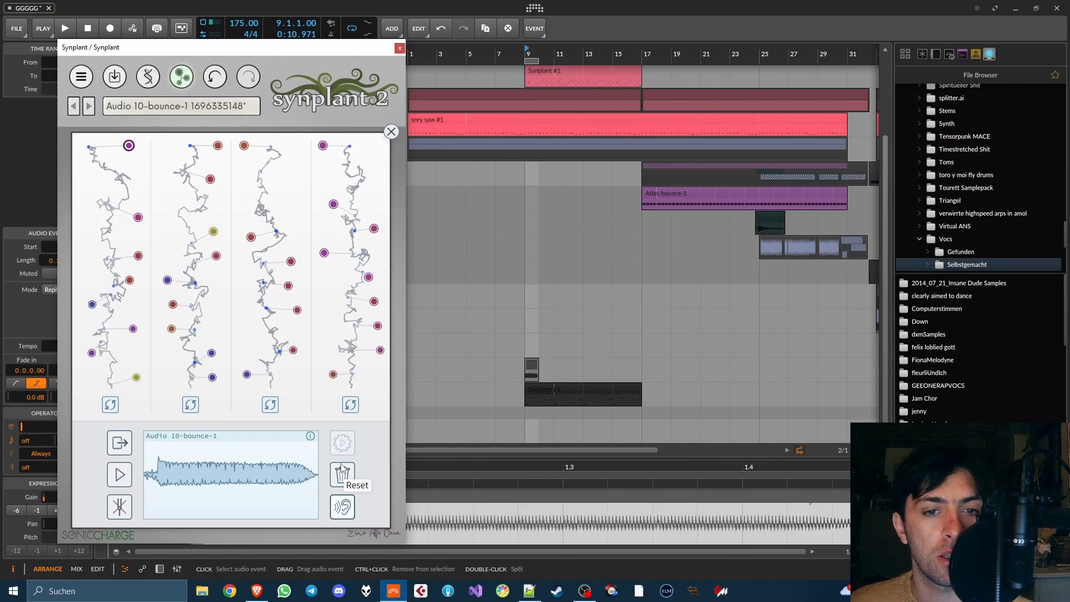
key("space")
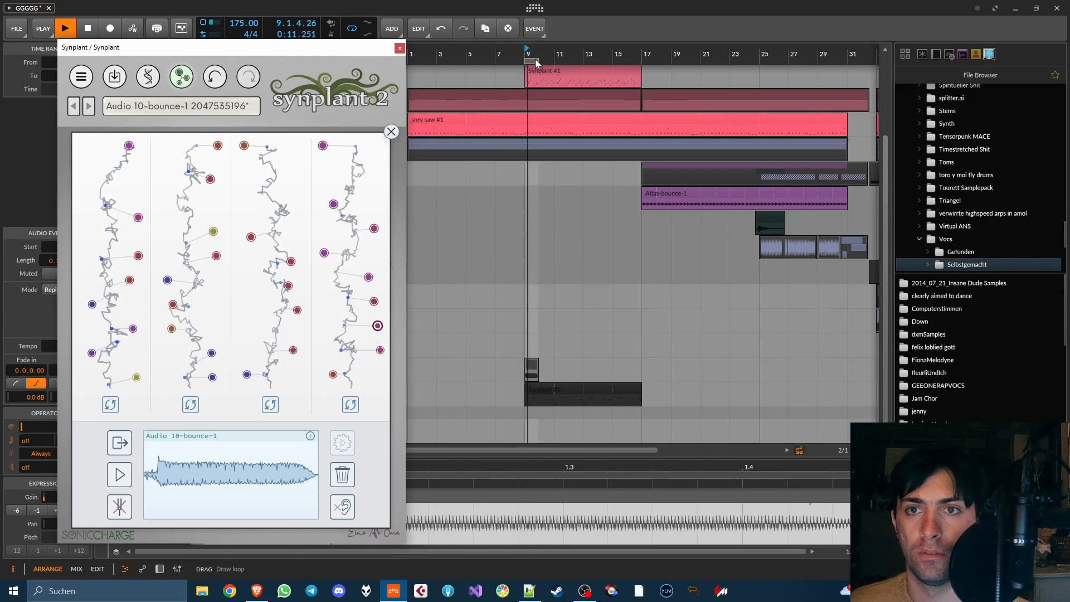
- Set the loop region to eight bars from bar 9 and audition the generated patches in the fourth Genopatch strand
left_click_drag(538, 59, 642, 58)
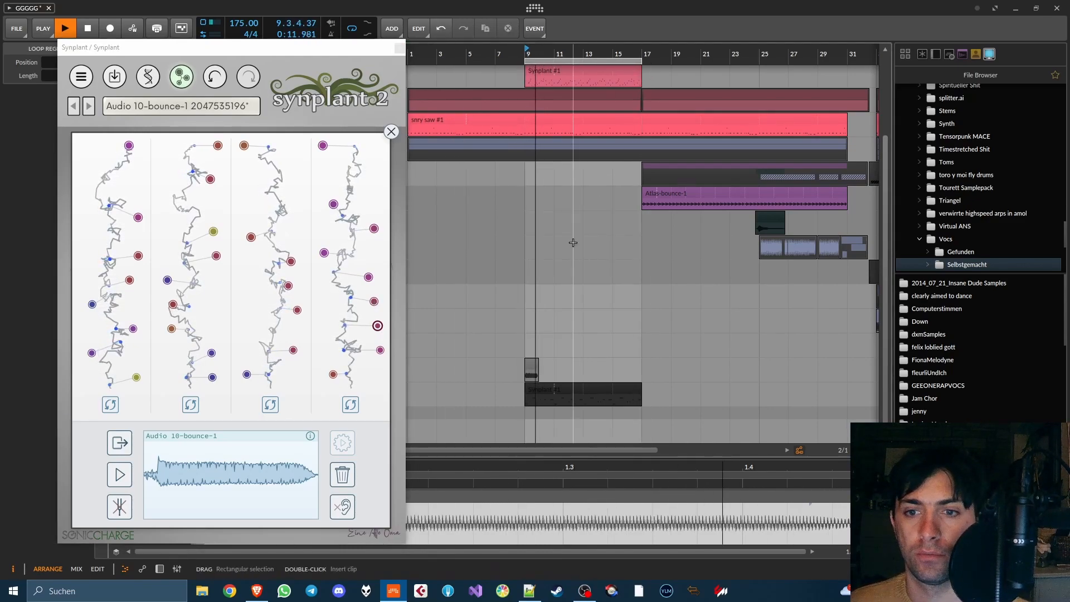
left_click(374, 303)
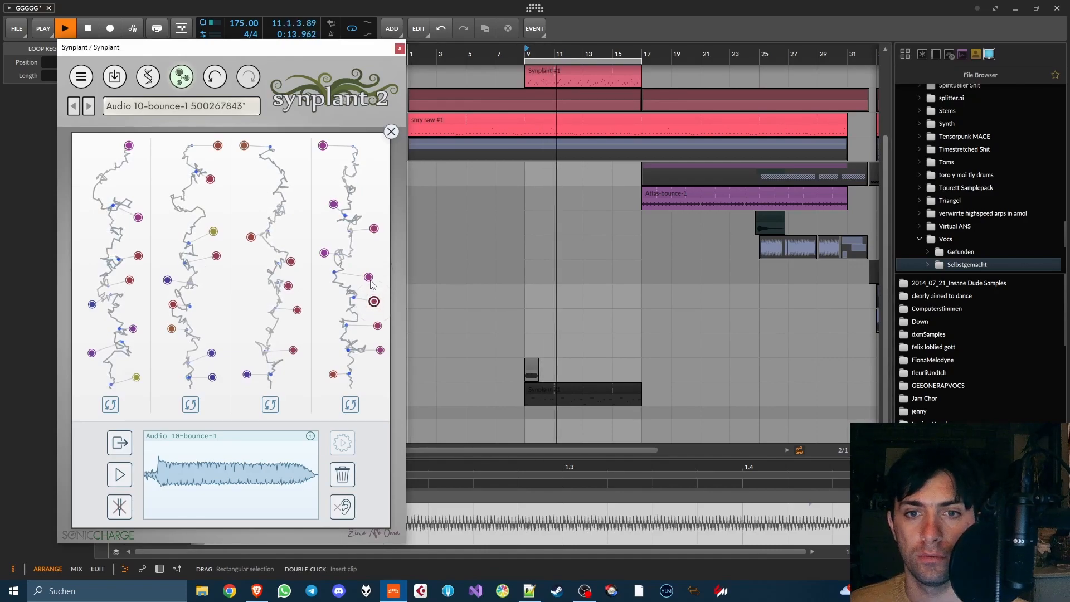
left_click(370, 278)
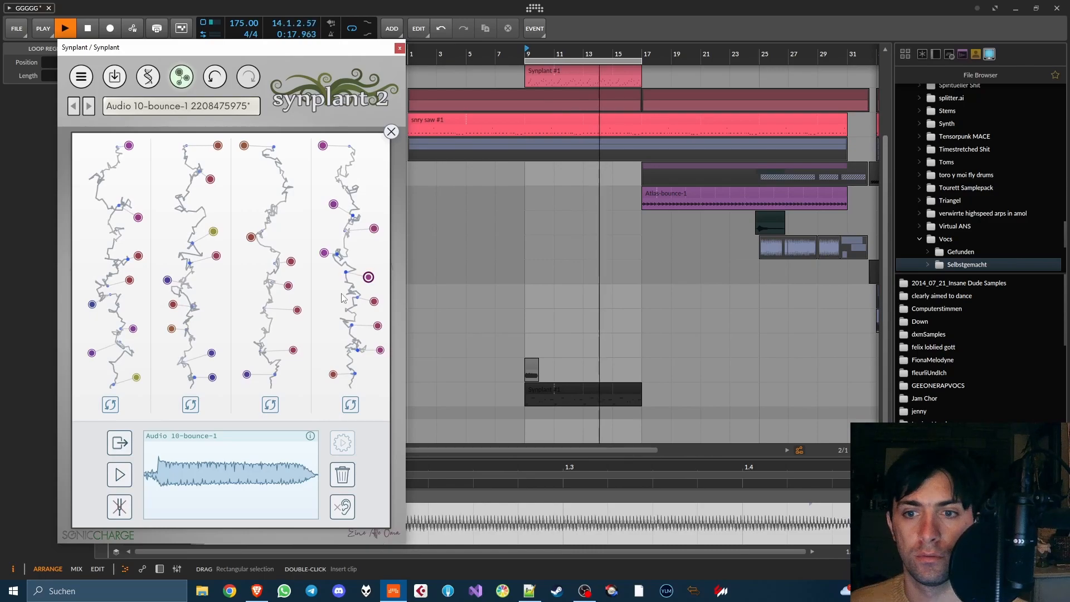
left_click(324, 253)
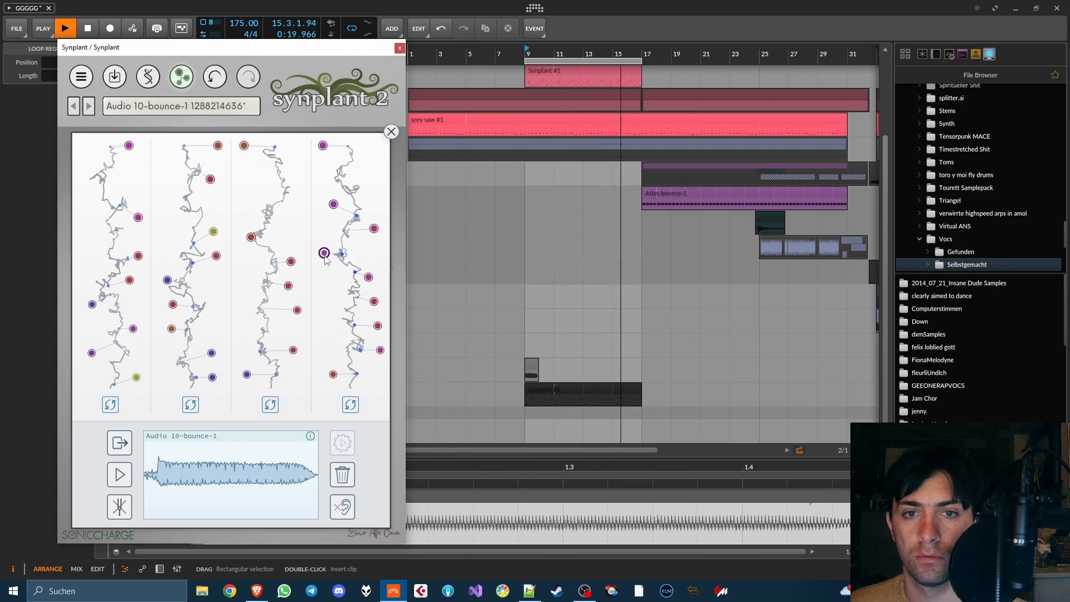
left_click(374, 229)
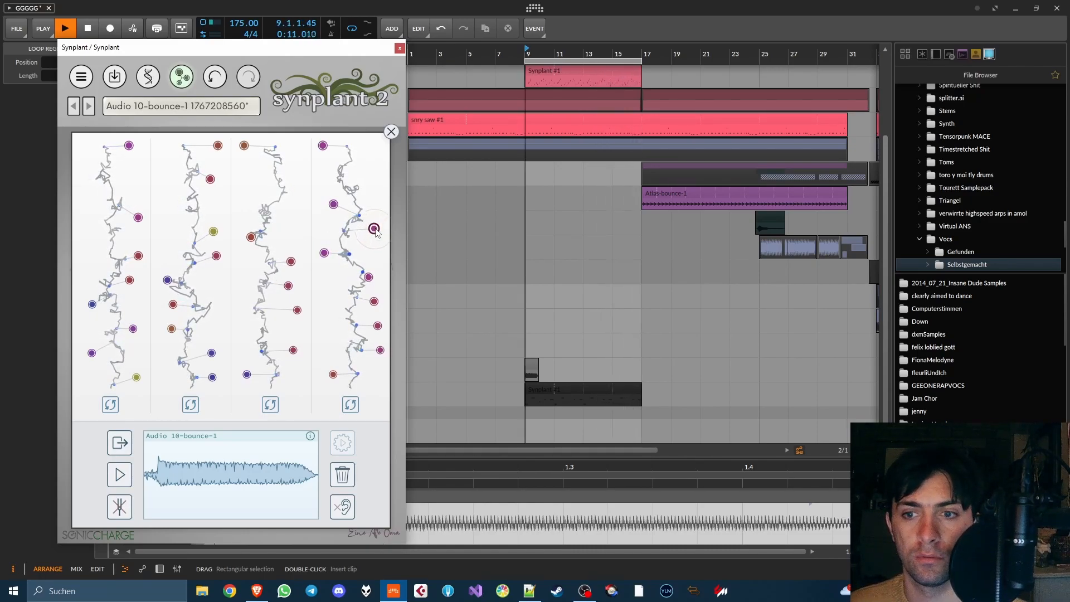
left_click(334, 205)
left_click(323, 146)
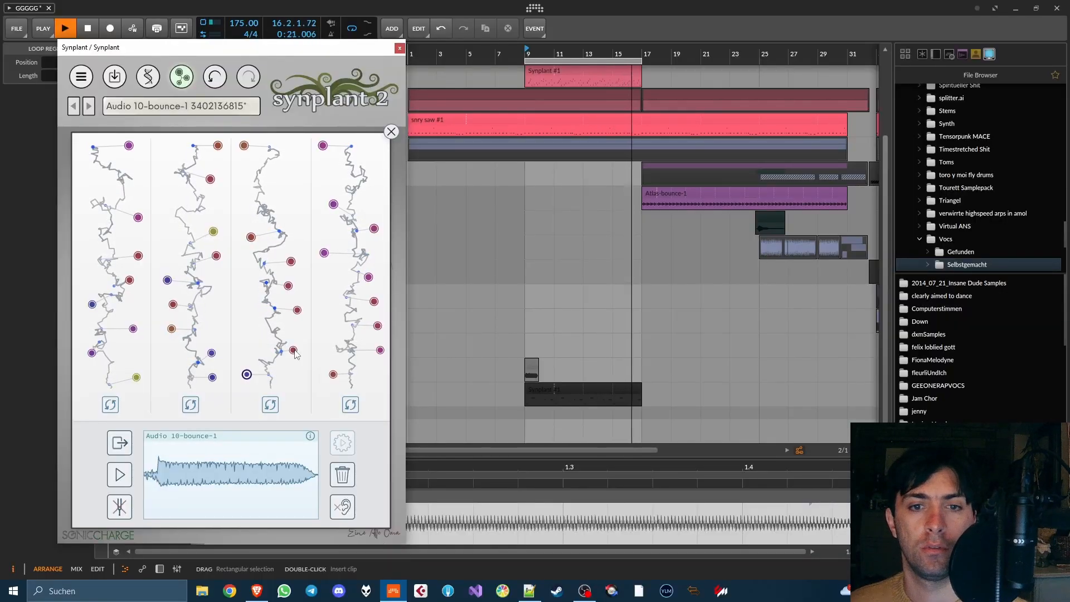
- Audition the generated patches in the third Genopatch strand against the looped arrangement
left_click(293, 350)
left_click(298, 311)
left_click(288, 286)
left_click(291, 261)
left_click(251, 237)
left_click(244, 145)
- Audition the generated patches in the second Genopatch strand while the arrangement loops
left_click(218, 146)
left_click(210, 179)
left_click(214, 231)
left_click(217, 255)
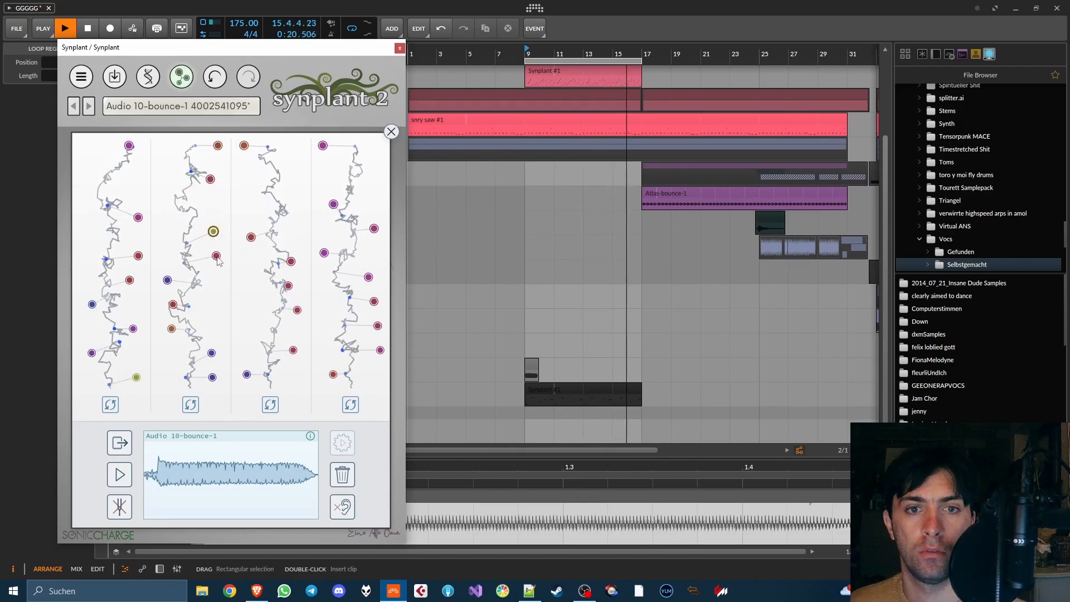
left_click(167, 280)
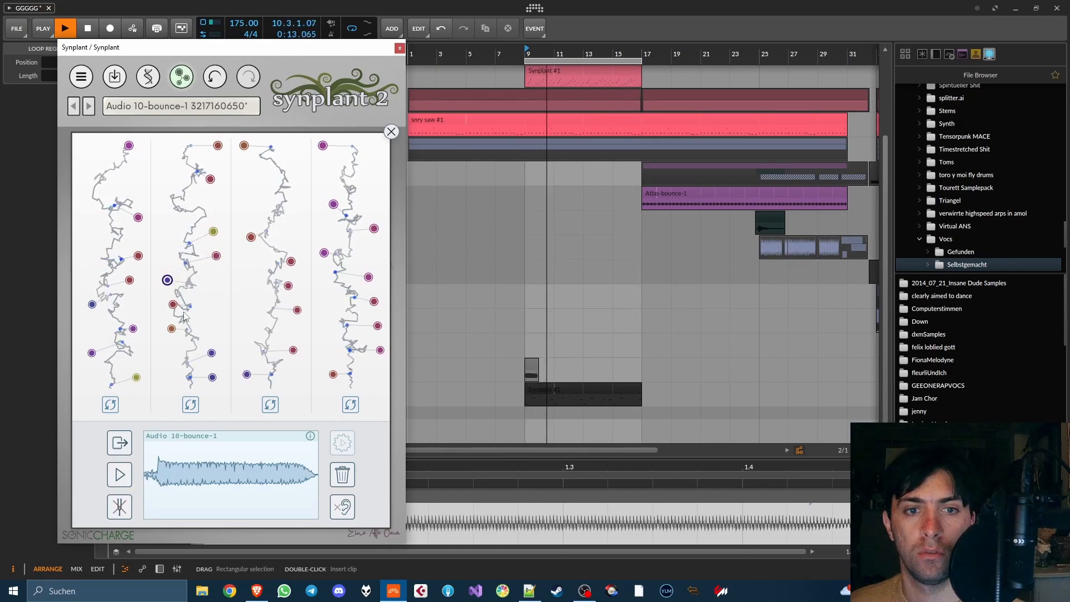
left_click(342, 506)
left_click(173, 305)
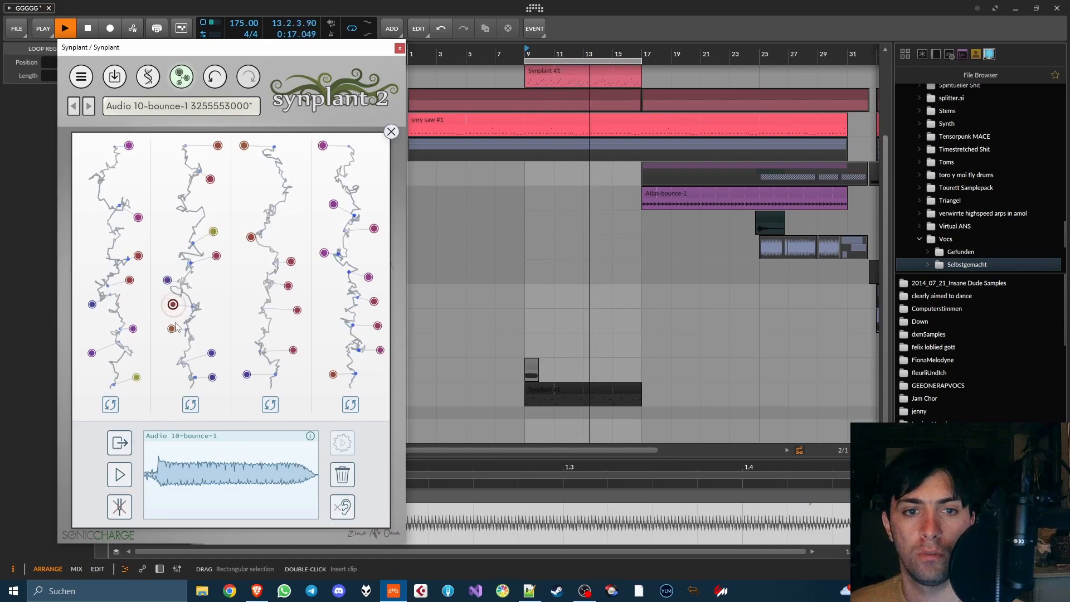
left_click(171, 329)
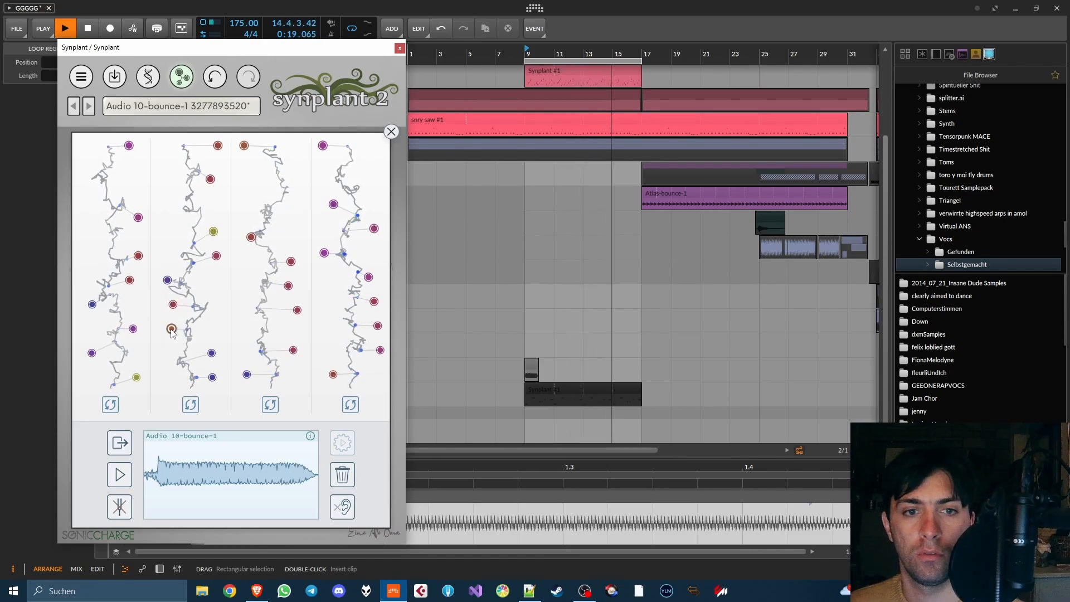
left_click(211, 353)
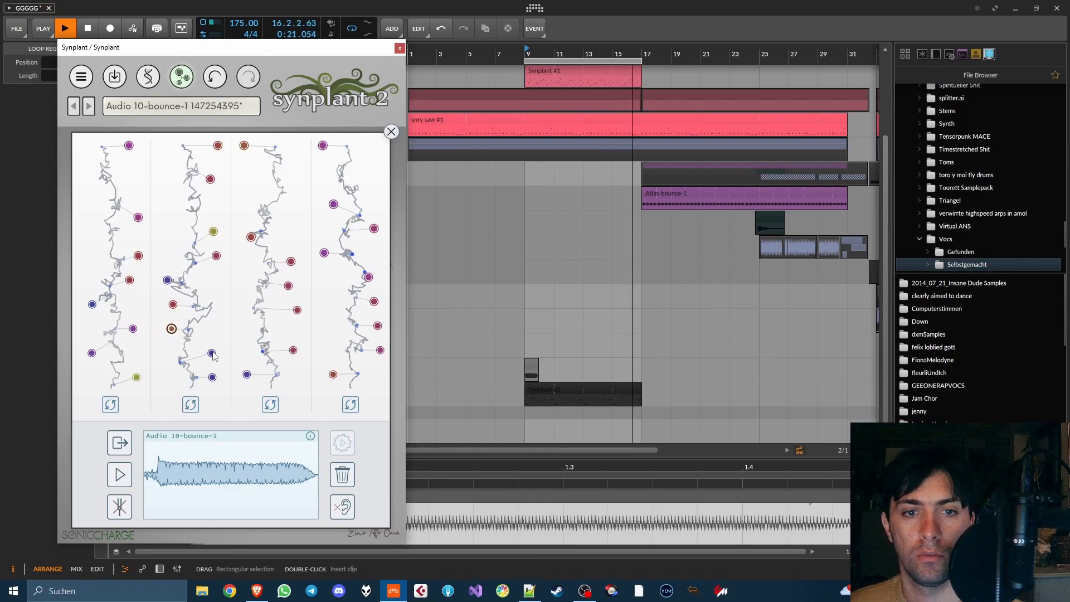
left_click(213, 378)
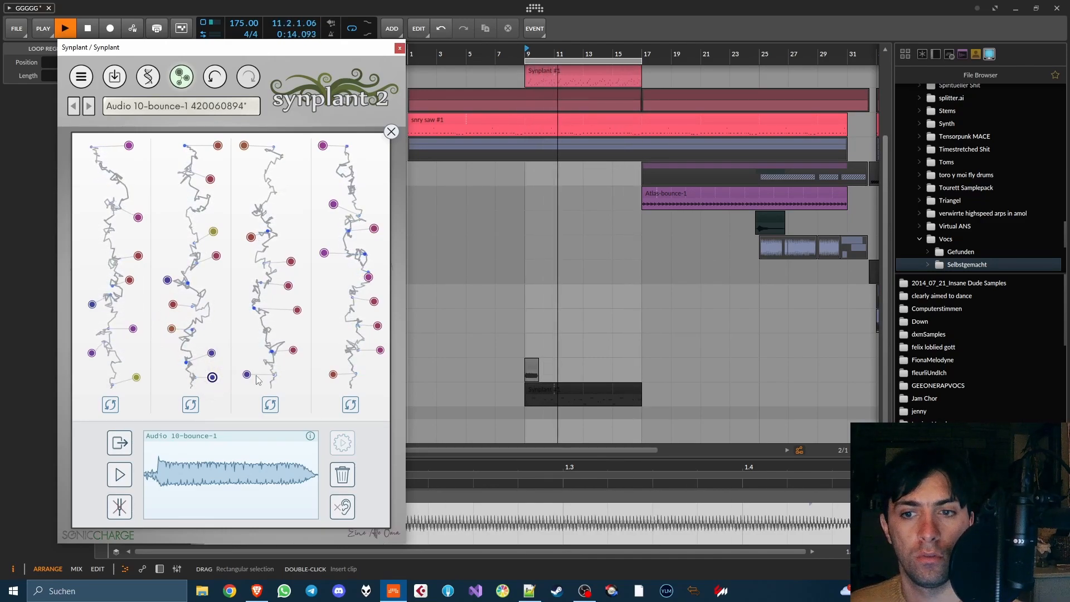
- Audition patches in the first Genopatch strand and choose its sixth one from the top
left_click(136, 378)
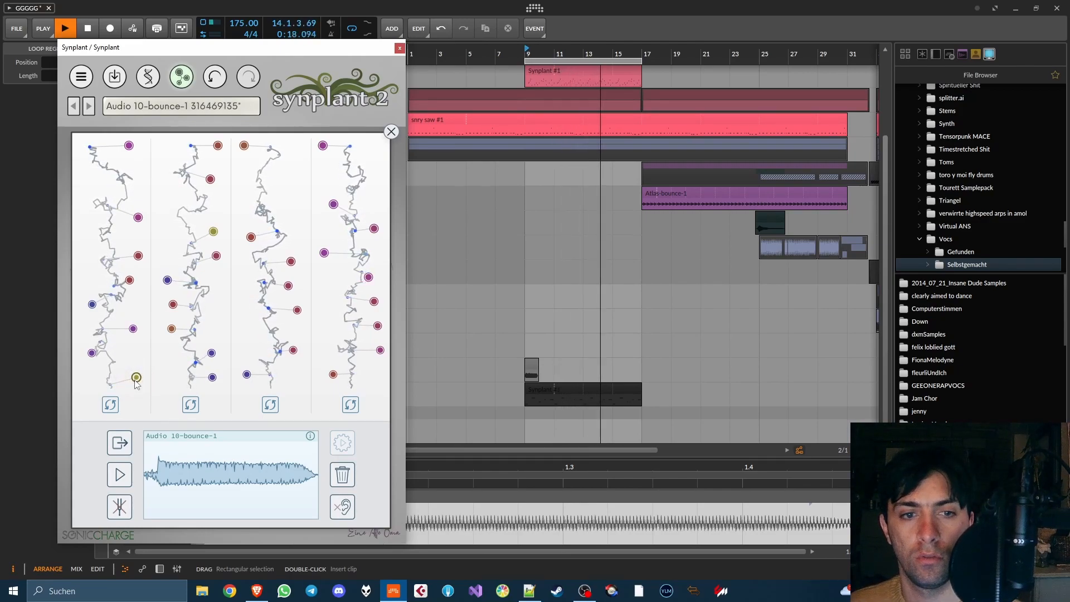
left_click(133, 330)
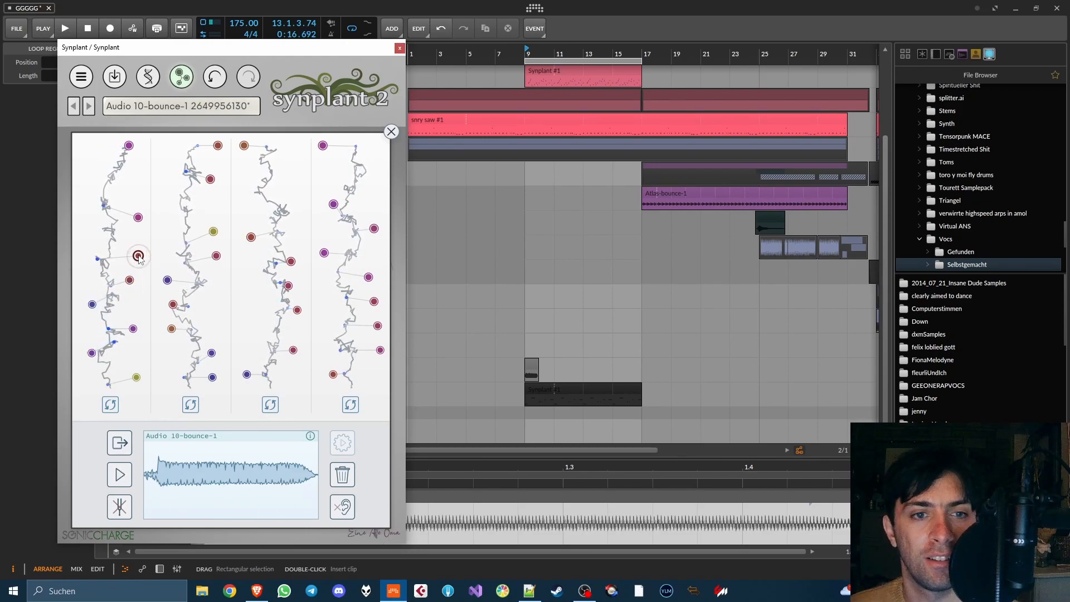
left_click(133, 329)
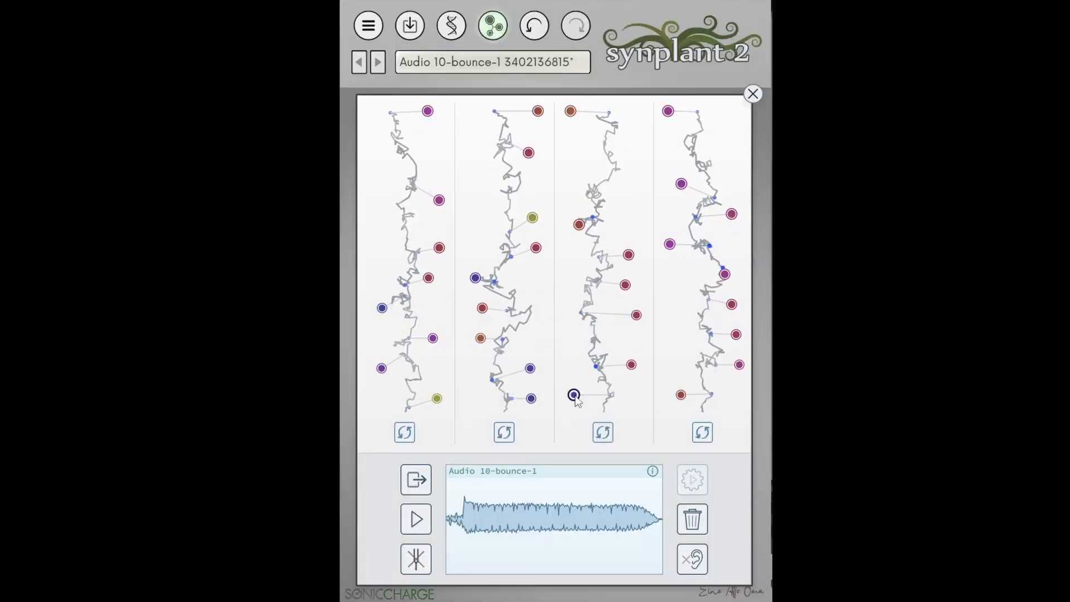
- Regenerate the patches of the third Genopatch strand and play the reference sound
left_click(603, 433)
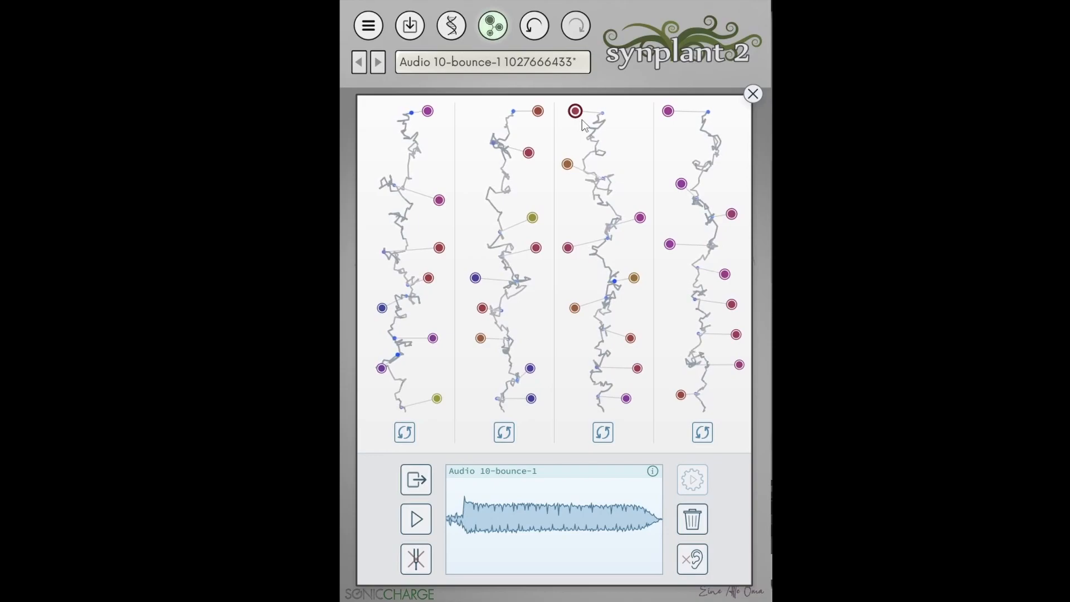
left_click(417, 521)
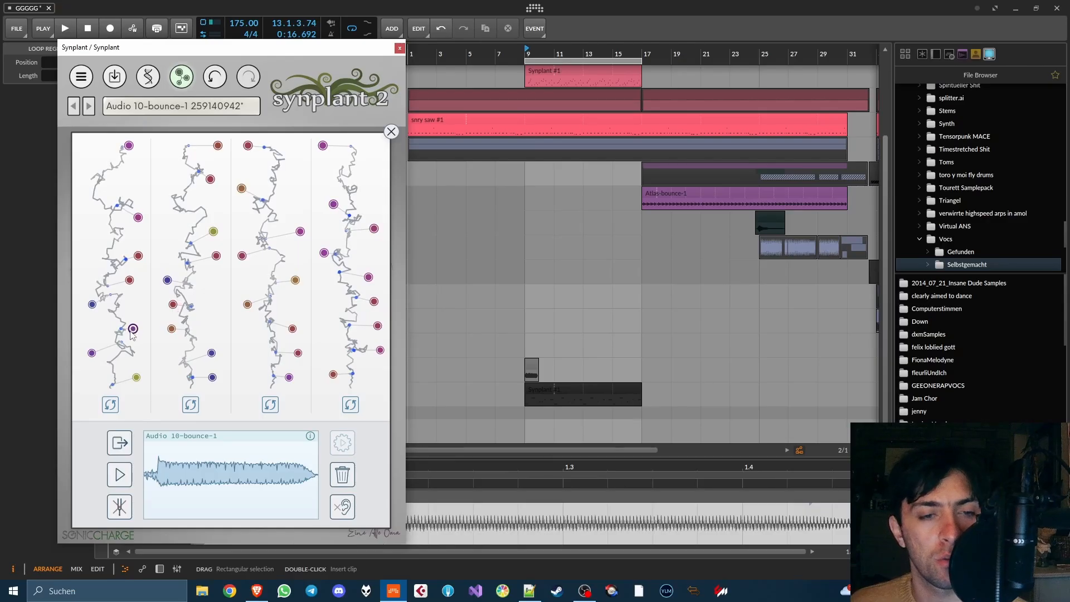
- Play the arrangement with the chosen first-strand patch, then close Genopatch and the Synplant window
key("space")
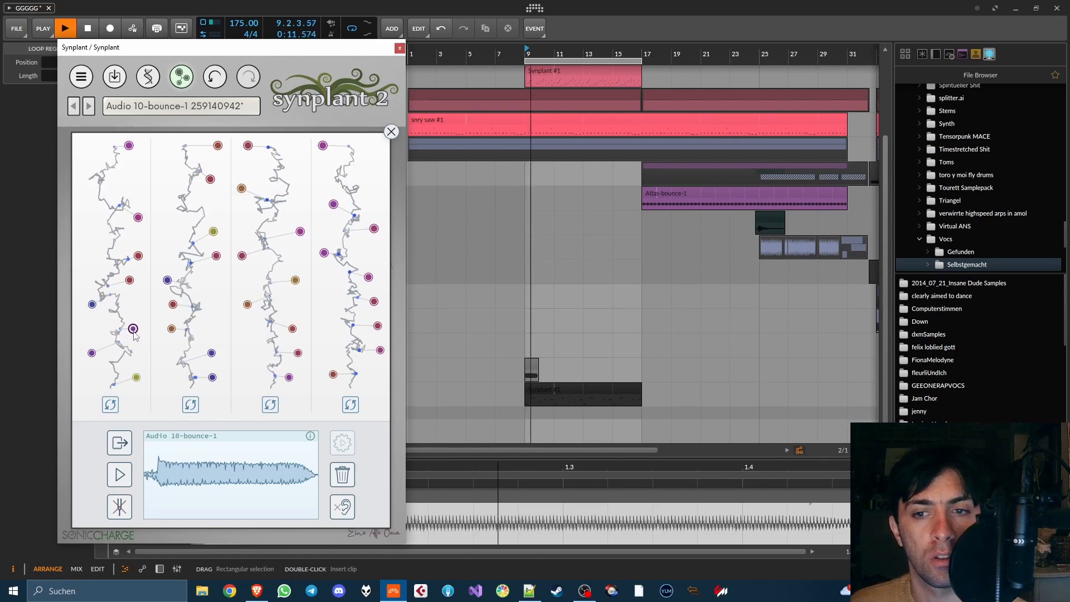
left_click(391, 132)
left_click(400, 48)
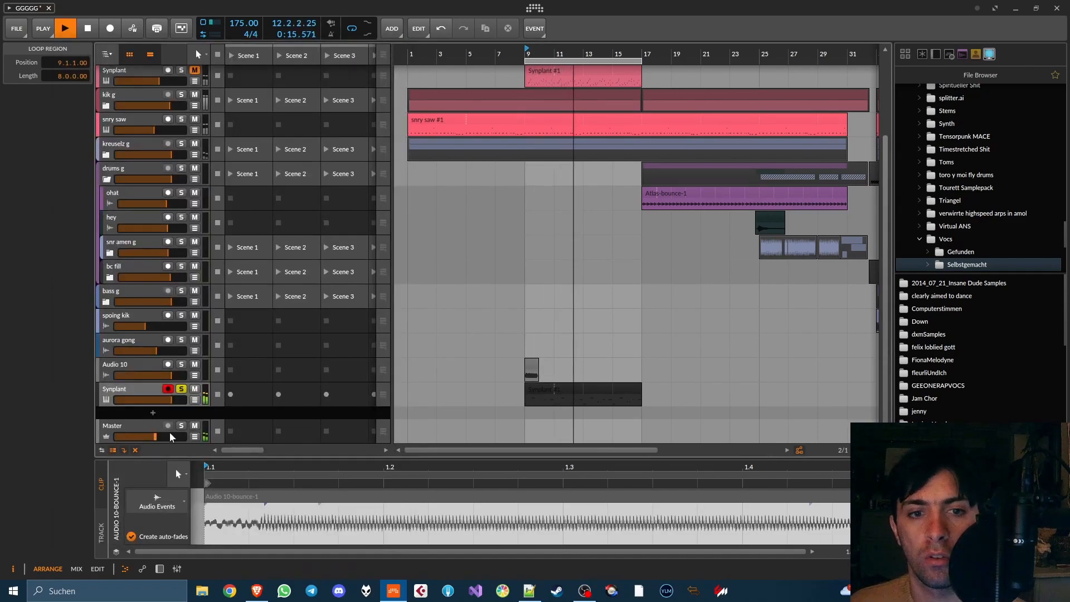
- Stop playback and trim the start of the lower Synplant track's clip so it begins at bar 15
left_click(602, 393)
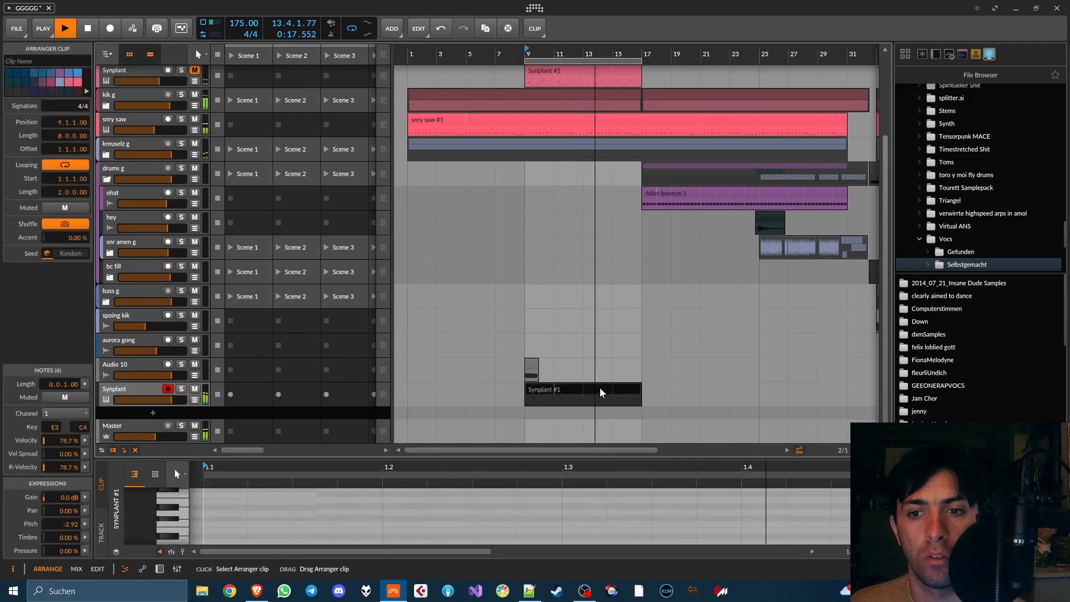
double_click(601, 393)
key("space")
left_click_drag(526, 388, 627, 388)
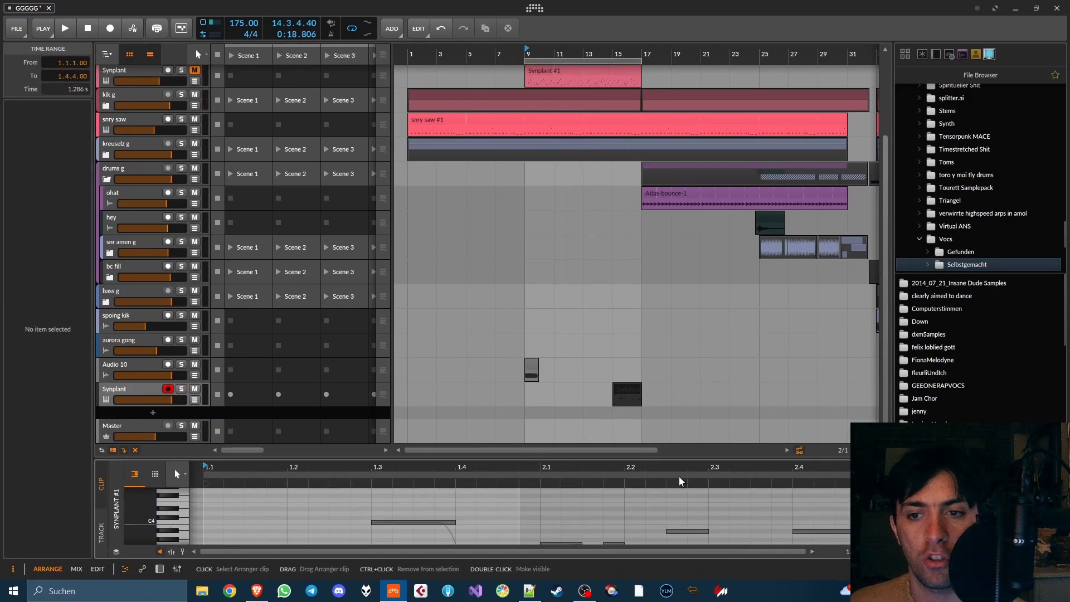
- Enlarge the note editor and replace the Synplant clip's notes with a single two-bar E2 note
left_click_drag(687, 458, 680, 157)
left_click(392, 339)
scroll(312, 303, "up", 3)
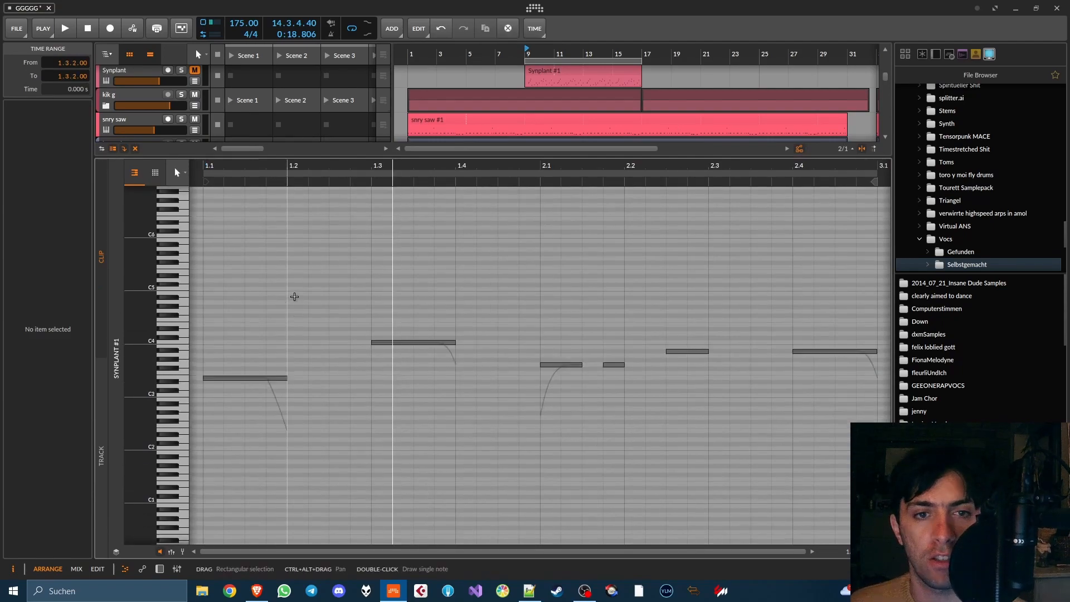
key("ctrl+a")
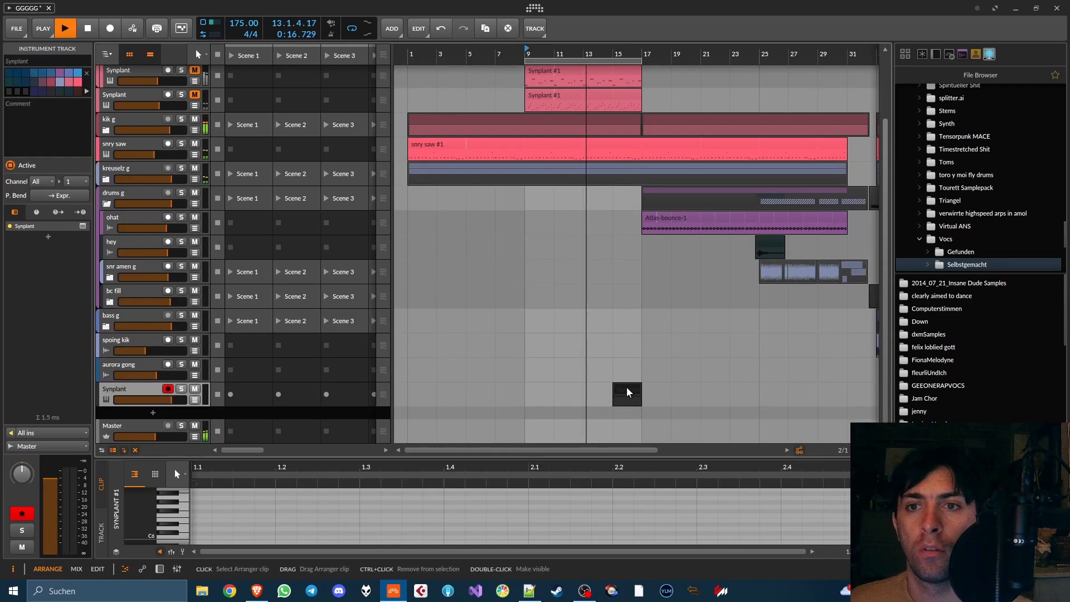
double_click(626, 396)
left_click_drag(684, 458, 695, 5)
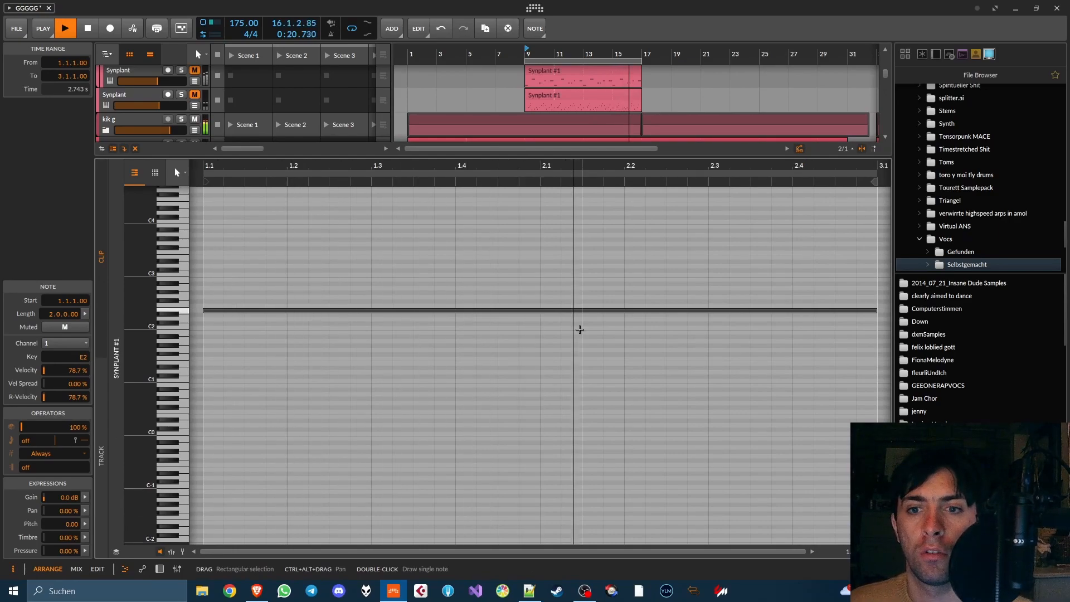
key("space")
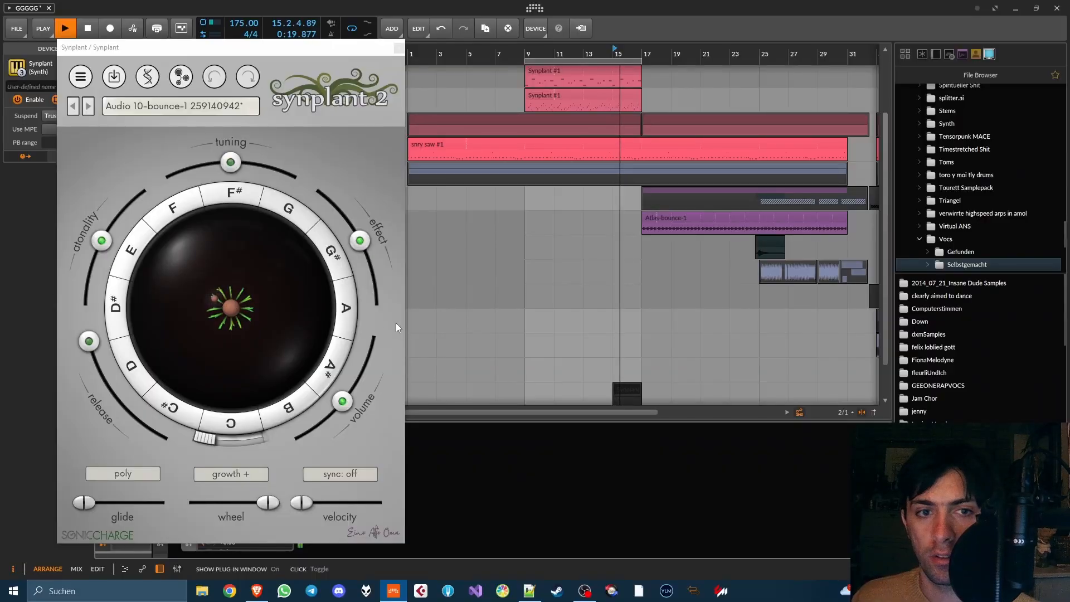
- Enable automation writing and record Synplant's Atonality rising to 100 towards the end of the clip
key("space")
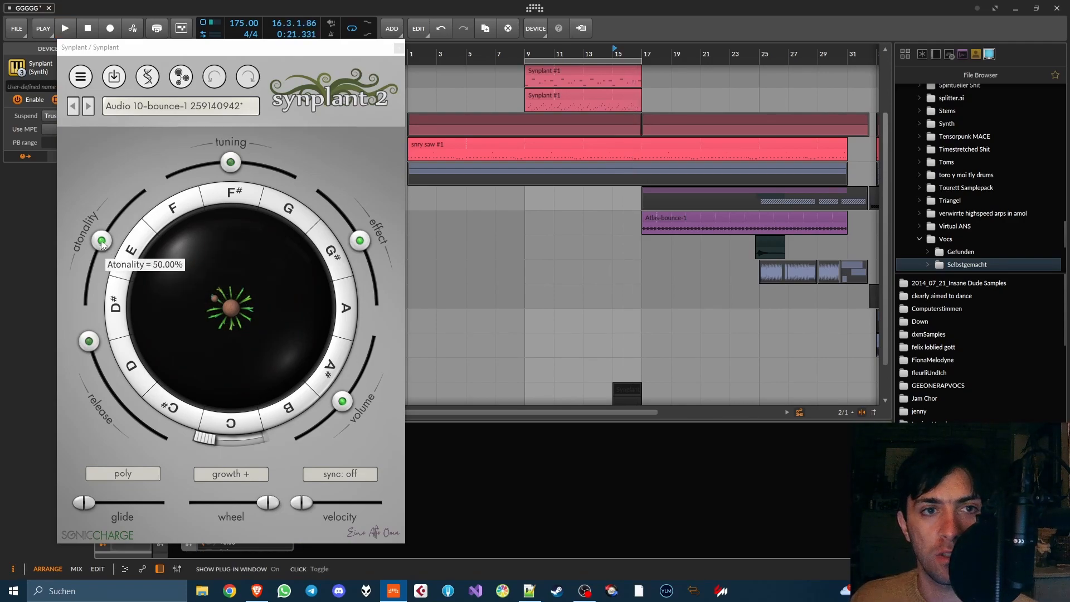
left_click(133, 29)
key("space")
left_click_drag(101, 240, 142, 187)
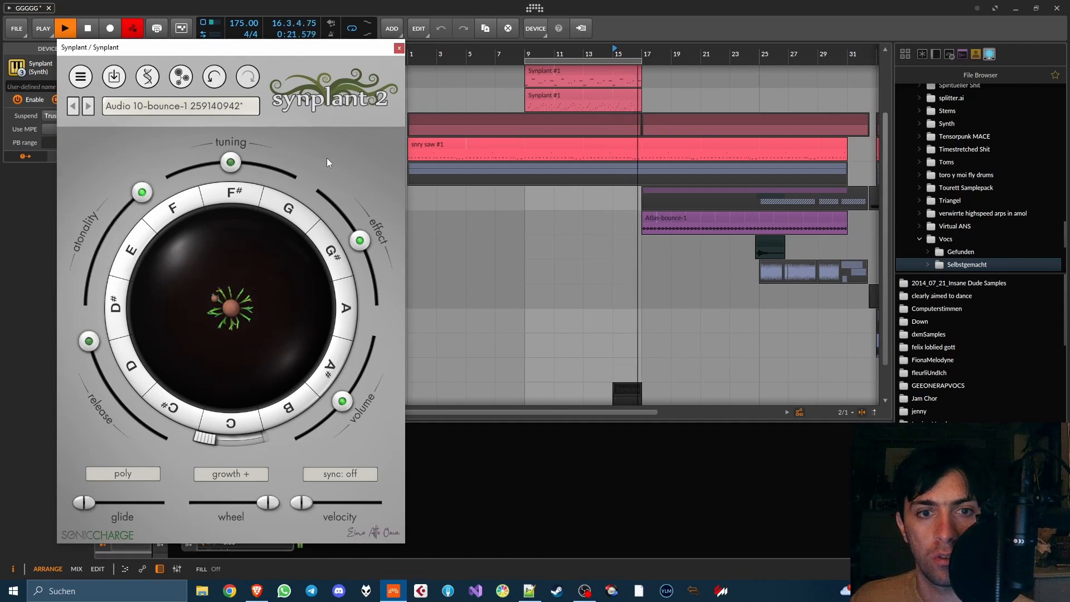
key("space")
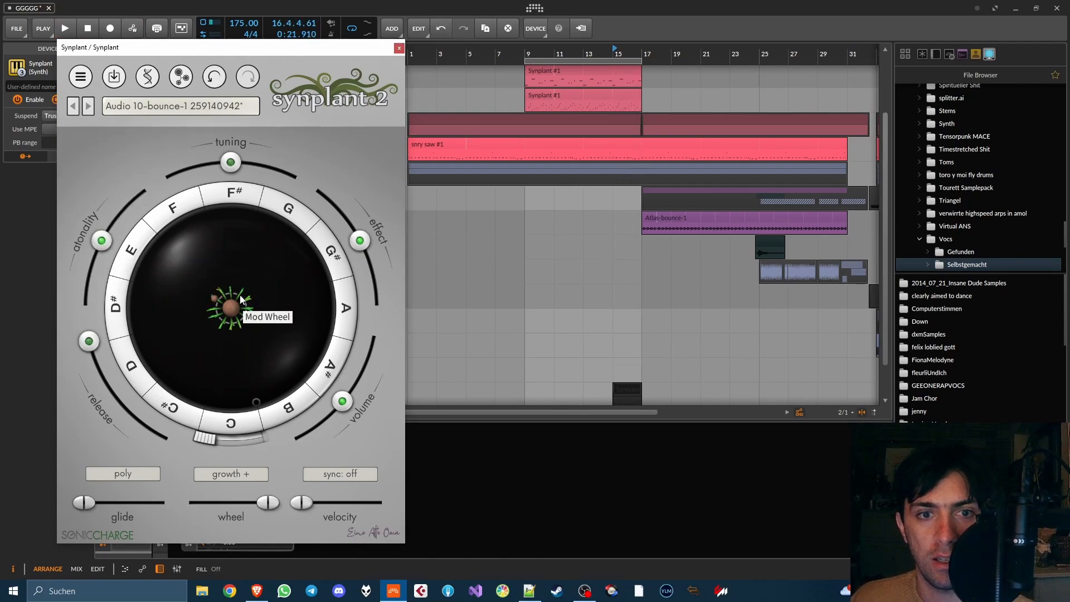
- Record automation of Synplant's Mod Wheel rising to 100 at the end of the loop, then close the plug-in window
left_click(132, 29)
key("space")
left_click_drag(239, 300, 314, 224)
key("space")
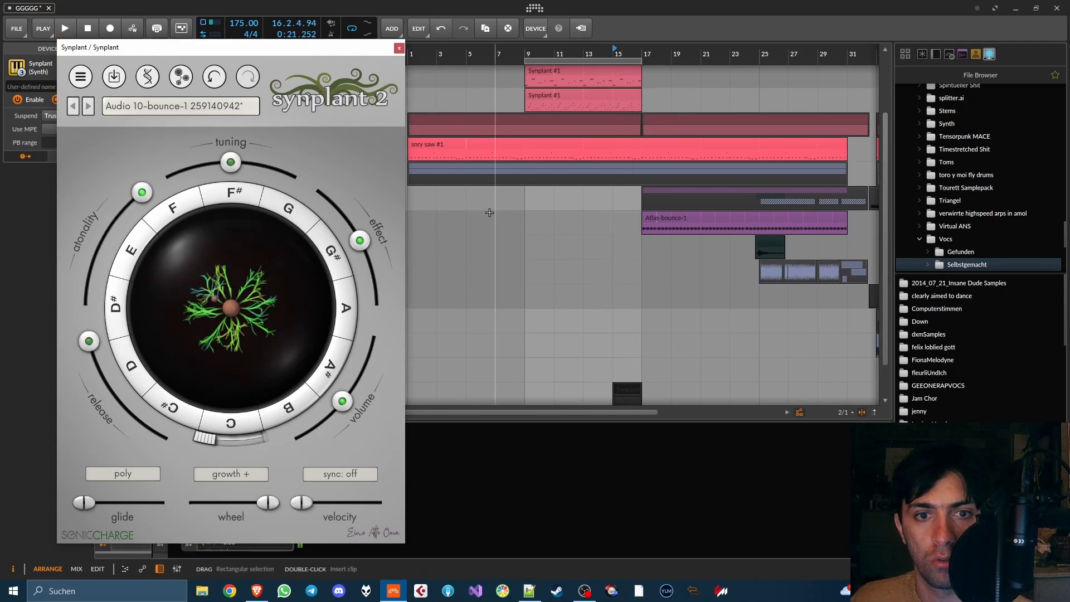
left_click(399, 47)
- Show the Synplant track's automation lanes, add an Atonality point before the recorded rise, and delete the recorded Atonality points
scroll(598, 330, "down", 2)
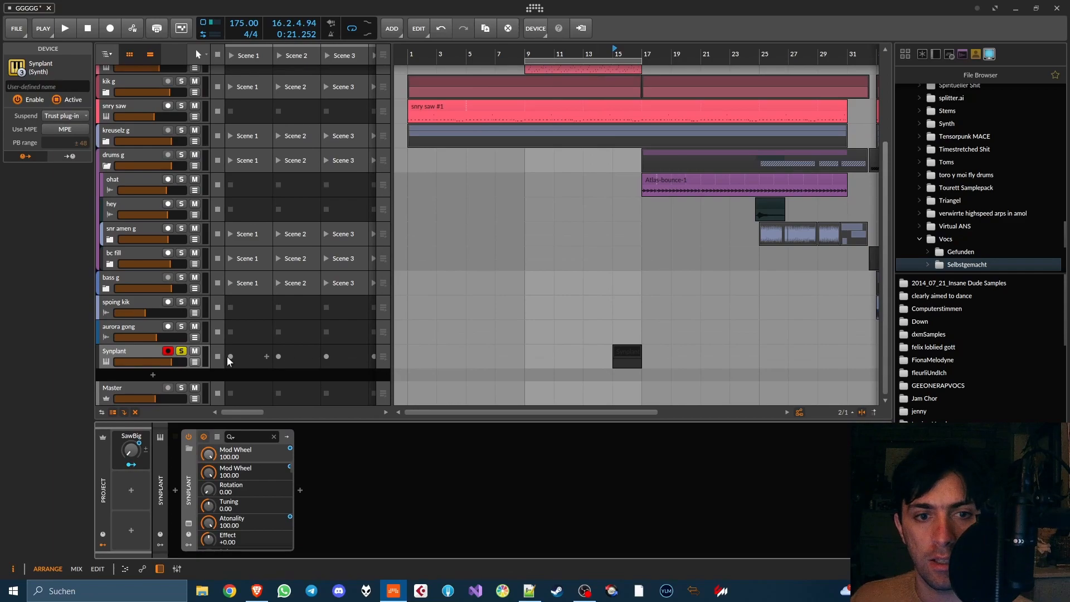
left_click(194, 362)
scroll(627, 368, "down", 1)
scroll(626, 368, "up", 6)
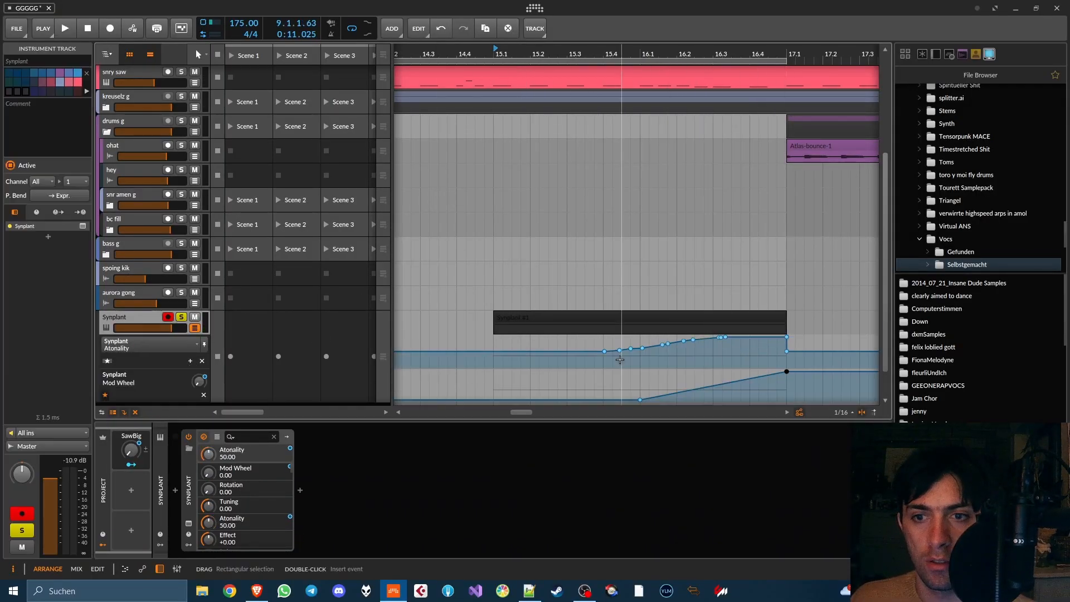
double_click(585, 352)
left_click_drag(599, 357, 806, 339)
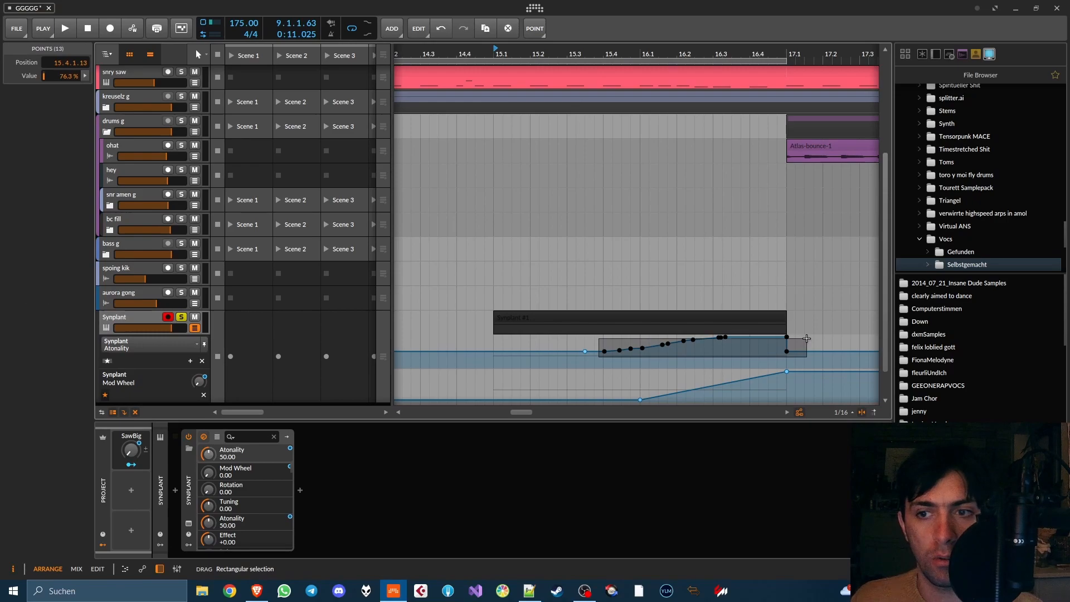
key("Delete")
- Enlarge the automation lanes and lower the Mod Wheel point at 17.1.1.00 to 18.0 % during playback
scroll(785, 218, "down", 3)
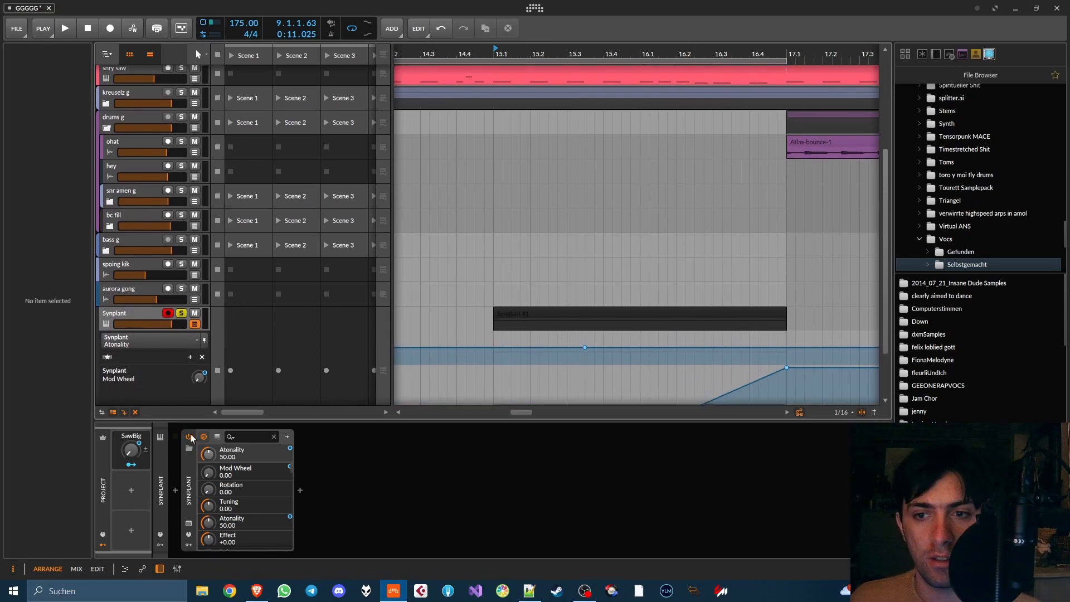
scroll(724, 278, "down", 2)
key("space")
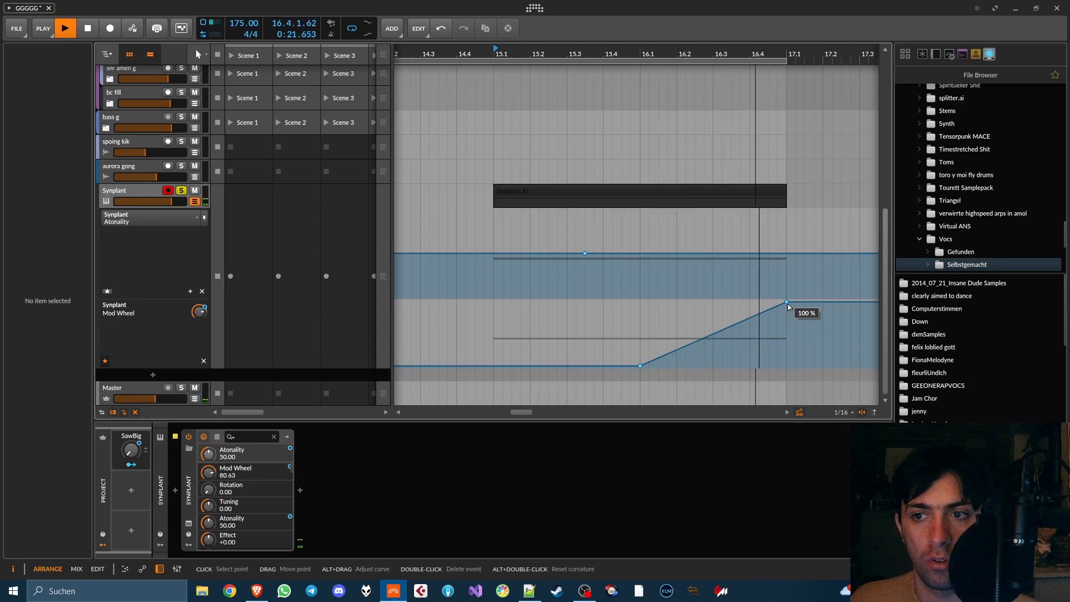
left_click_drag(788, 304, 787, 356)
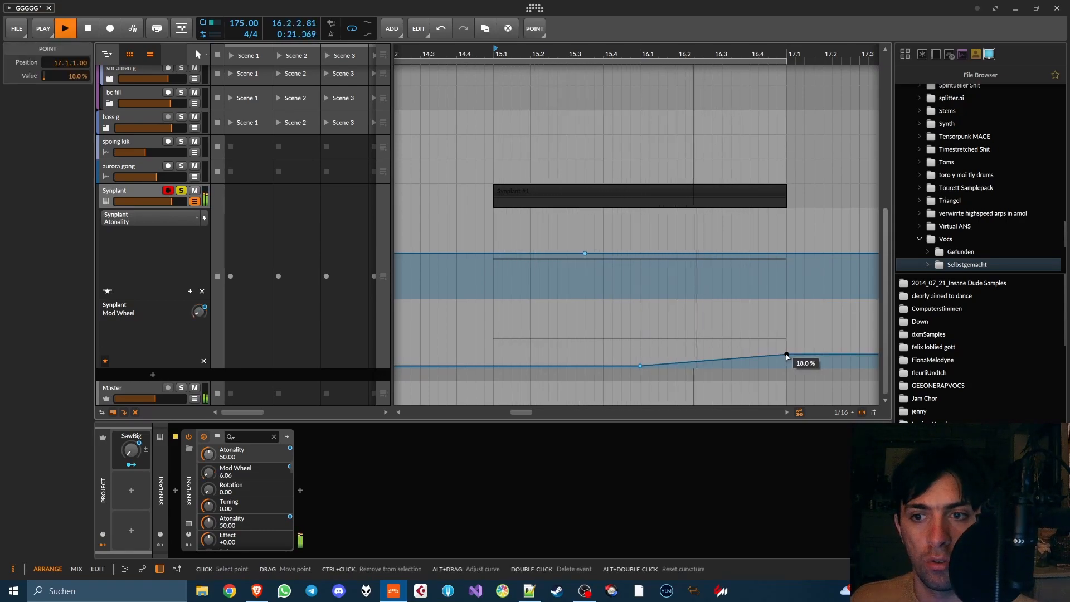
- Raise the Mod Wheel automation point at 17.1.1.00 to 29.0 % and play the loop
key("space")
left_click_drag(786, 356, 787, 347)
key("space")
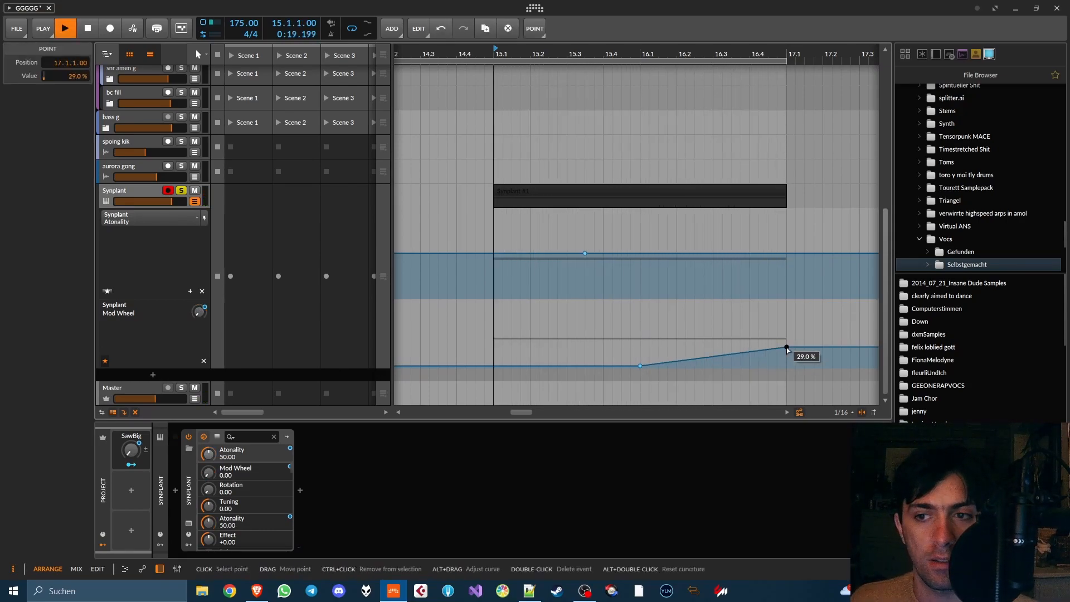
- Add an Atonality point at bar 16.1, drop the Atonality to 0.00 % at 17.1.1.00, and play the loop
left_click(635, 254)
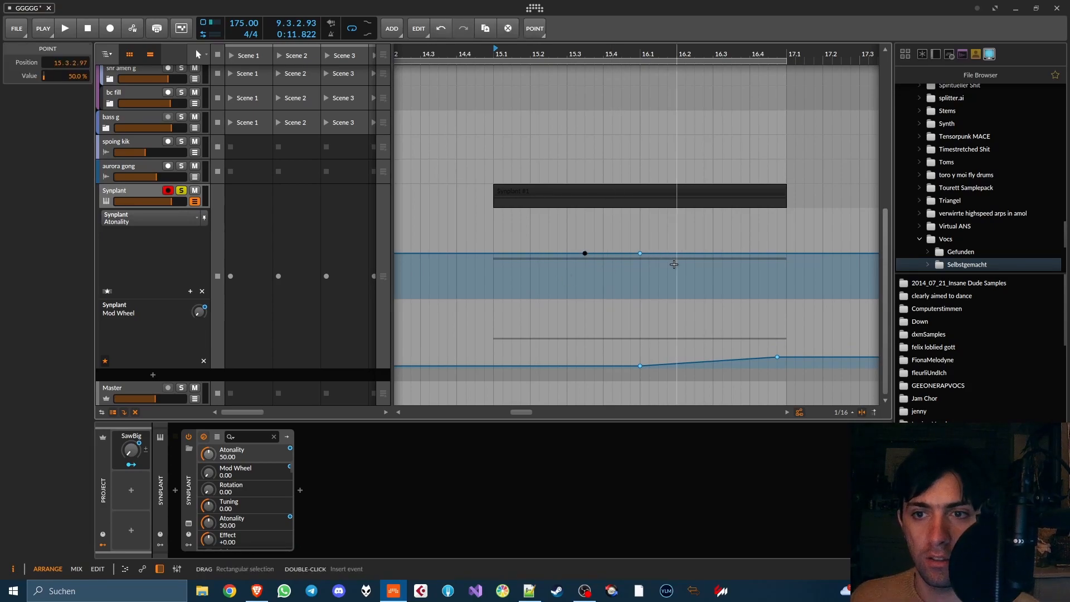
left_click(778, 294)
left_click_drag(778, 294, 801, 300)
key("space")
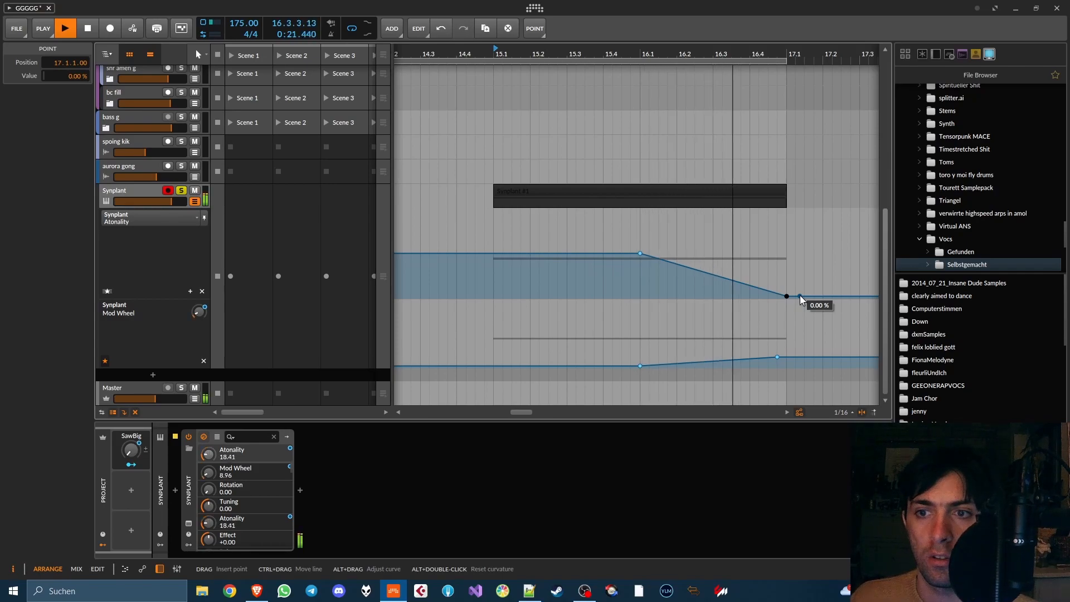
key("space")
- Try the Atonality point at 17.1.1.00 at 100 % in playback, and settle it at 77.9 %
left_click_drag(801, 299, 787, 212)
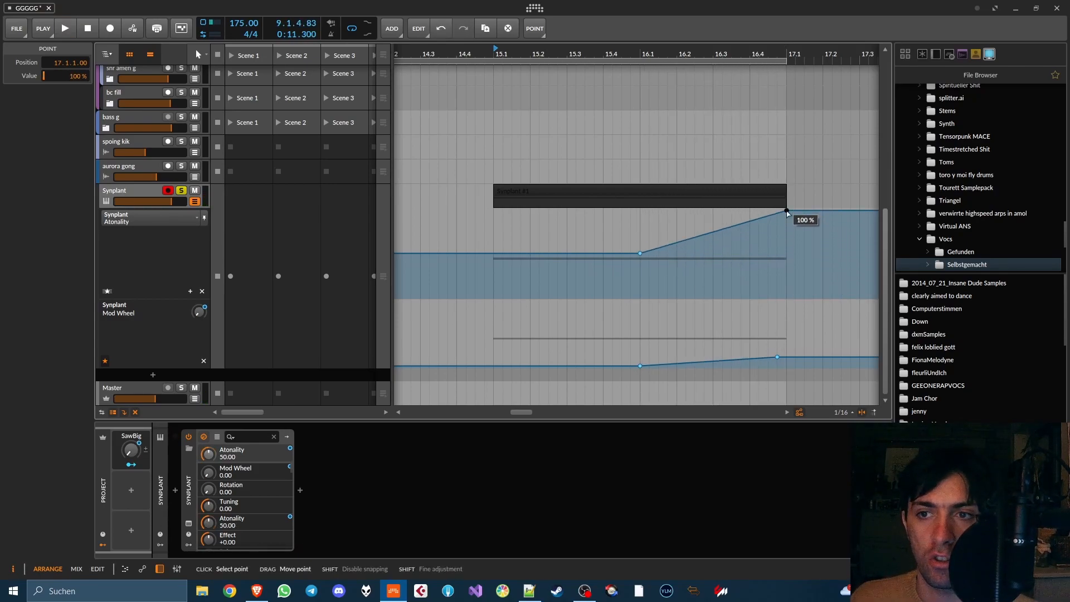
key("space")
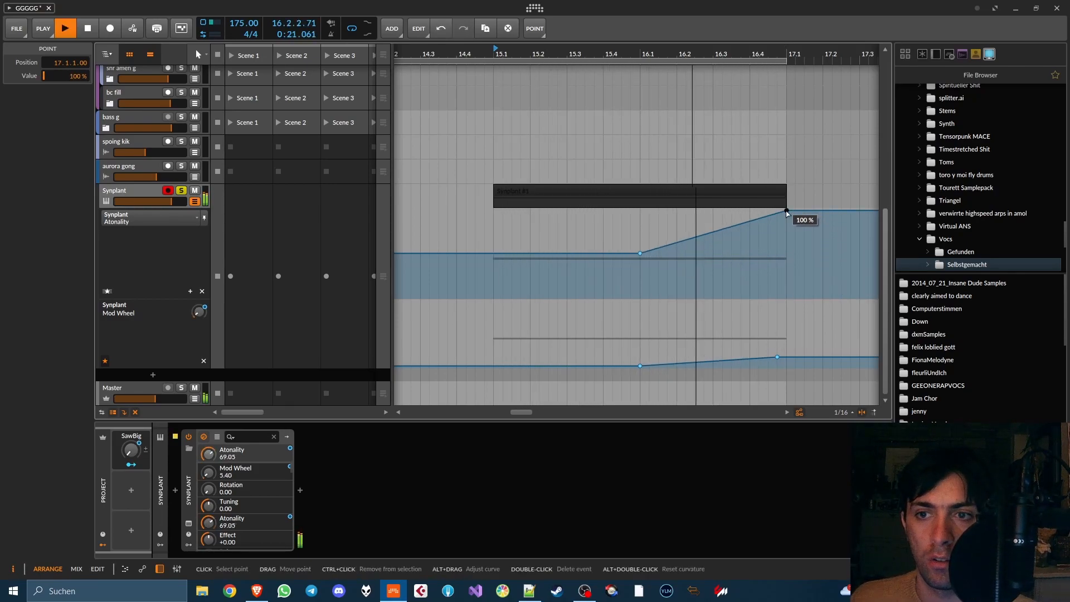
key("space")
left_click_drag(787, 212, 787, 230)
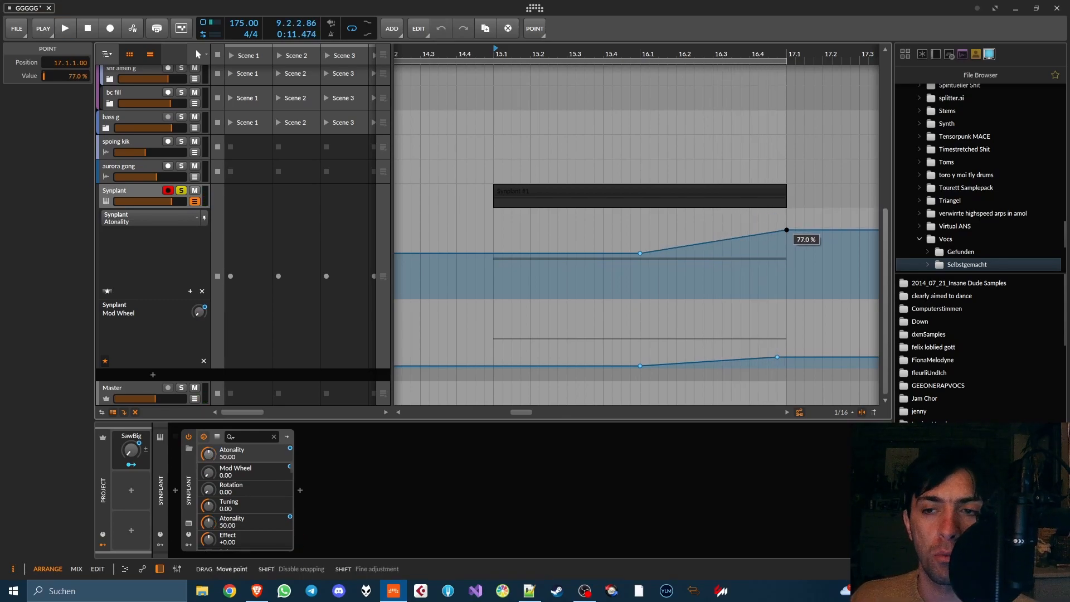
left_click_drag(787, 233, 787, 229)
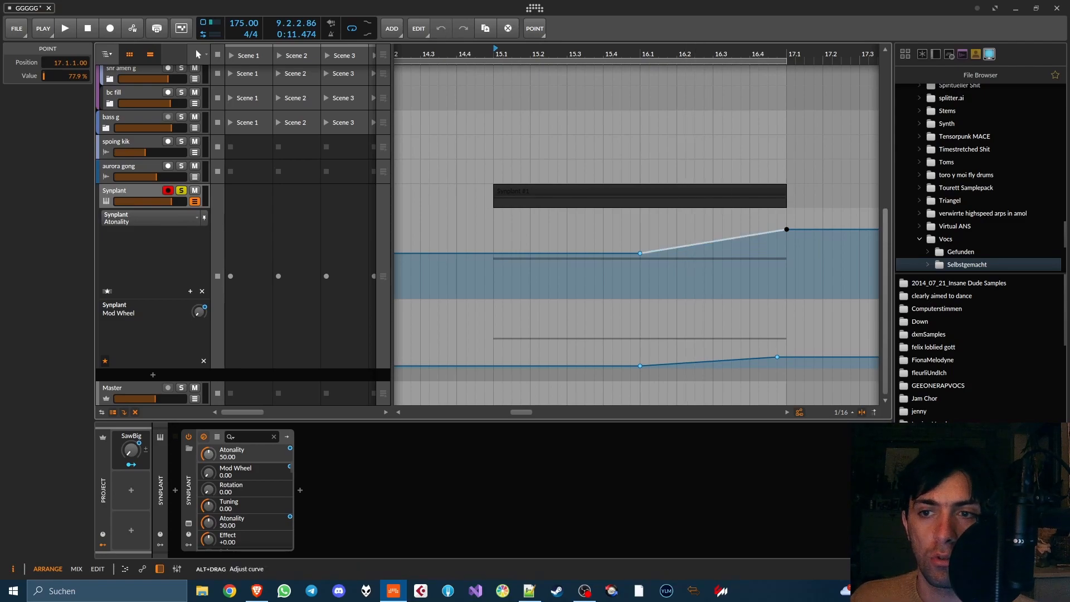
- Play the curved automation ramps with the Synplant track unsoloed, and hide the track's automation lanes
key("space")
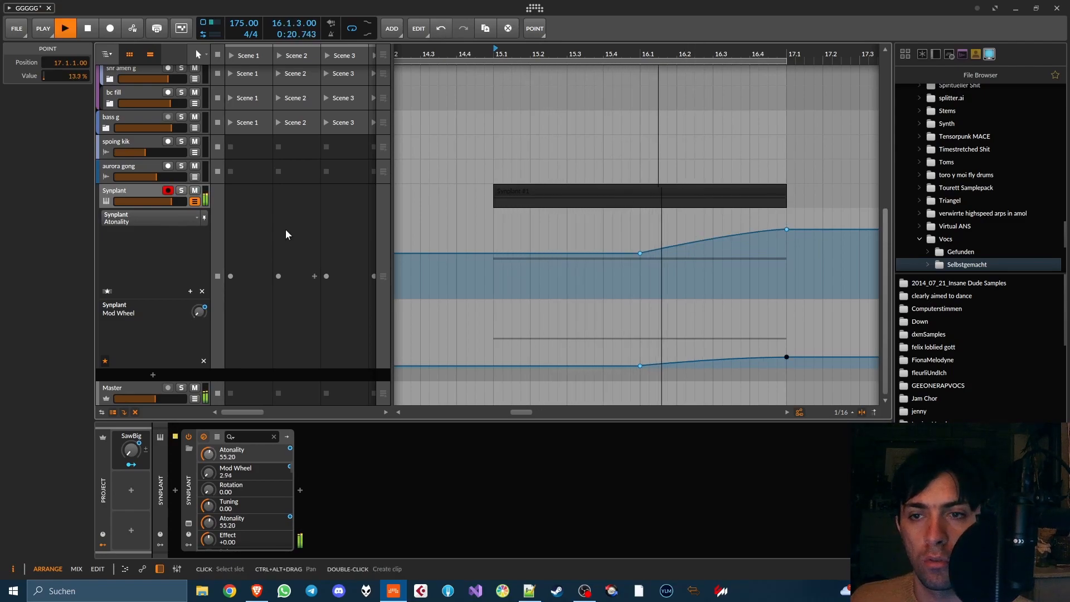
key("space")
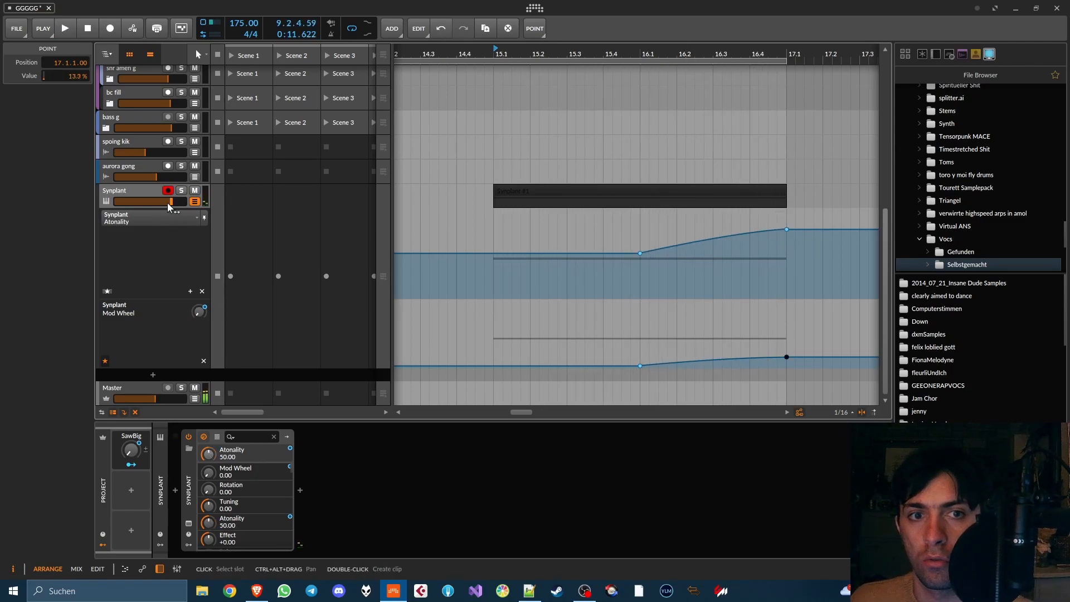
left_click(120, 192)
left_click(194, 202)
left_click(585, 347)
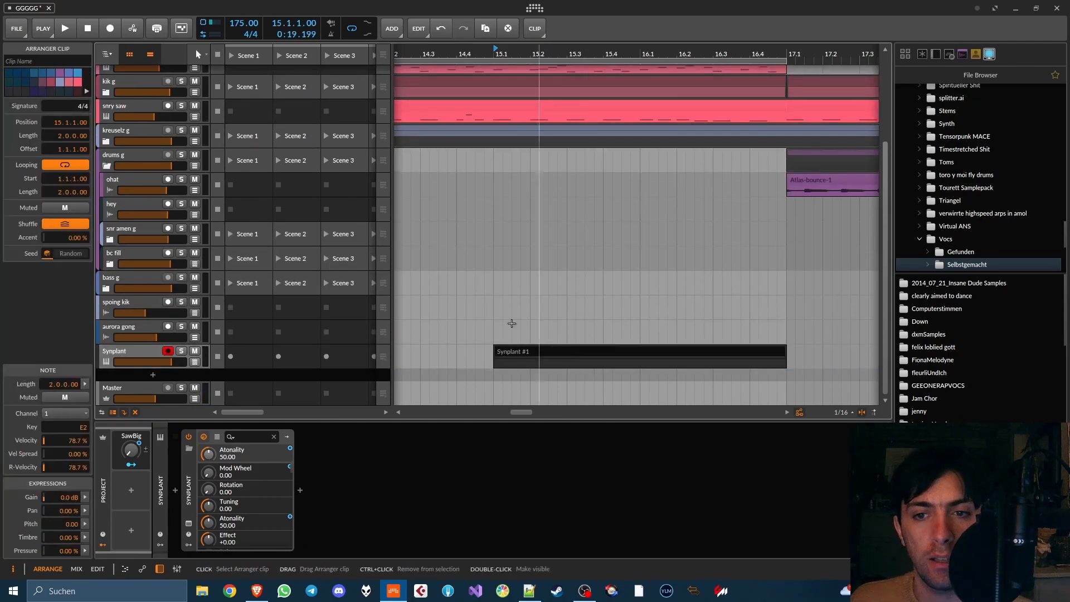
- Go to the armed Synplant track above kik g and show its Synplant 2 plug-in window
scroll(483, 314, "down", 10)
scroll(481, 313, "left", 2)
right_click(531, 351)
left_click(498, 350)
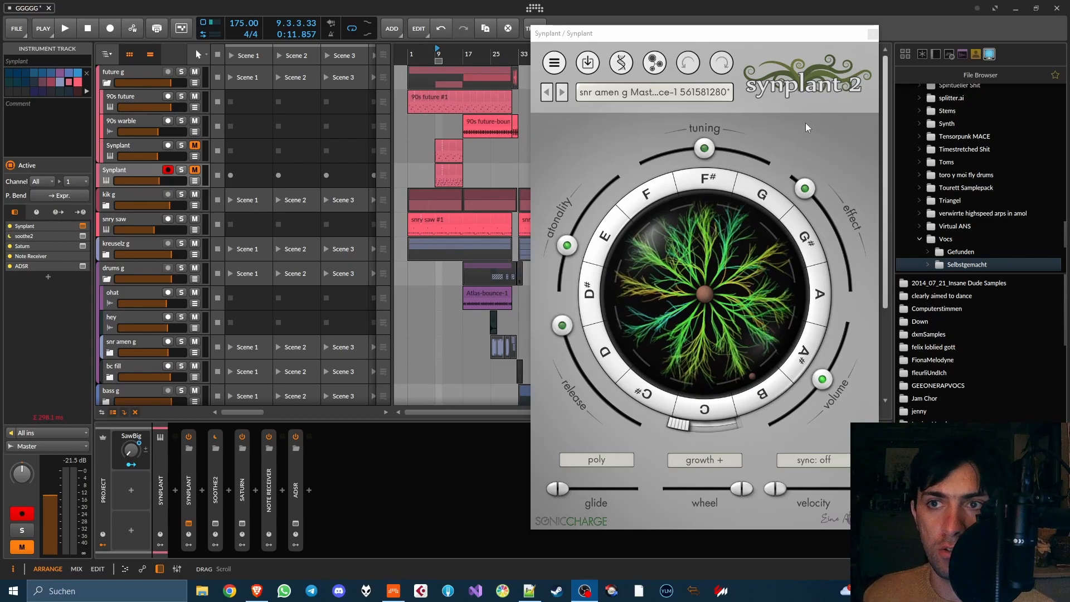
left_click(671, 36)
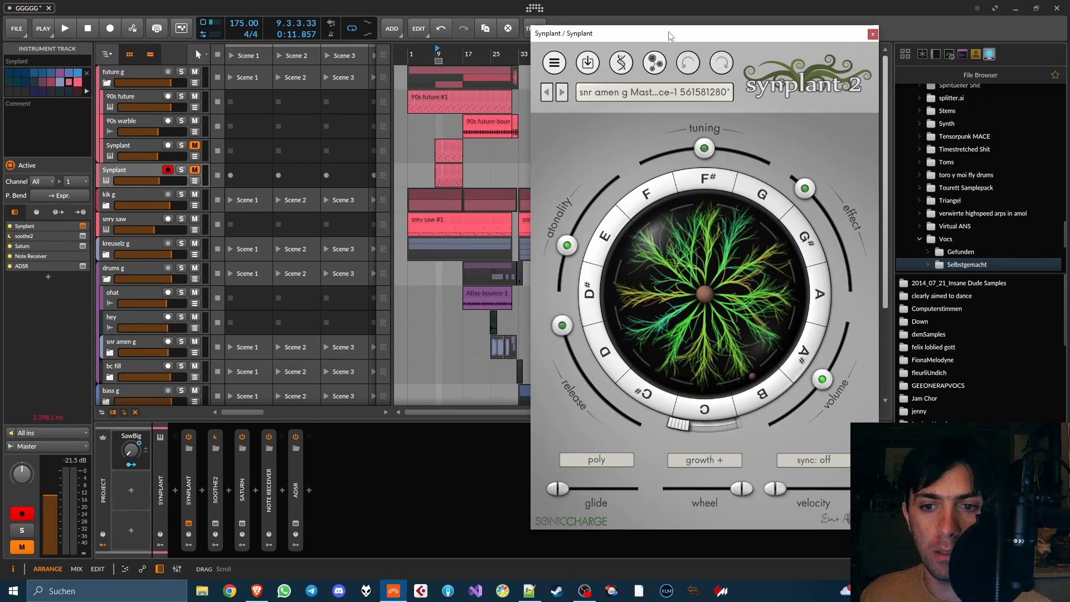